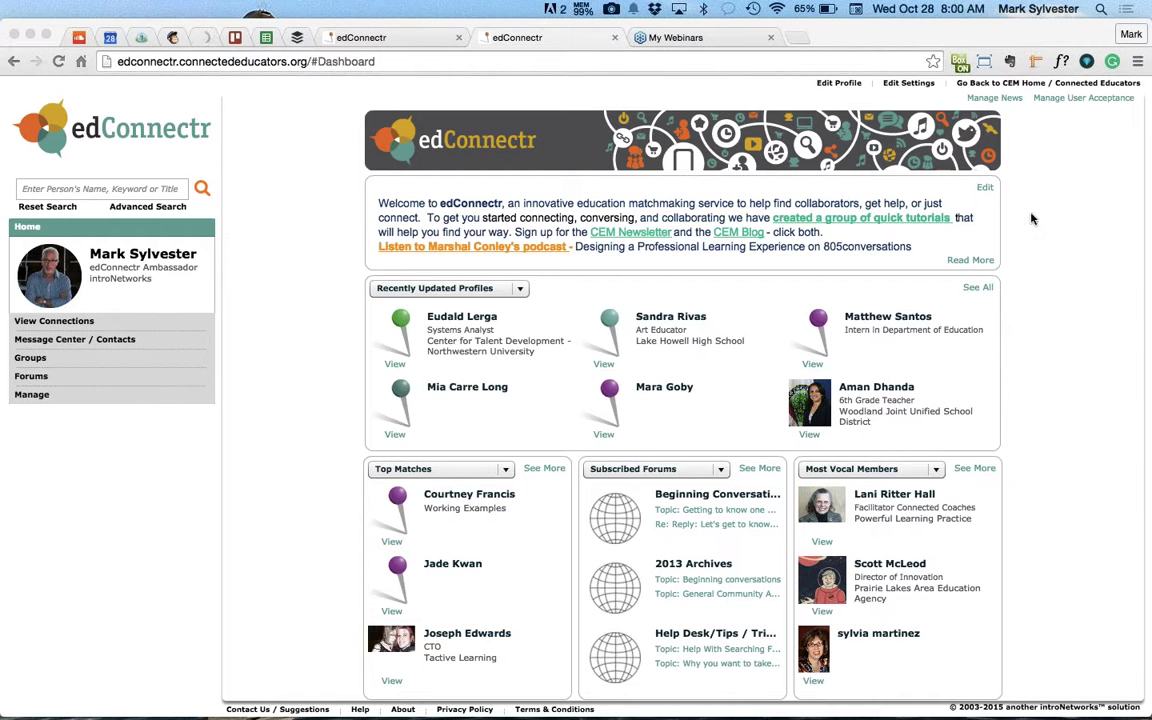
Open your profile for editing and look through the Contact Information, Tags, More Details and My Media & Networks sections
{"action": "left_click", "coordinate": [823, 92]}
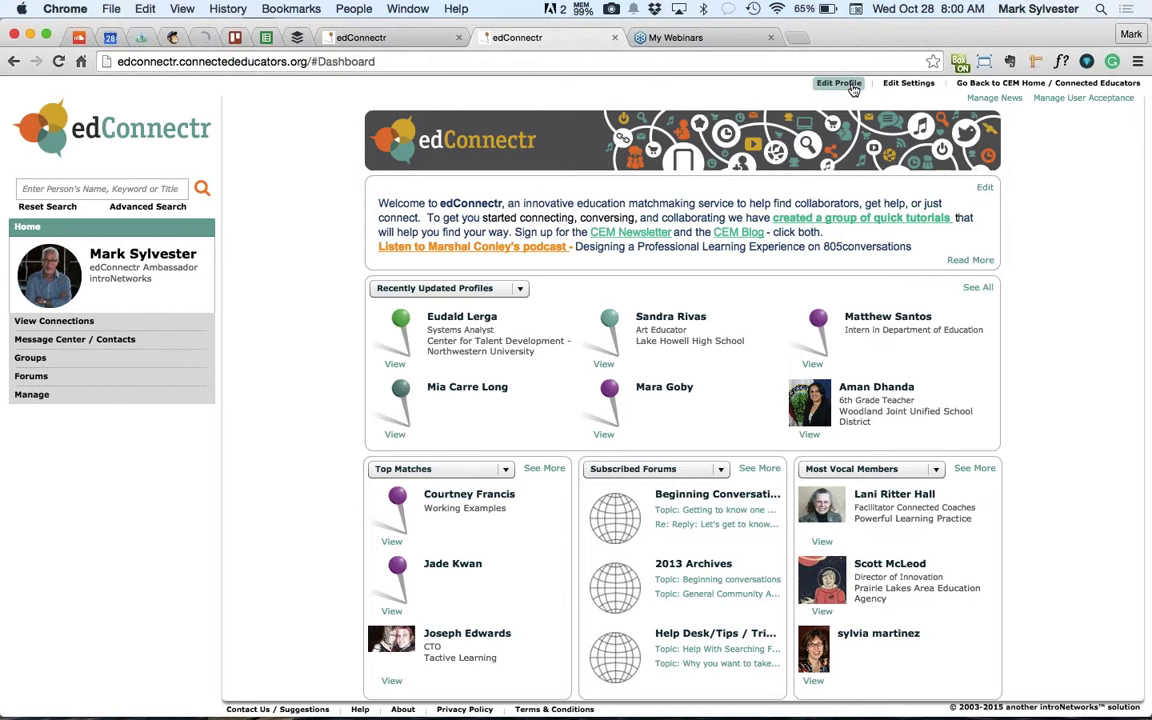
{"action": "left_click", "coordinate": [840, 84]}
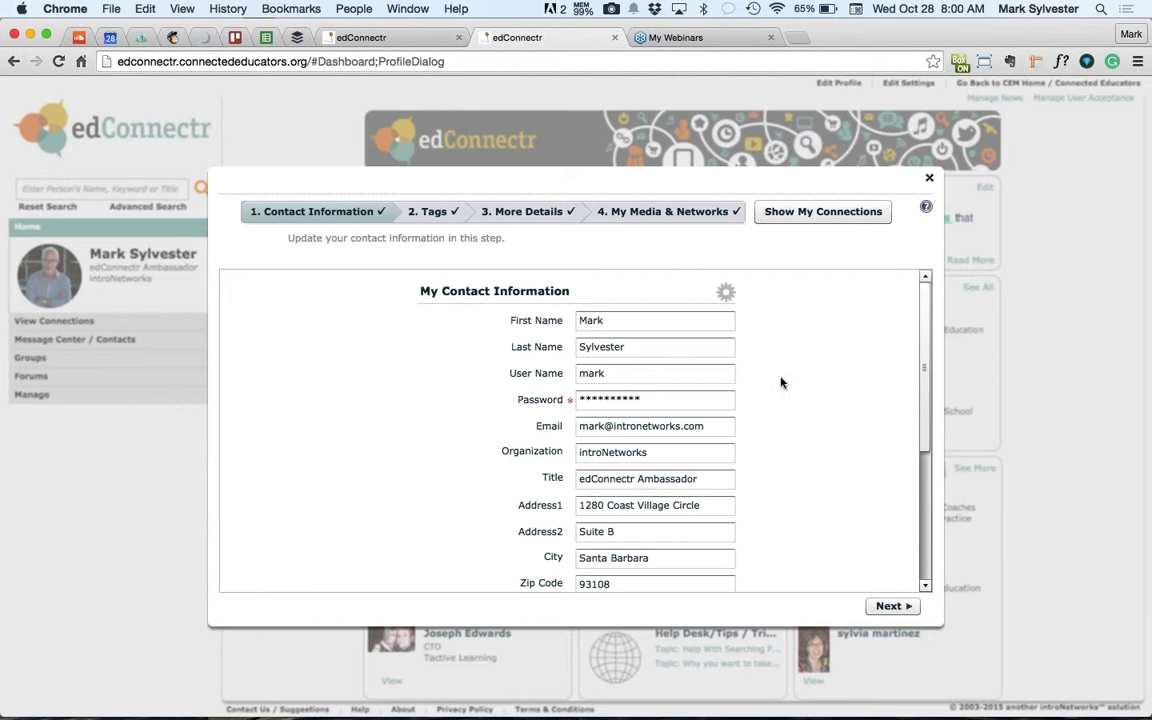
{"action": "left_click", "coordinate": [430, 214]}
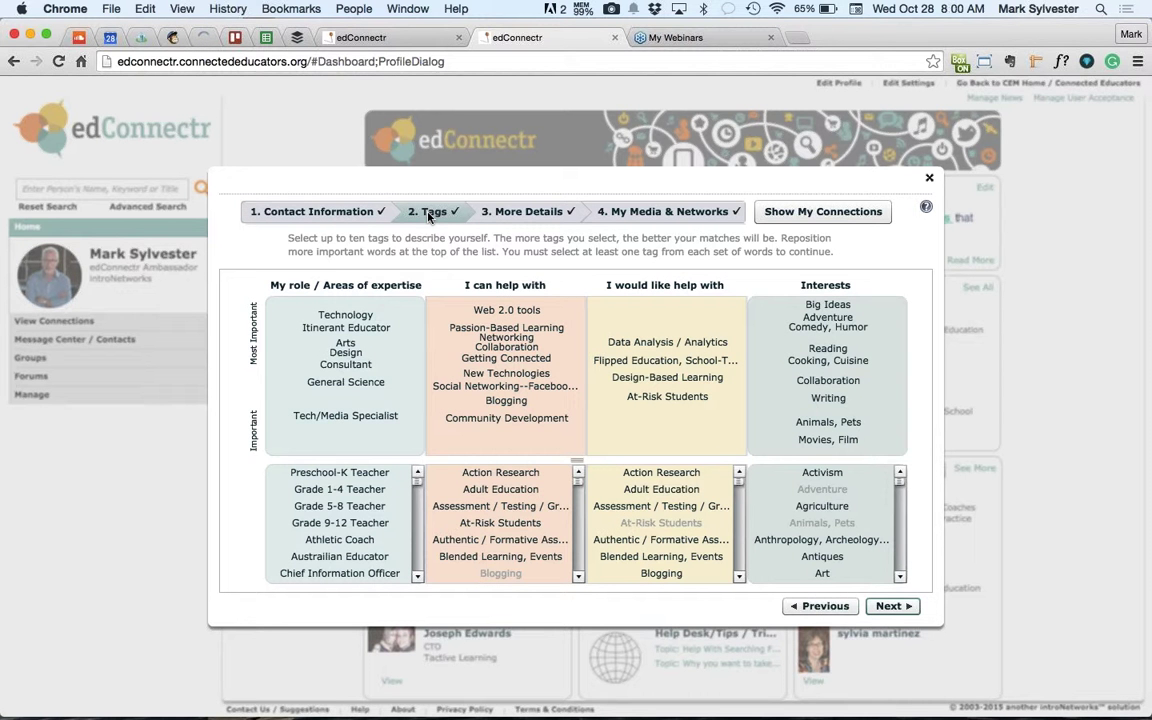
{"action": "left_click", "coordinate": [486, 210]}
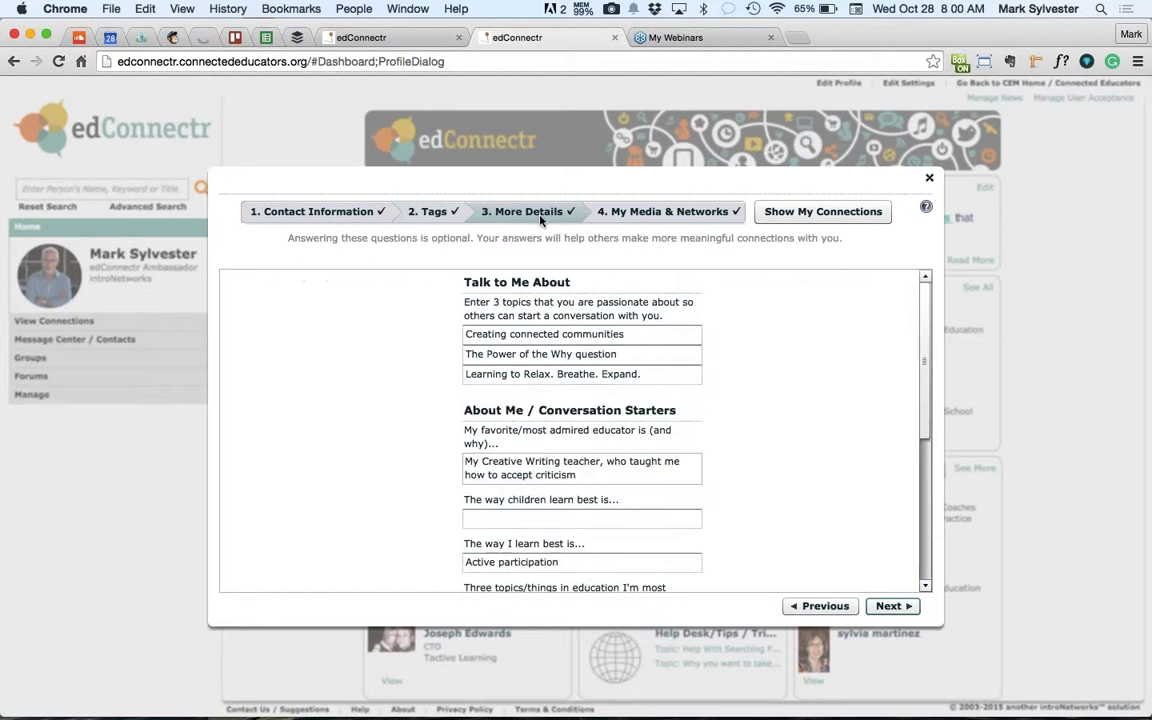
{"action": "left_click", "coordinate": [645, 213]}
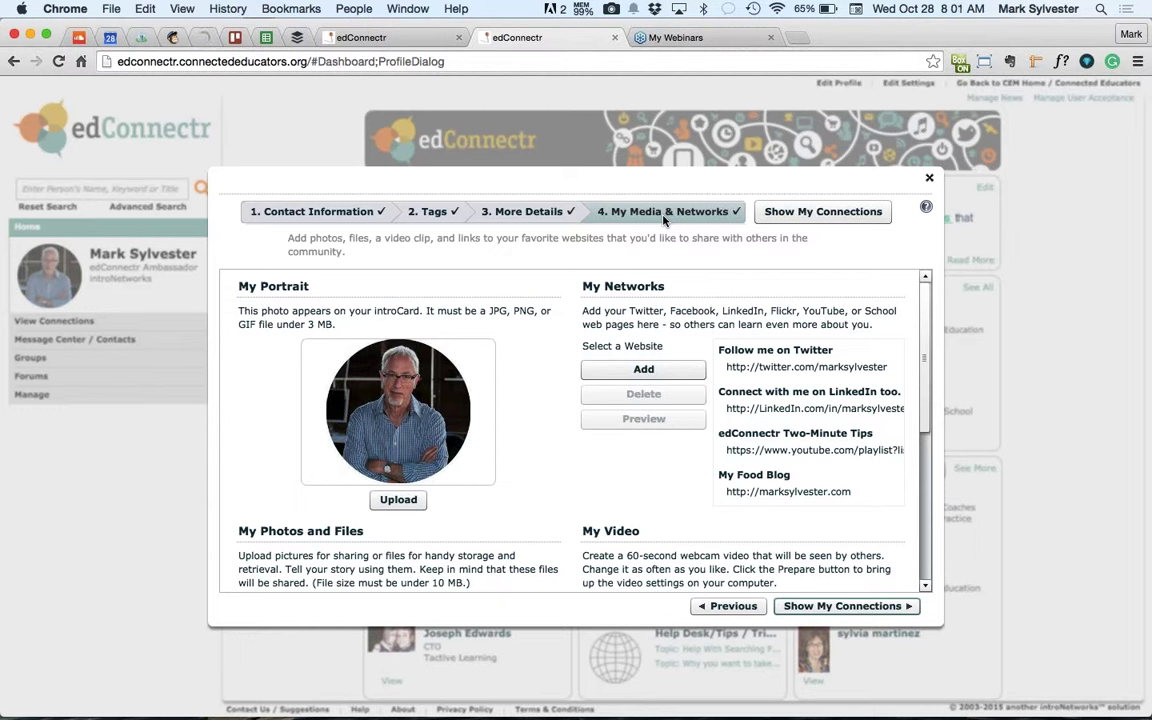
Revisit the profile's Tags section, examine the photos, files and video under My Media & Networks, and close the profile editor
{"action": "left_click", "coordinate": [432, 213]}
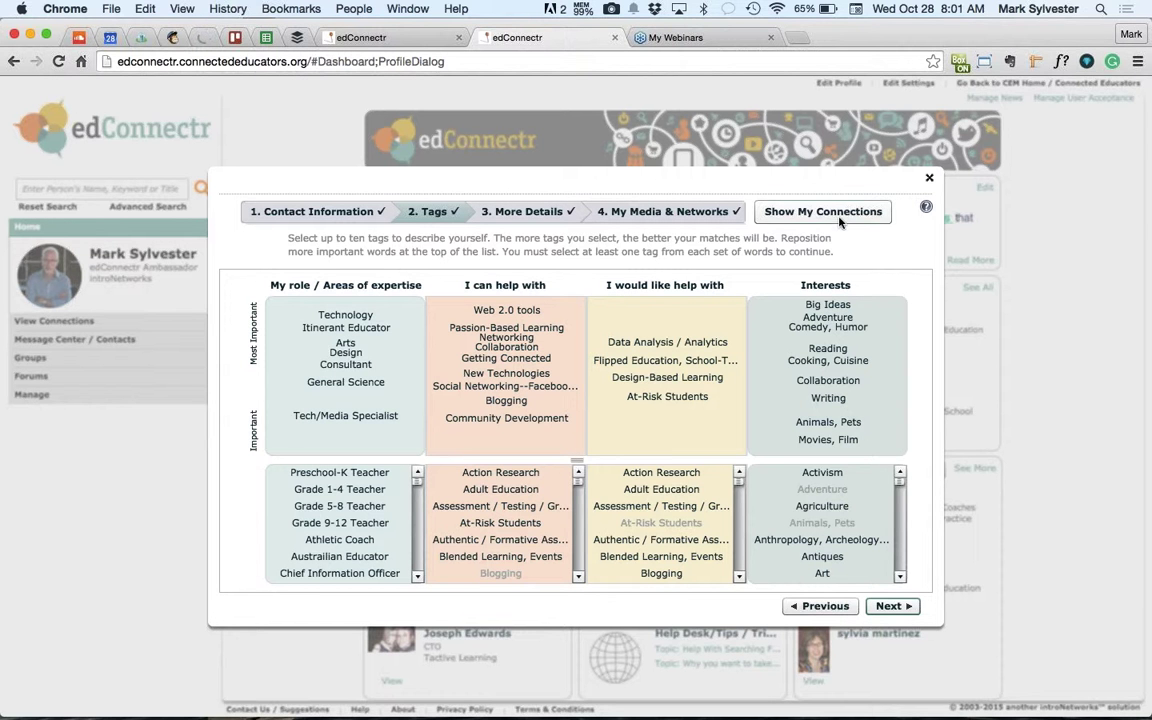
{"action": "left_click", "coordinate": [740, 208]}
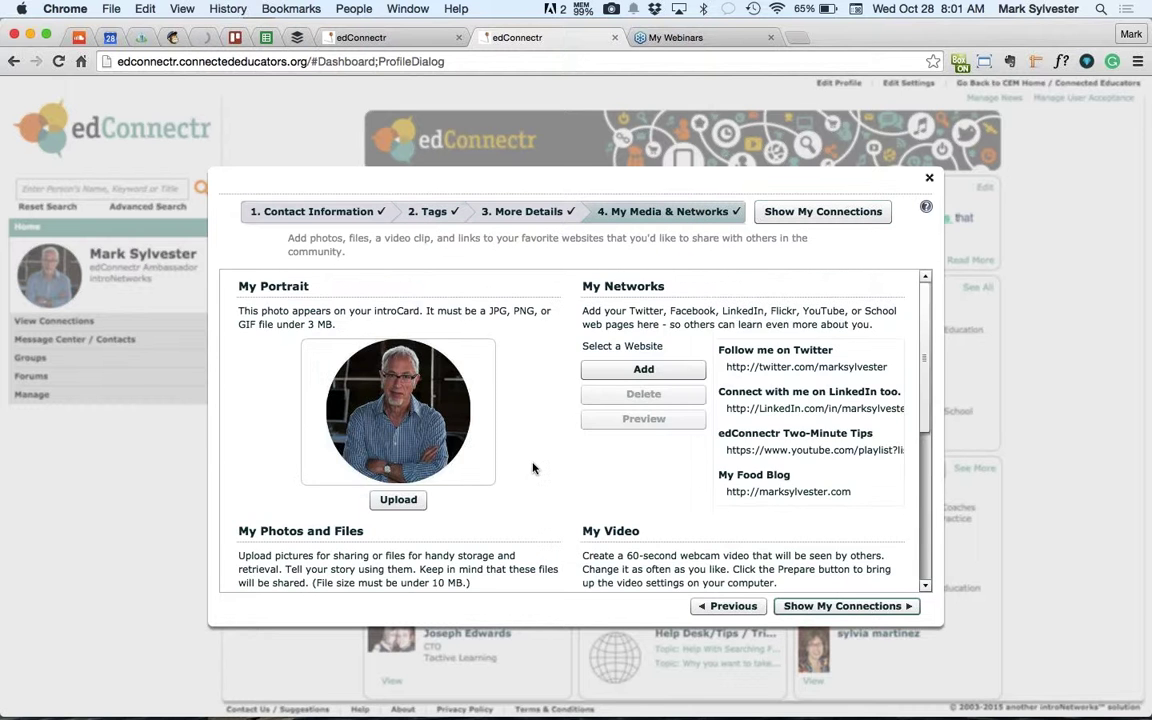
{"action": "scroll", "coordinate": [532, 468], "scroll_direction": "down", "scroll_amount": 5}
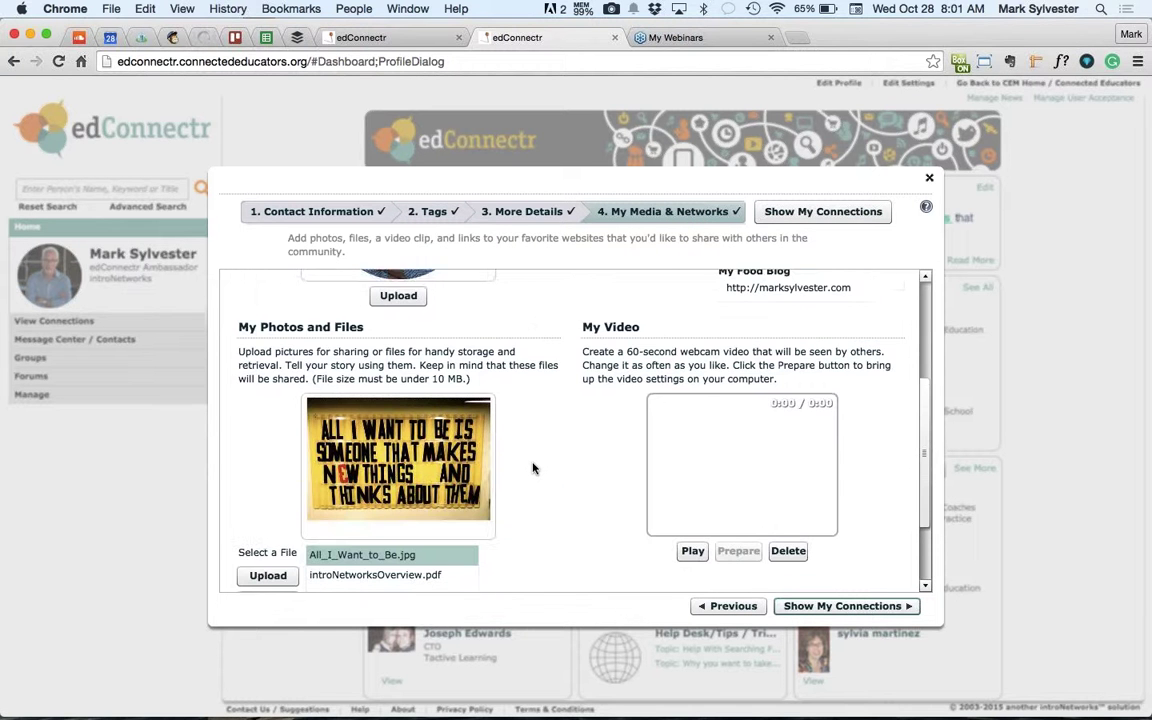
{"action": "scroll", "coordinate": [532, 468], "scroll_direction": "down", "scroll_amount": 1}
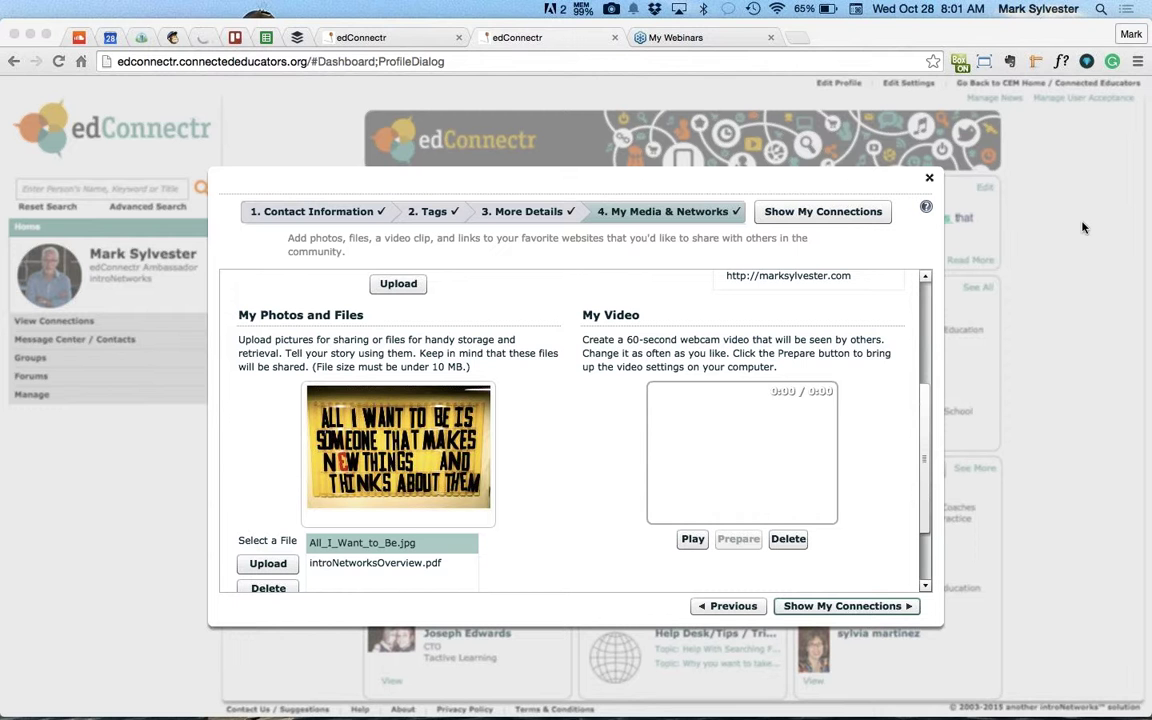
{"action": "left_click", "coordinate": [568, 458]}
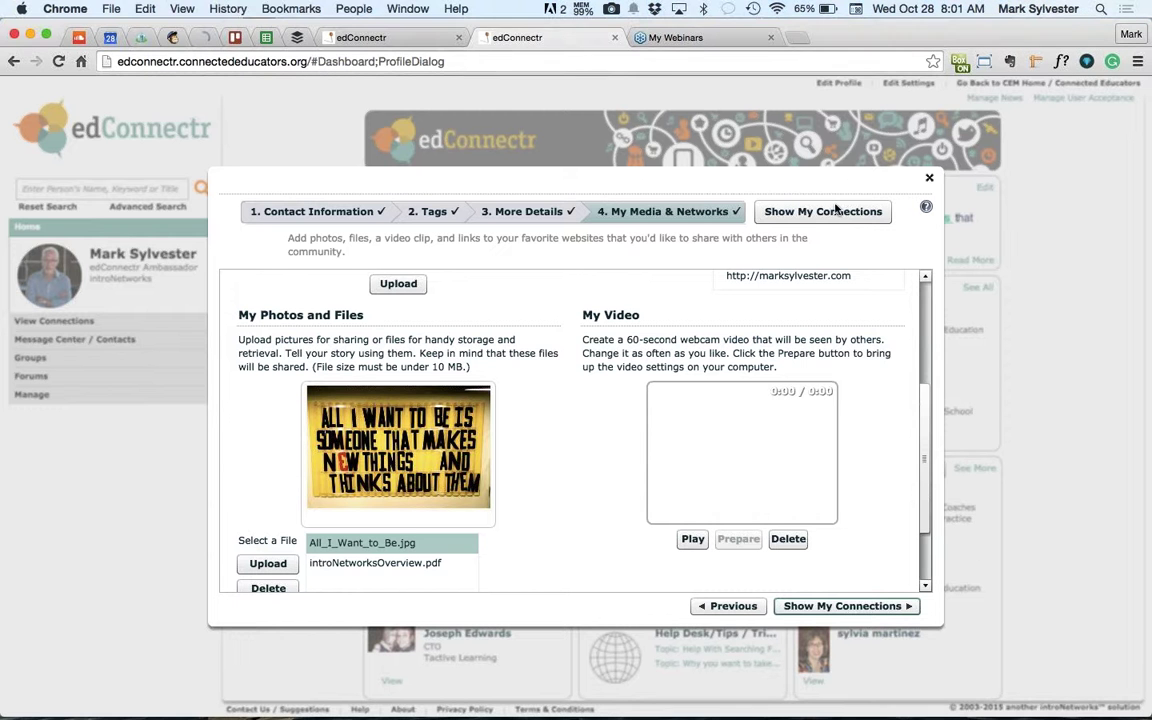
{"action": "left_click", "coordinate": [930, 179]}
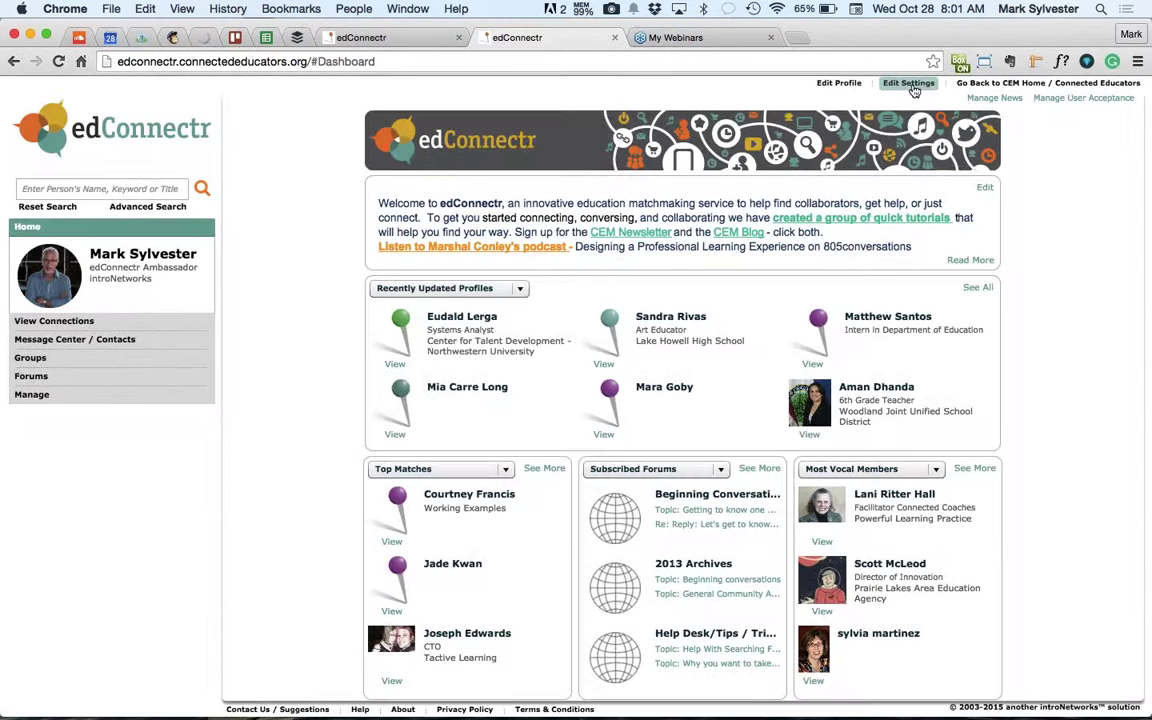
Review the notification, map visibility and comment options in the user settings, and leave them without saving
{"action": "left_click", "coordinate": [910, 86]}
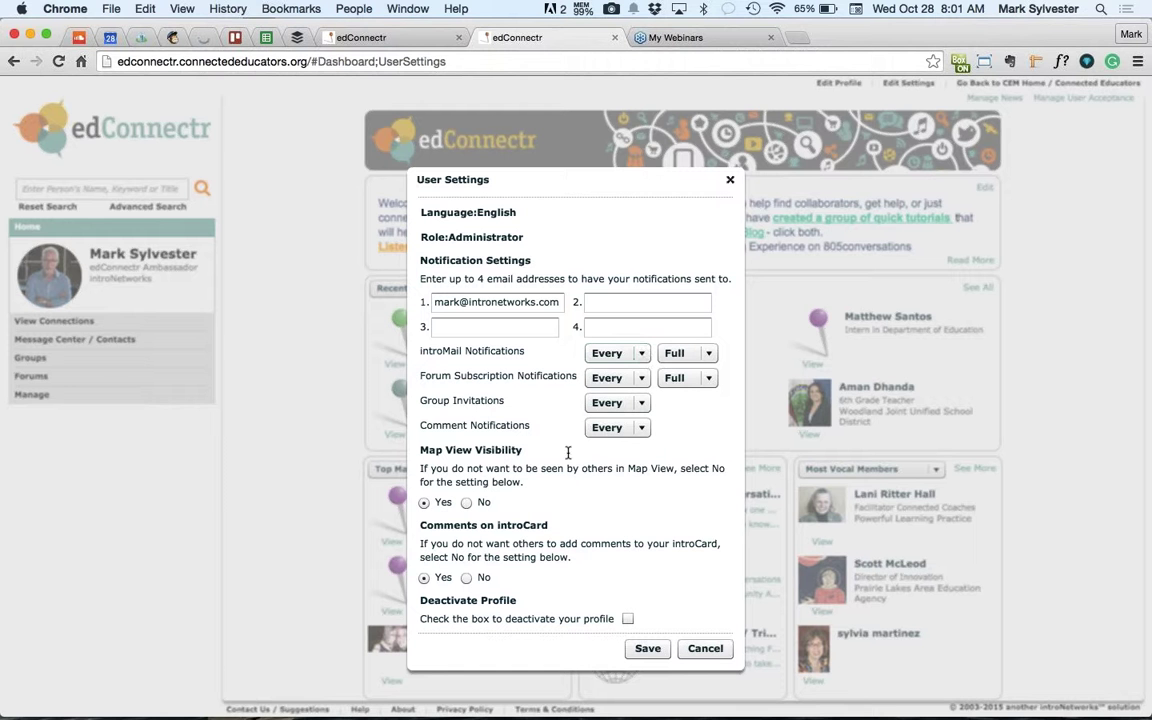
{"action": "left_click", "coordinate": [704, 649]}
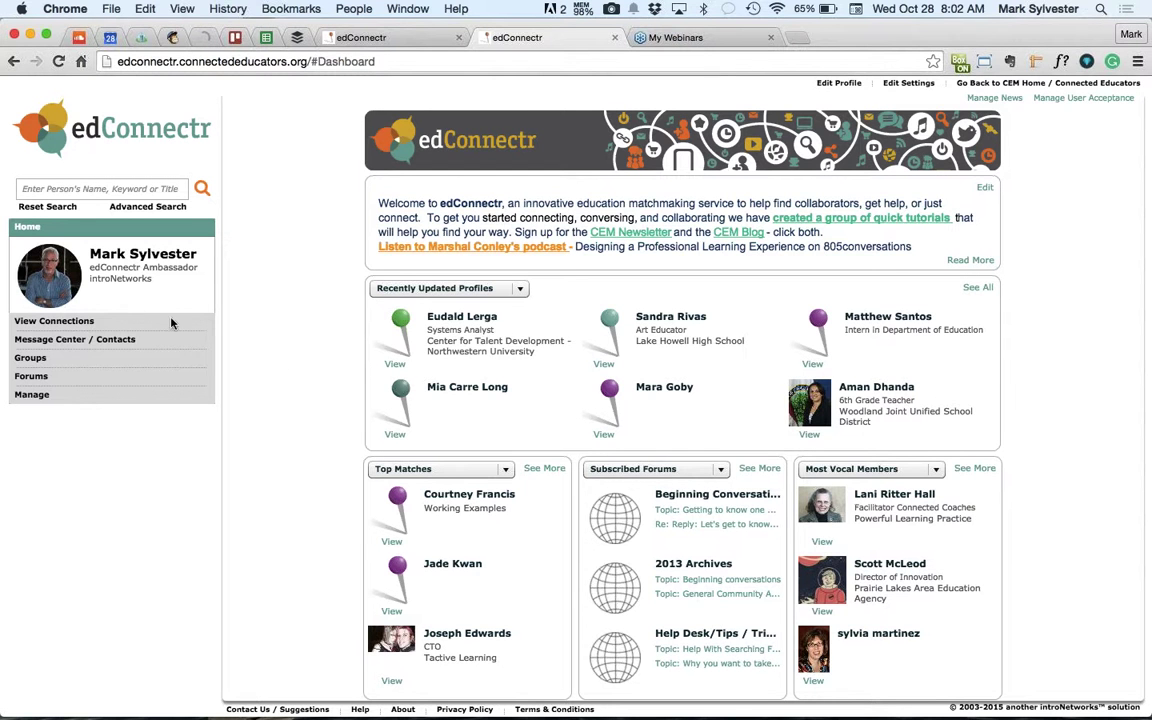
View the connections map and the list of All Groups
{"action": "left_click", "coordinate": [144, 321]}
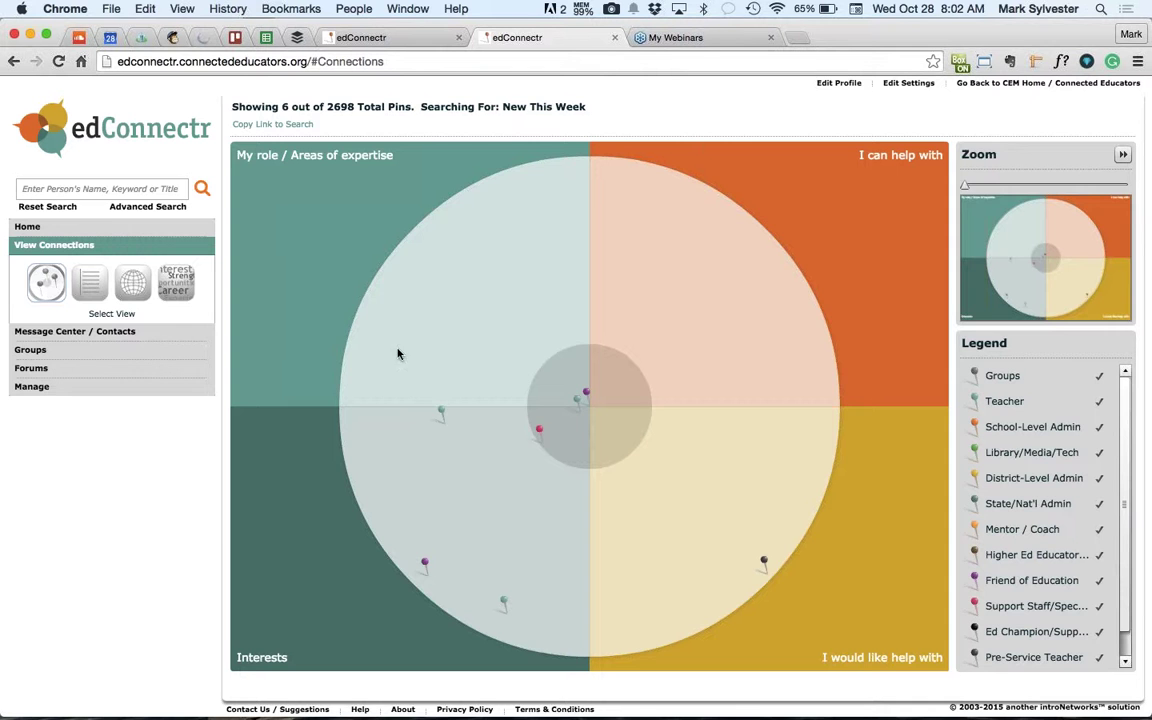
{"action": "left_click", "coordinate": [139, 352]}
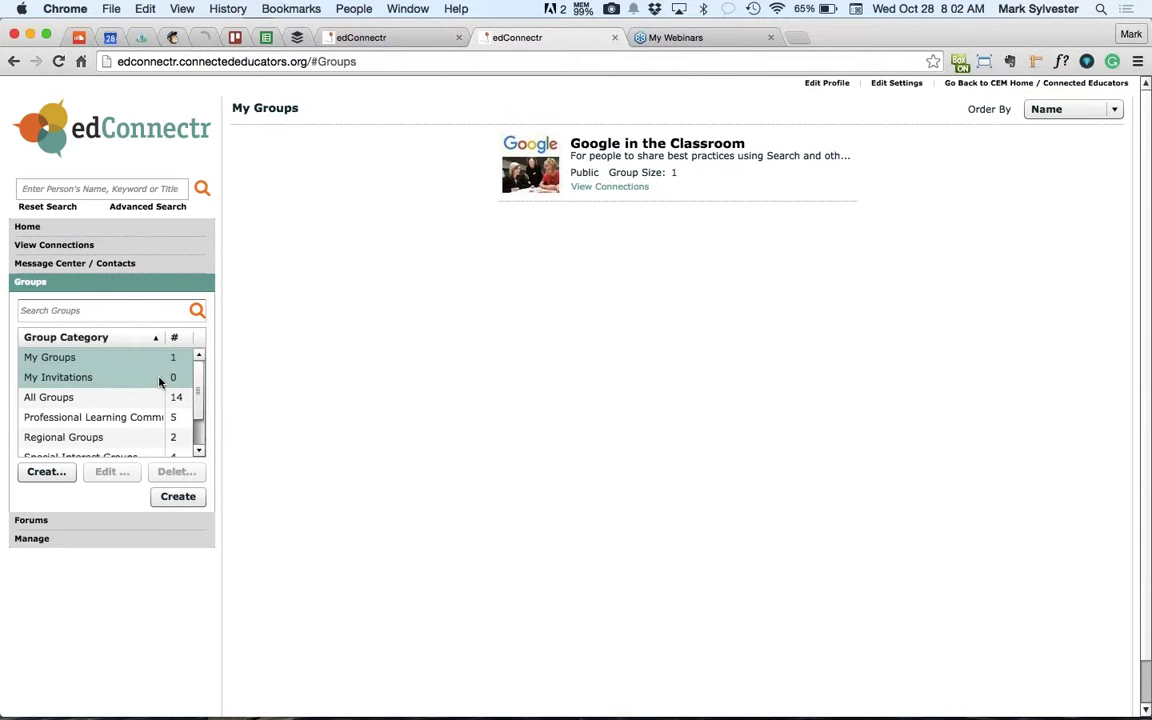
{"action": "left_click", "coordinate": [132, 399]}
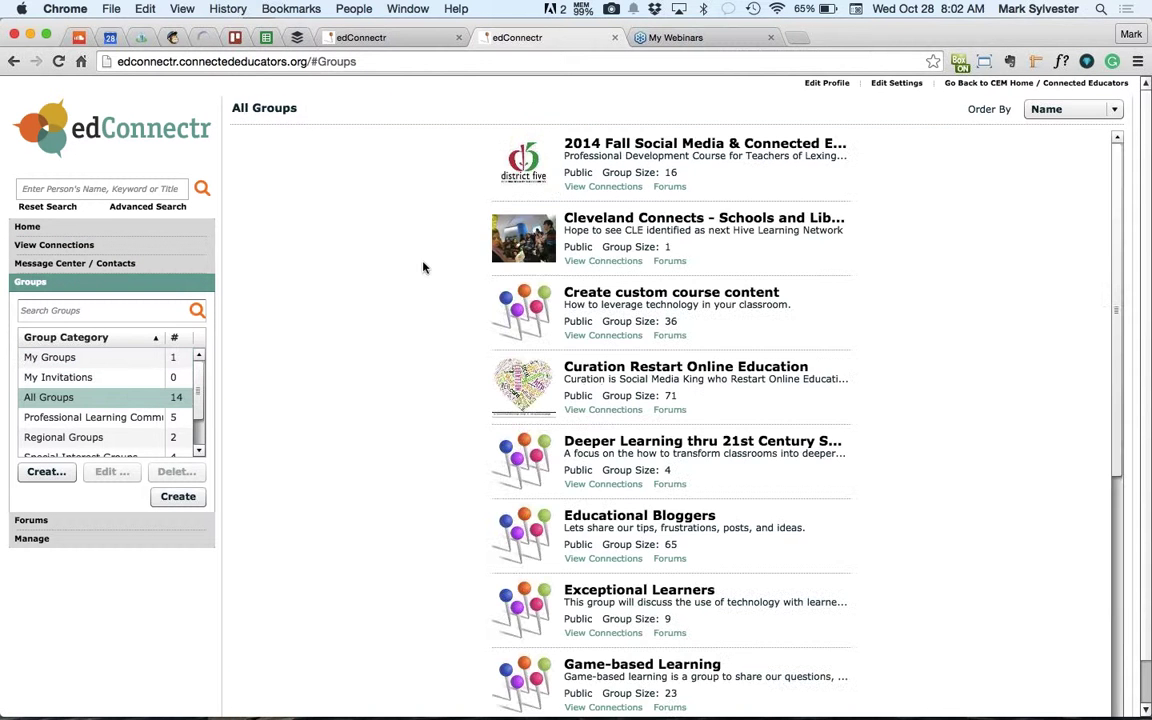
View the personal forum subscriptions and examine the System Usage Statistics in the management area
{"action": "left_click", "coordinate": [171, 522]}
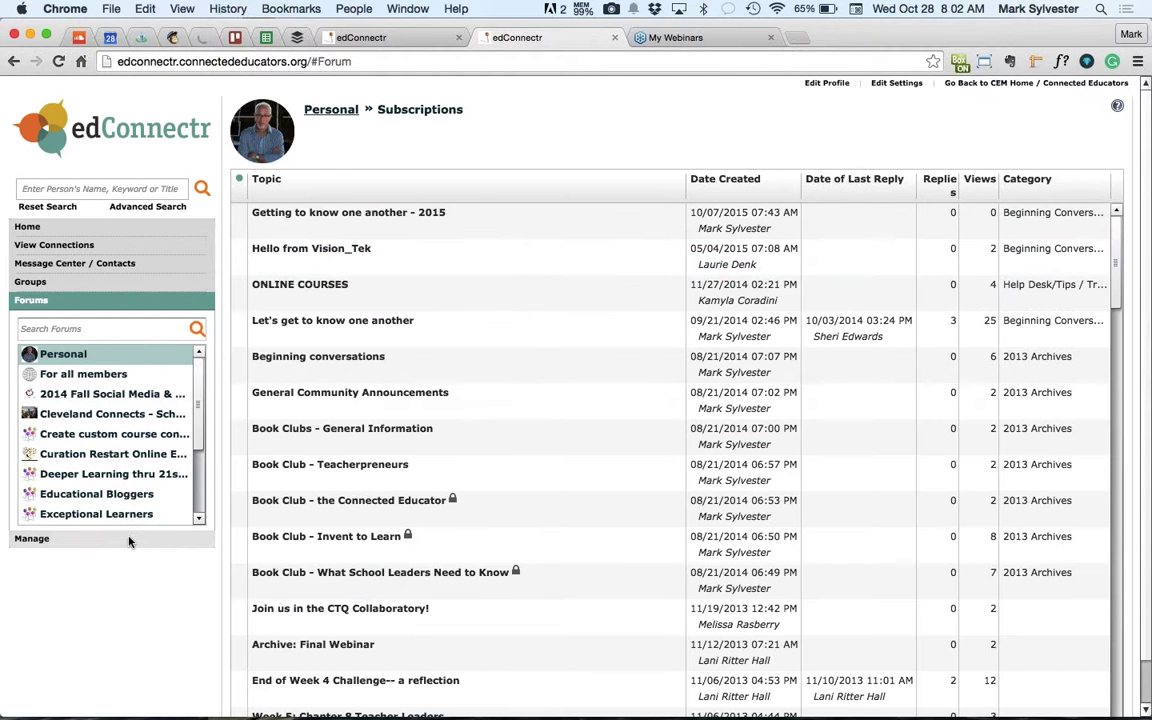
{"action": "left_click", "coordinate": [128, 541]}
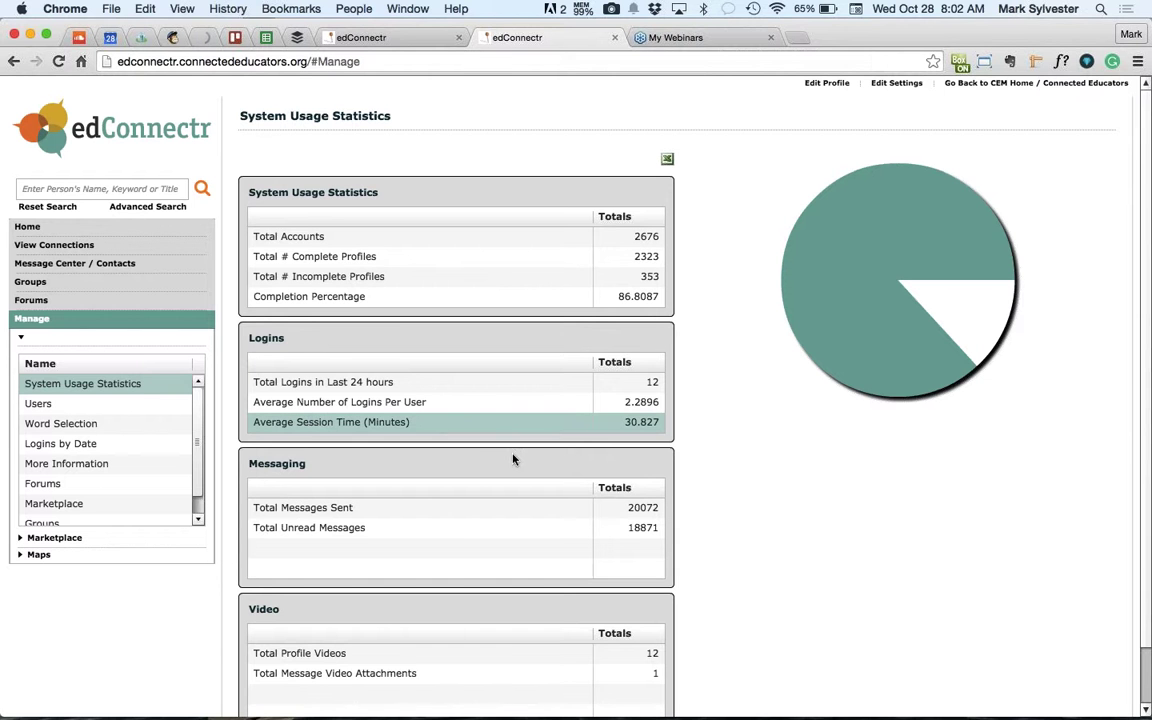
{"action": "scroll", "coordinate": [704, 487], "scroll_direction": "down", "scroll_amount": 1}
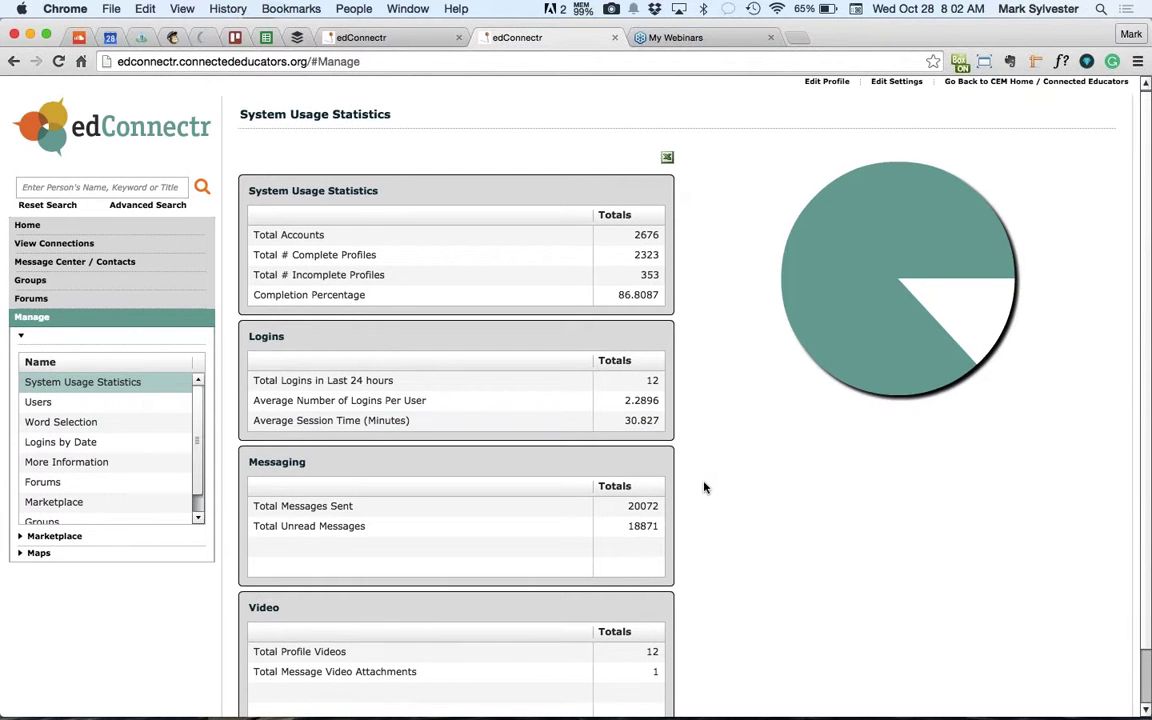
{"action": "scroll", "coordinate": [780, 570], "scroll_direction": "down", "scroll_amount": 1}
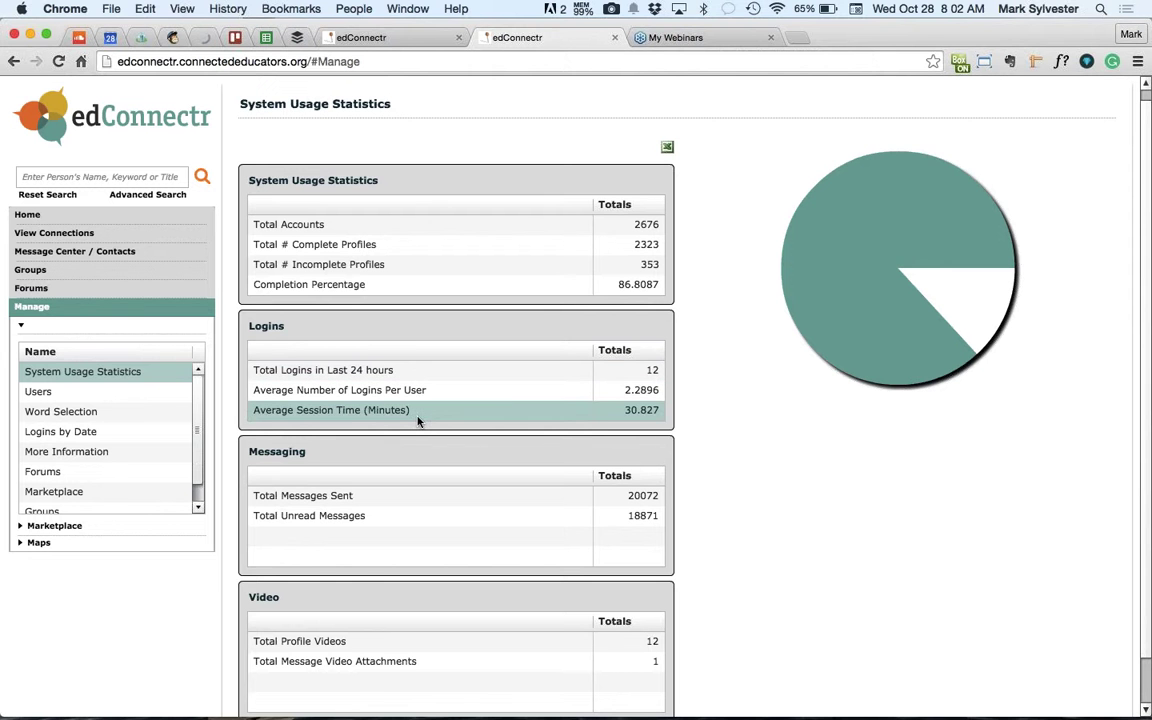
Show the management area's Users list with the New Users Last Month report
{"action": "left_click", "coordinate": [173, 393]}
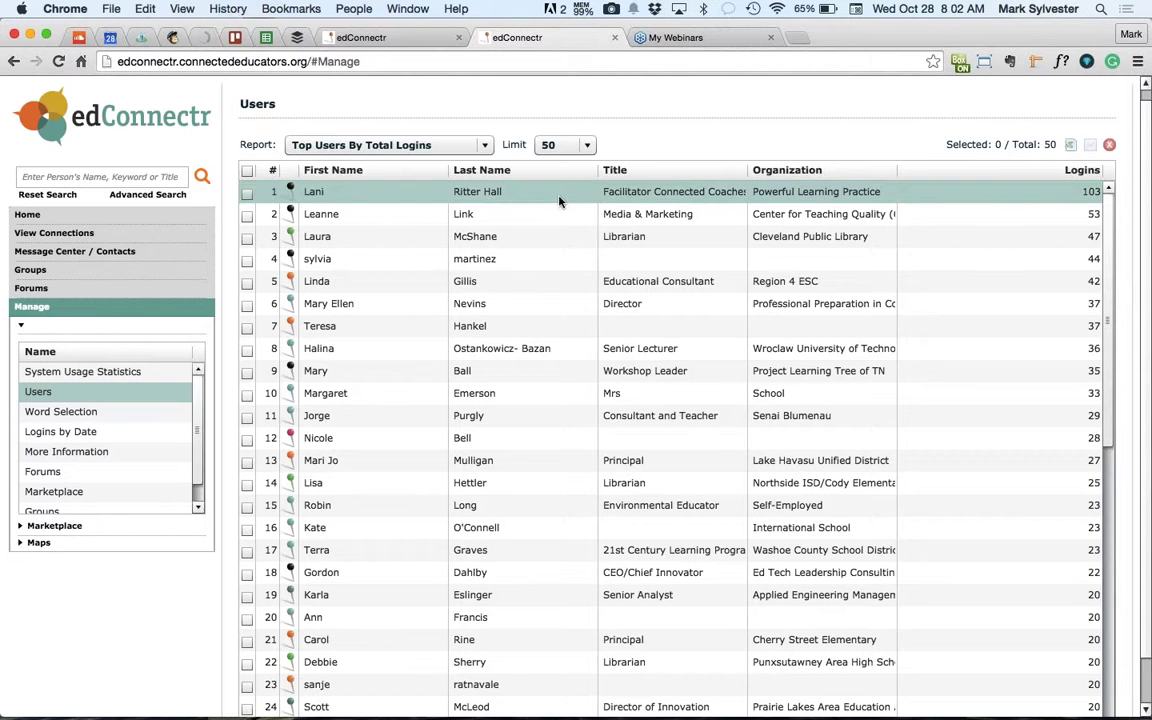
{"action": "left_click", "coordinate": [484, 145]}
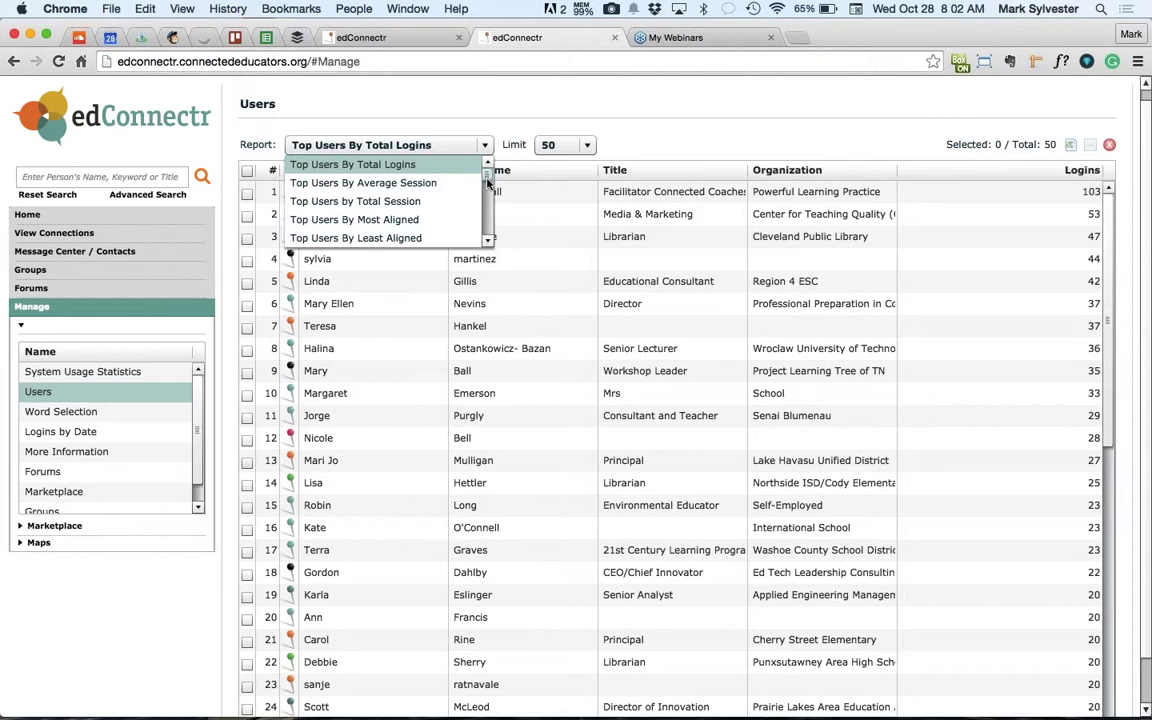
{"action": "left_click_drag", "start_coordinate": [488, 178], "coordinate": [490, 207]}
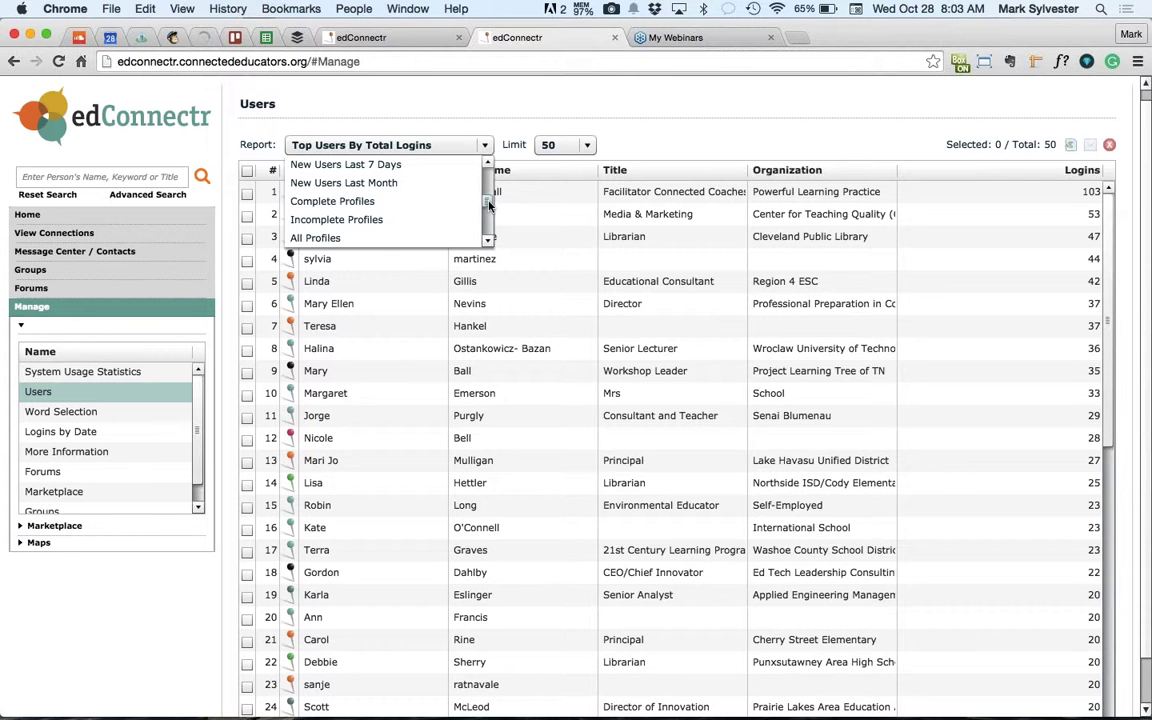
{"action": "scroll", "coordinate": [442, 187], "scroll_direction": "up", "scroll_amount": 1}
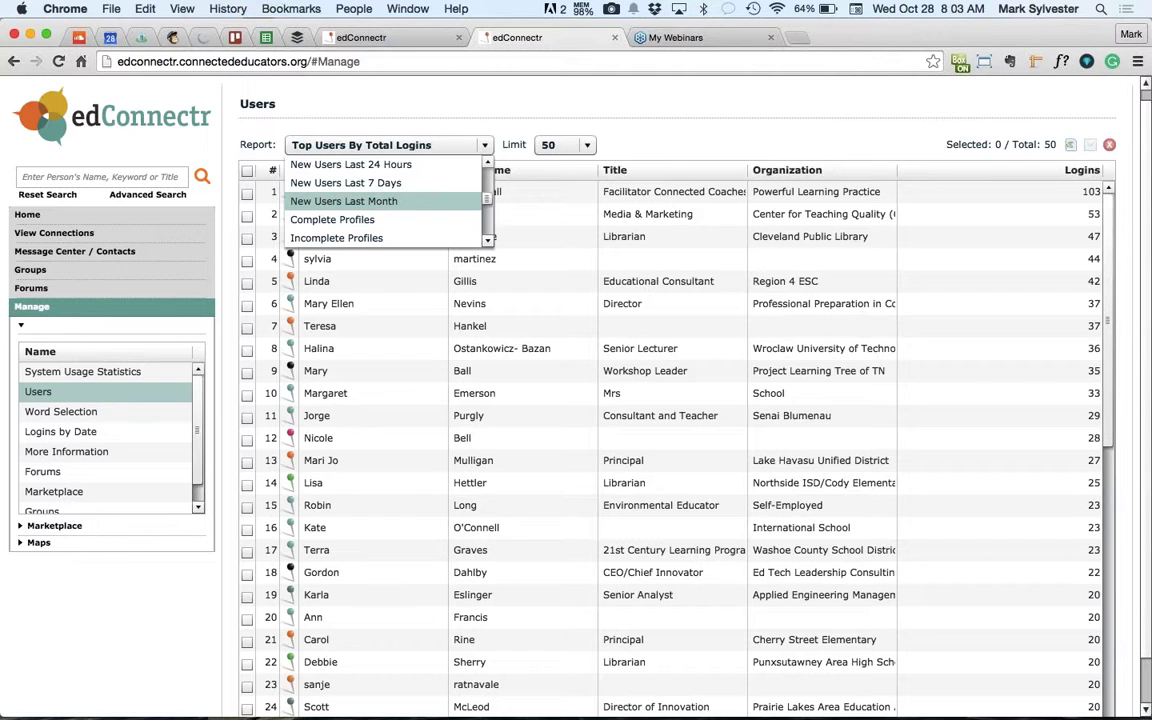
{"action": "left_click", "coordinate": [381, 201]}
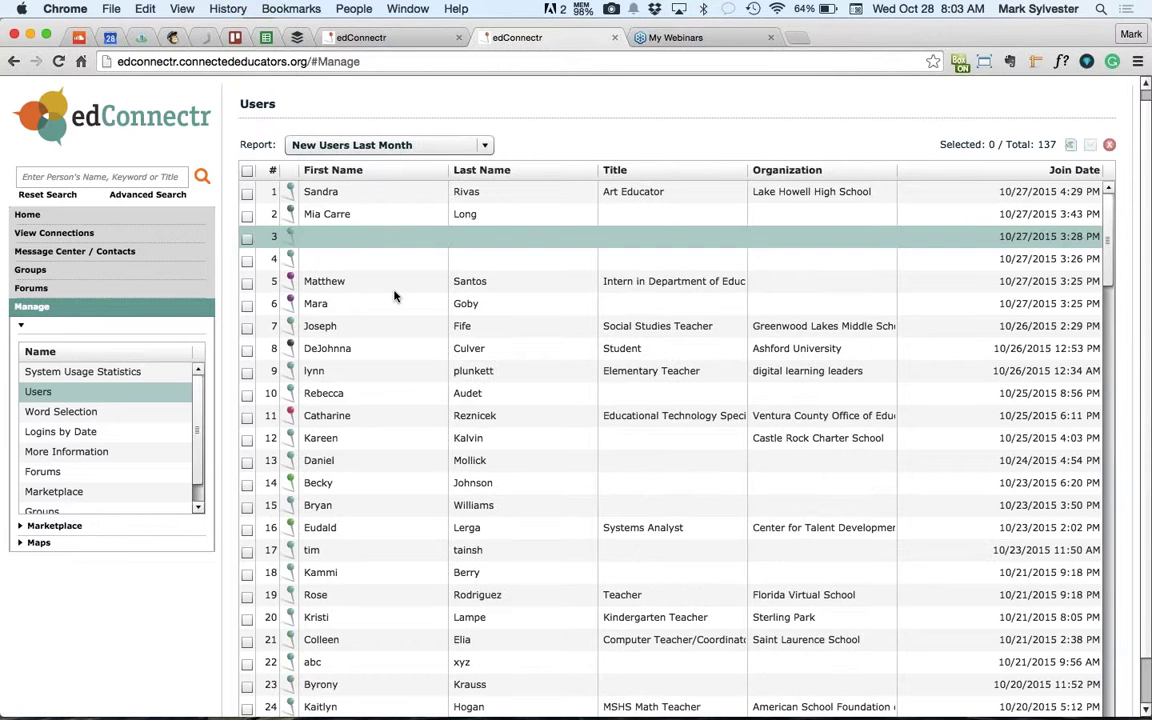
Look through last month's new users and sort them by join date, first oldest first, then newest first
{"action": "scroll", "coordinate": [393, 296], "scroll_direction": "down", "scroll_amount": 2}
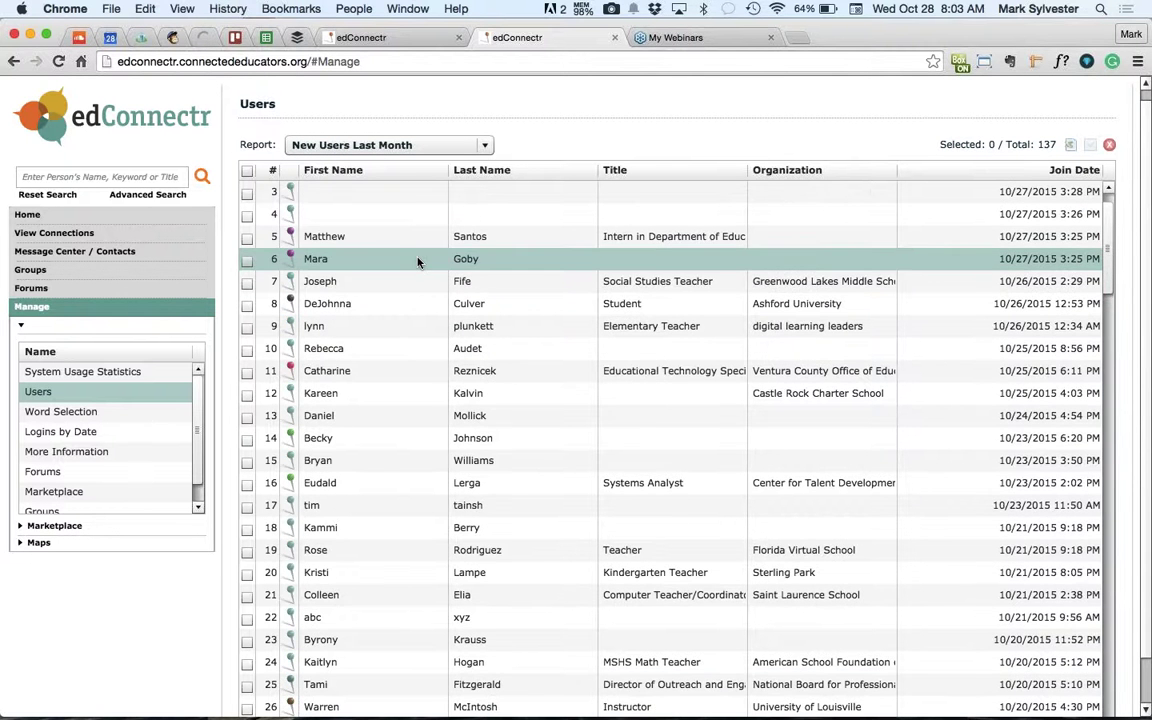
{"action": "scroll", "coordinate": [393, 265], "scroll_direction": "up", "scroll_amount": 2}
{"action": "left_click", "coordinate": [1077, 172]}
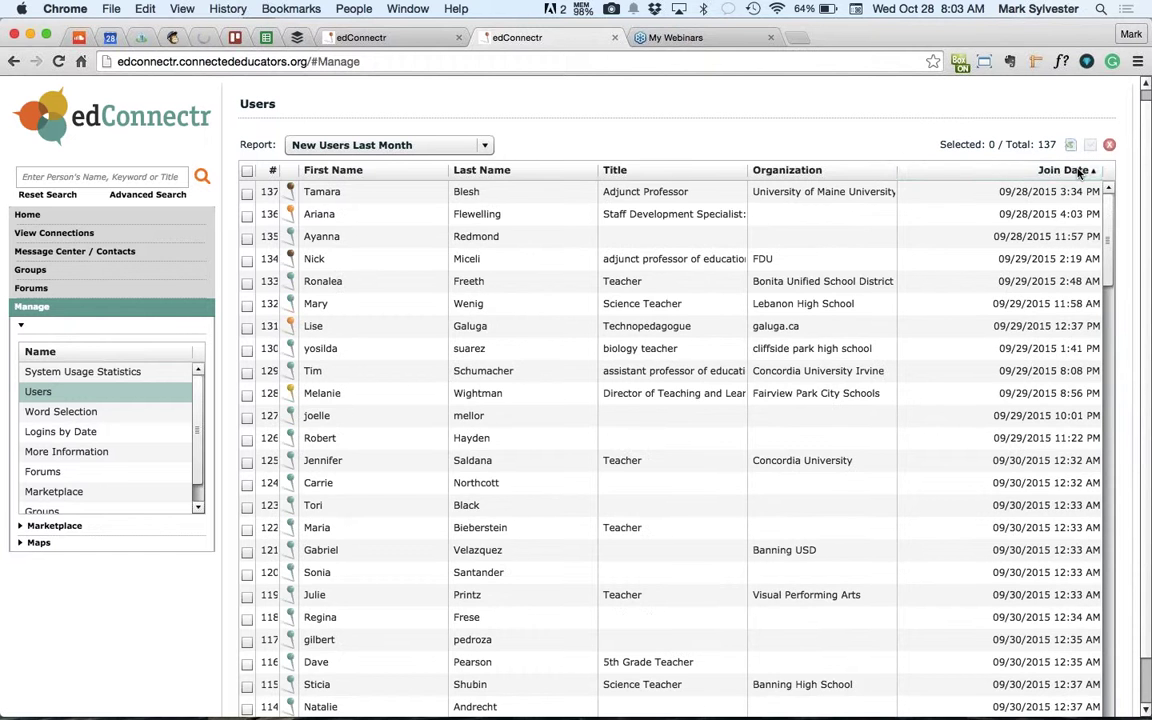
{"action": "left_click", "coordinate": [1078, 172]}
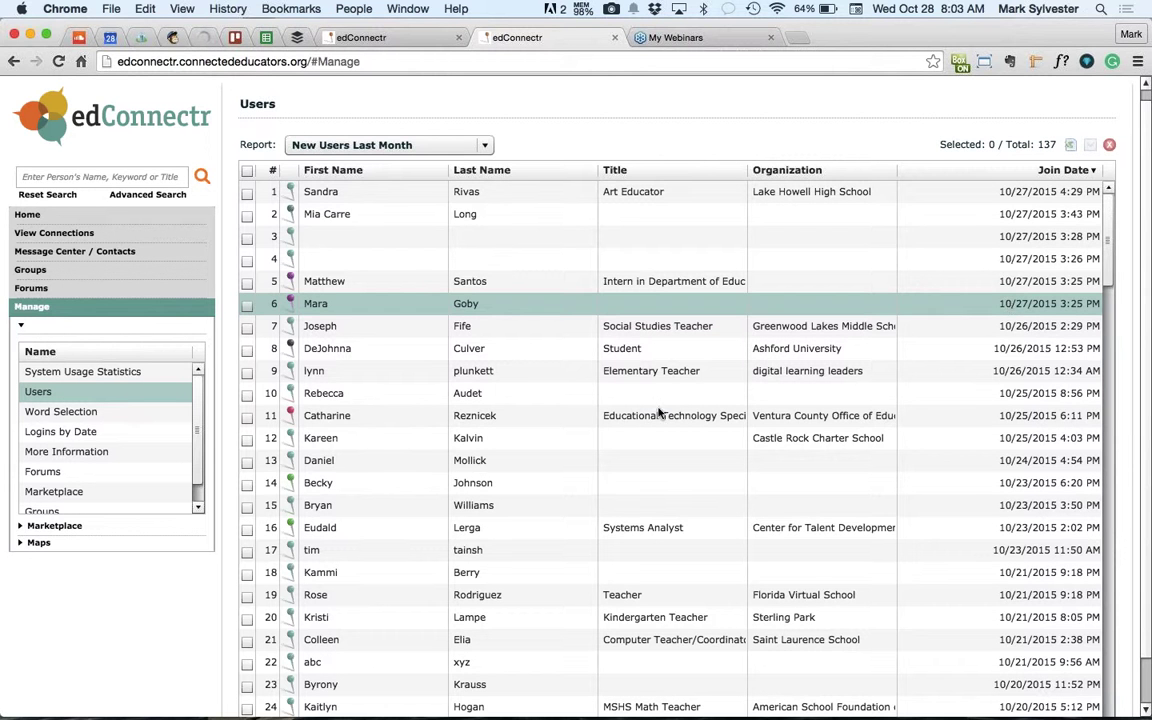
Switch the Users report to Incomplete Profiles and look through the listed users
{"action": "left_click", "coordinate": [487, 146]}
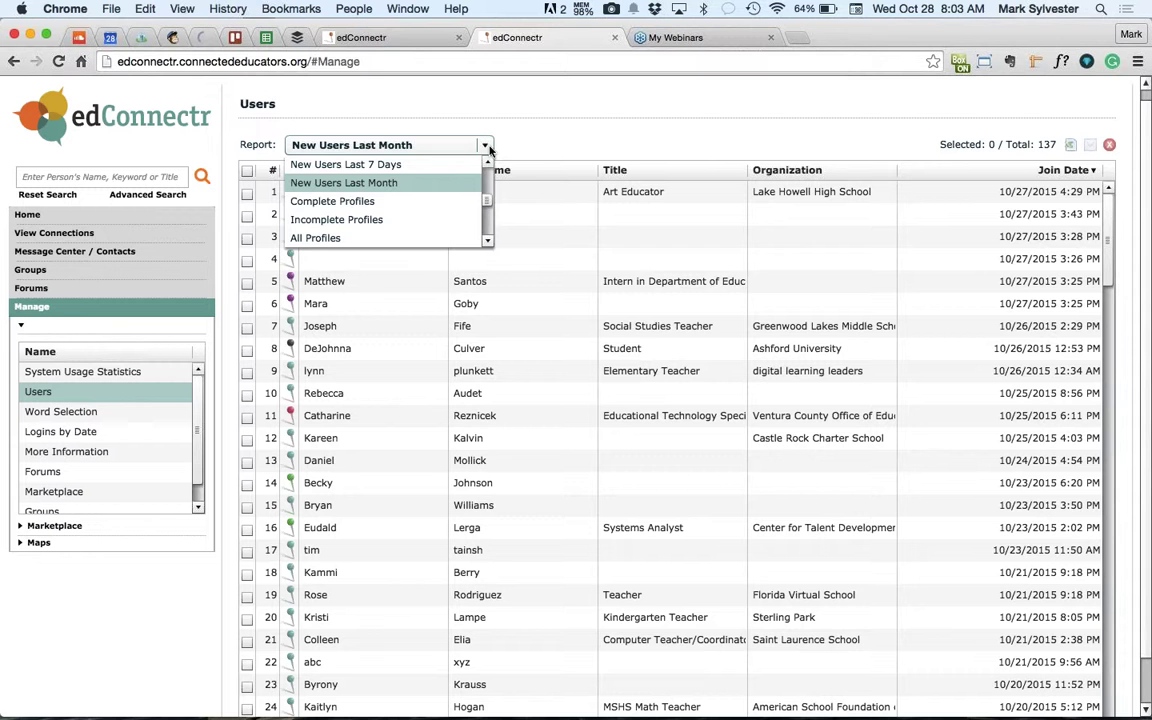
{"action": "left_click", "coordinate": [444, 220]}
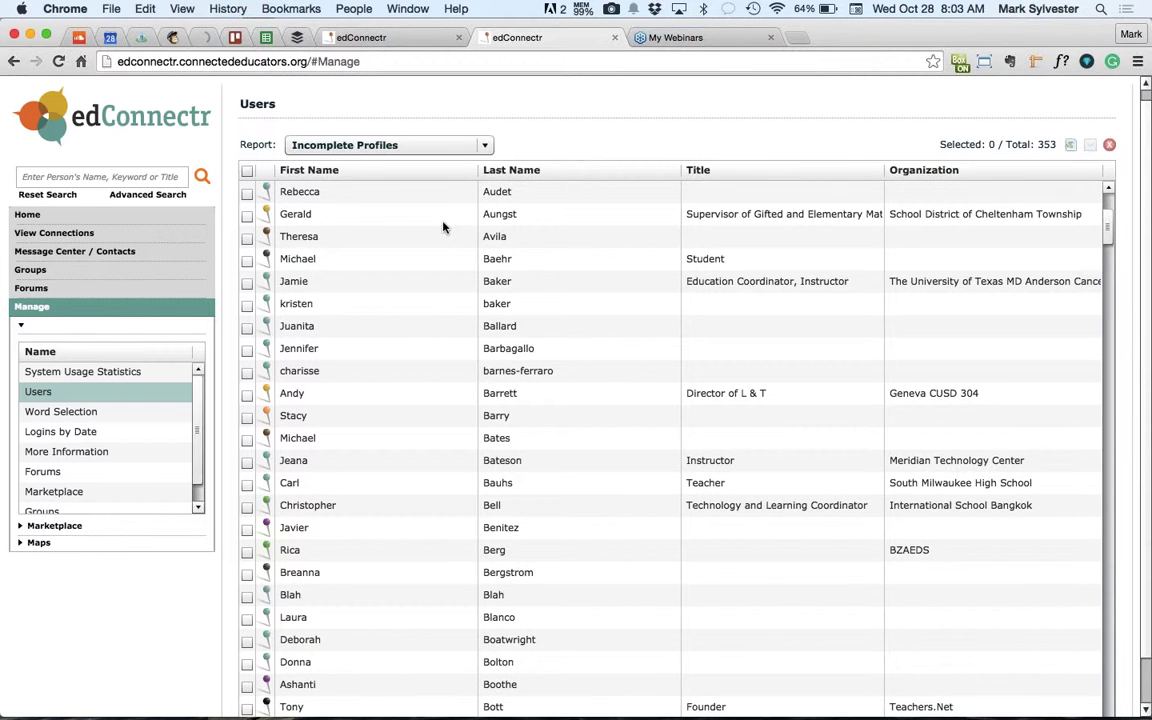
{"action": "scroll", "coordinate": [444, 228], "scroll_direction": "down", "scroll_amount": 10}
{"action": "scroll", "coordinate": [444, 228], "scroll_direction": "down", "scroll_amount": 15}
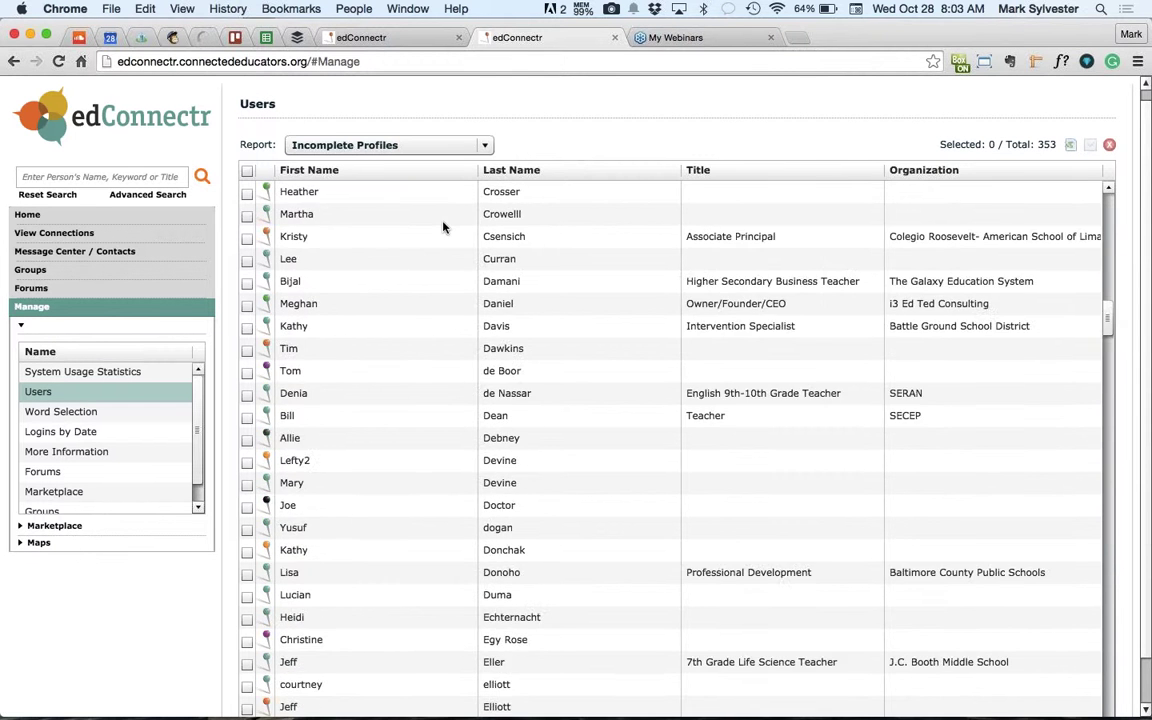
{"action": "scroll", "coordinate": [444, 228], "scroll_direction": "up", "scroll_amount": 15}
{"action": "scroll", "coordinate": [444, 228], "scroll_direction": "up", "scroll_amount": 15}
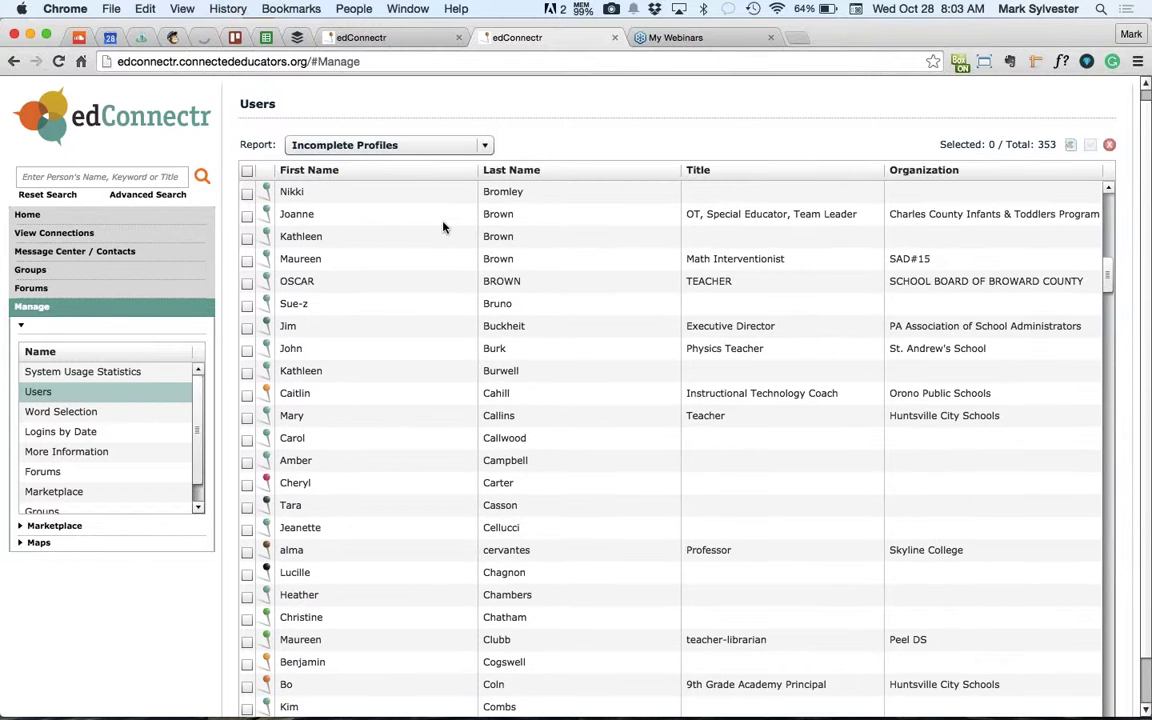
Browse the report types available for the Users list without changing the current report
{"action": "left_click", "coordinate": [485, 145]}
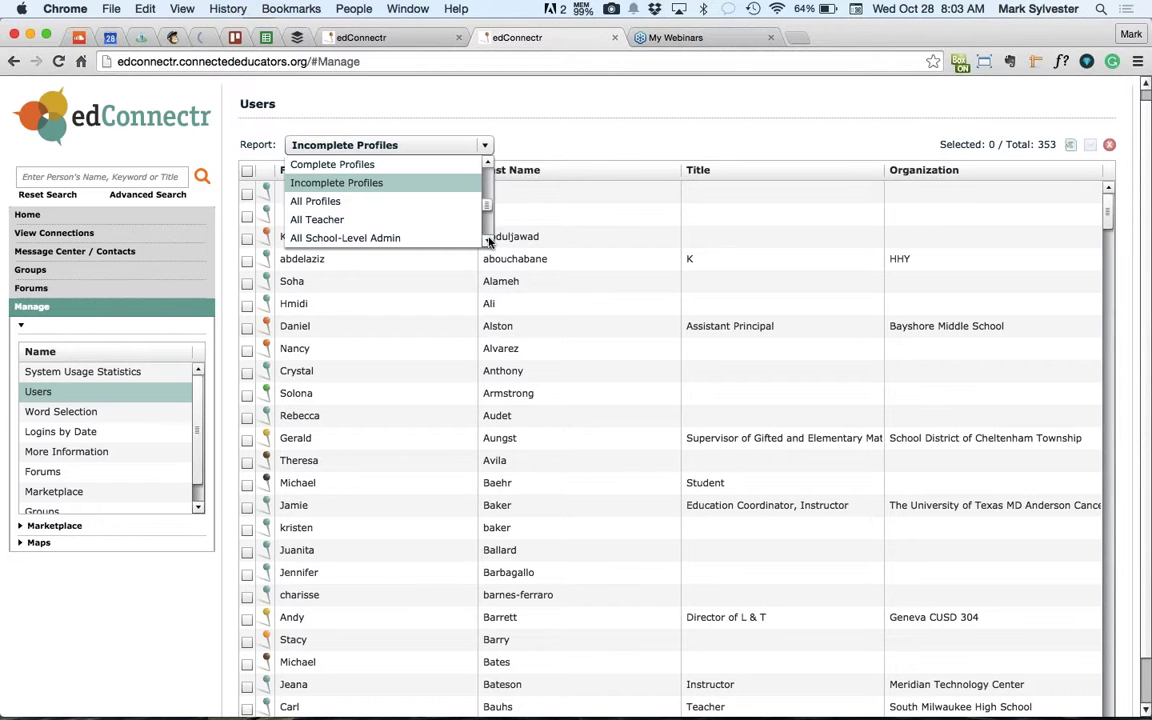
{"action": "left_click_drag", "start_coordinate": [488, 241], "coordinate": [488, 241]}
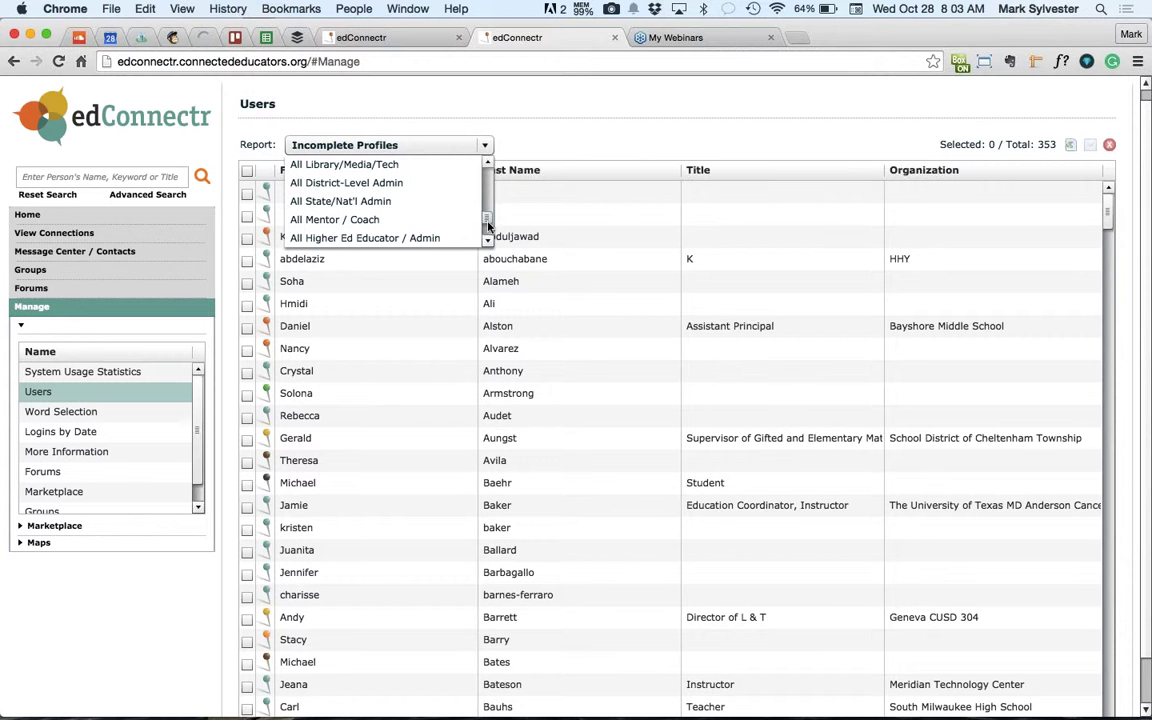
{"action": "left_click_drag", "start_coordinate": [488, 241], "coordinate": [490, 207]}
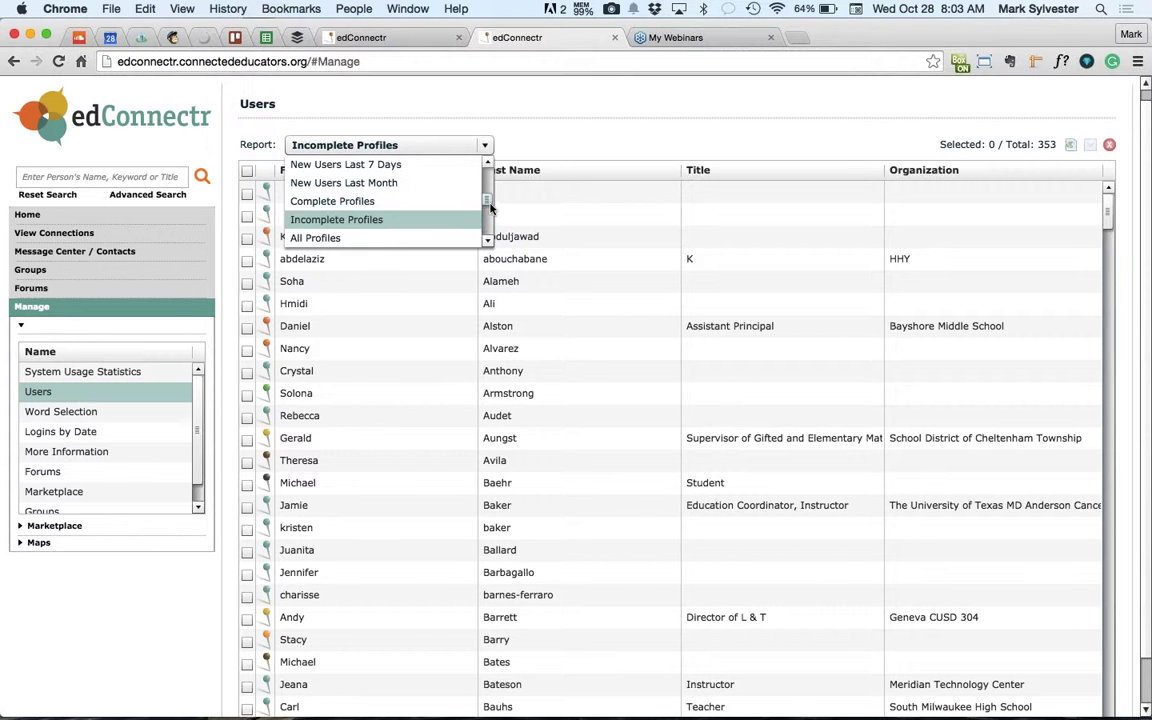
{"action": "left_click", "coordinate": [137, 563]}
Open Word Selection and review the Top Tags, role/expertise, "I can help with", "I would like help with" and Interests word clouds
{"action": "left_click", "coordinate": [149, 413]}
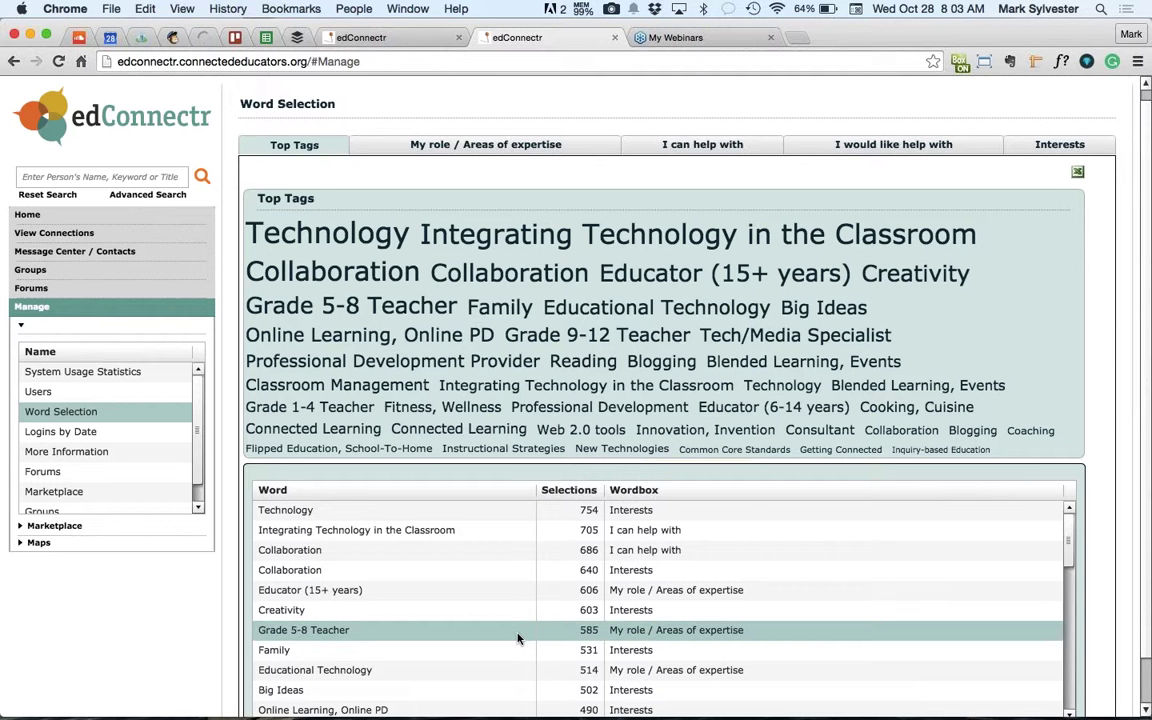
{"action": "left_click", "coordinate": [489, 146]}
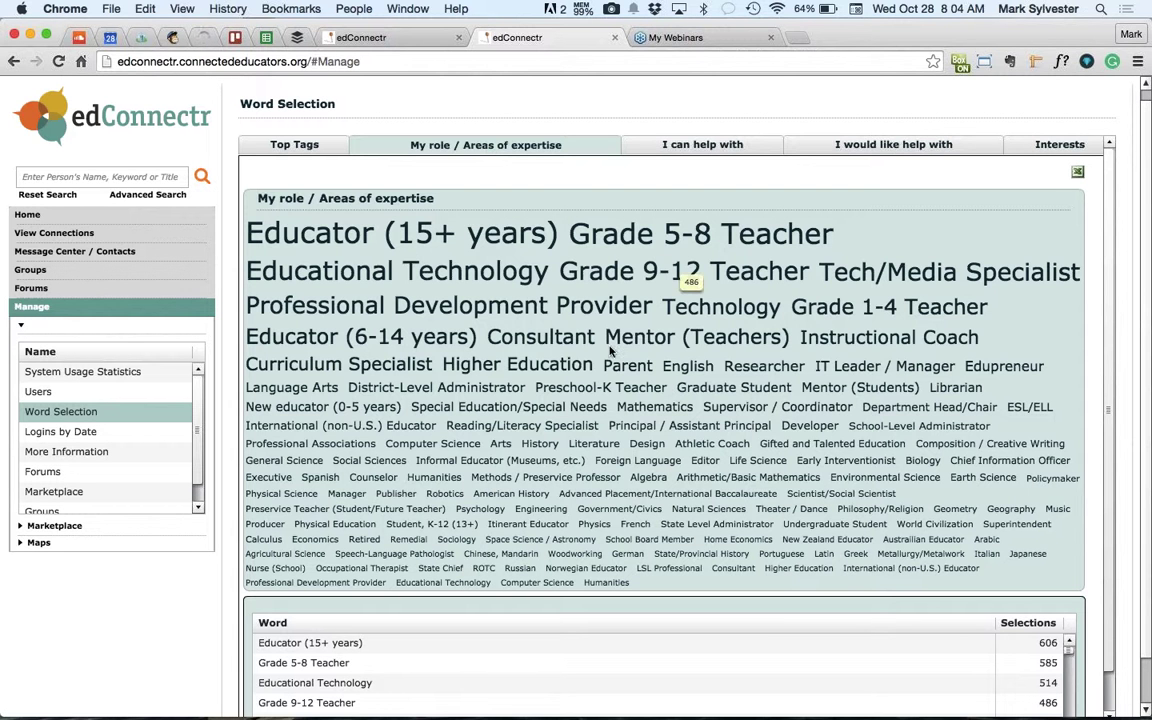
{"action": "mouse_move", "coordinate": [551, 400]}
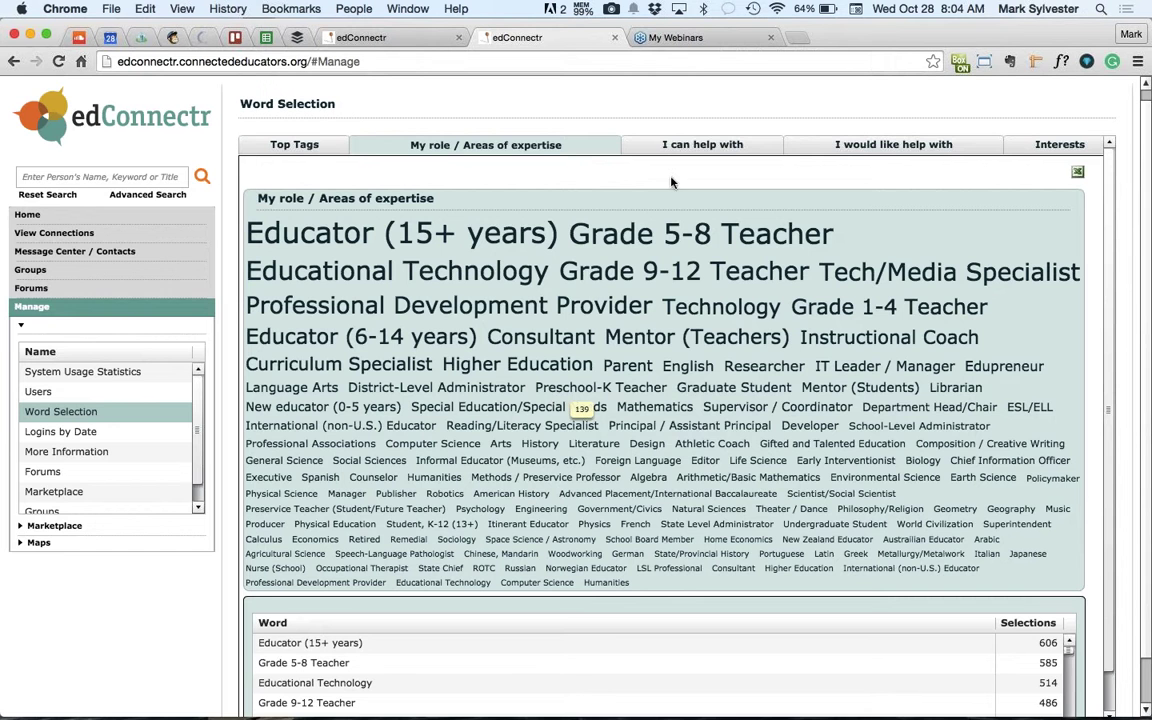
{"action": "left_click", "coordinate": [697, 145]}
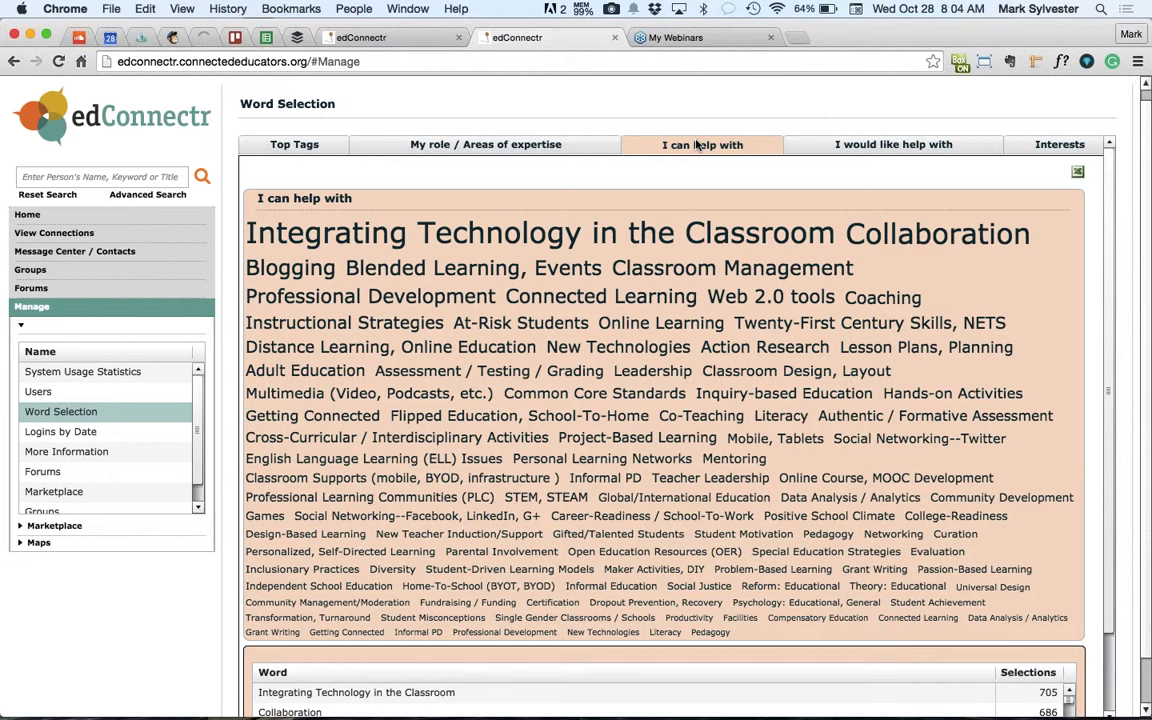
{"action": "left_click", "coordinate": [808, 148]}
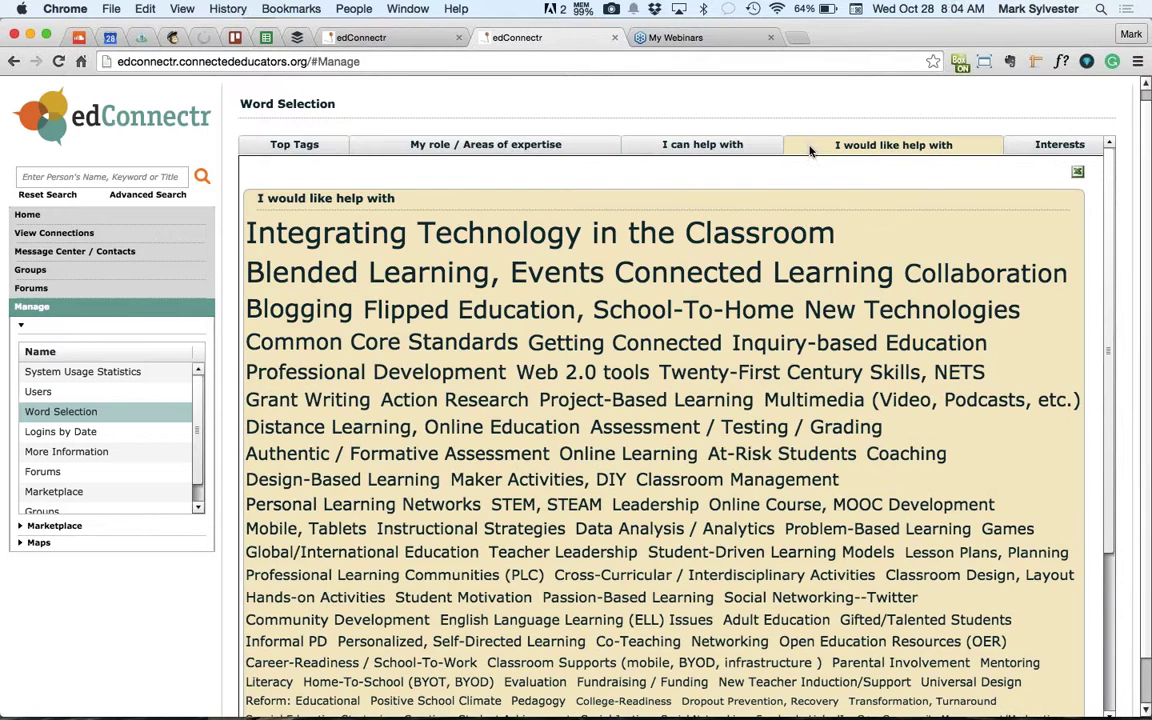
{"action": "left_click", "coordinate": [1042, 148]}
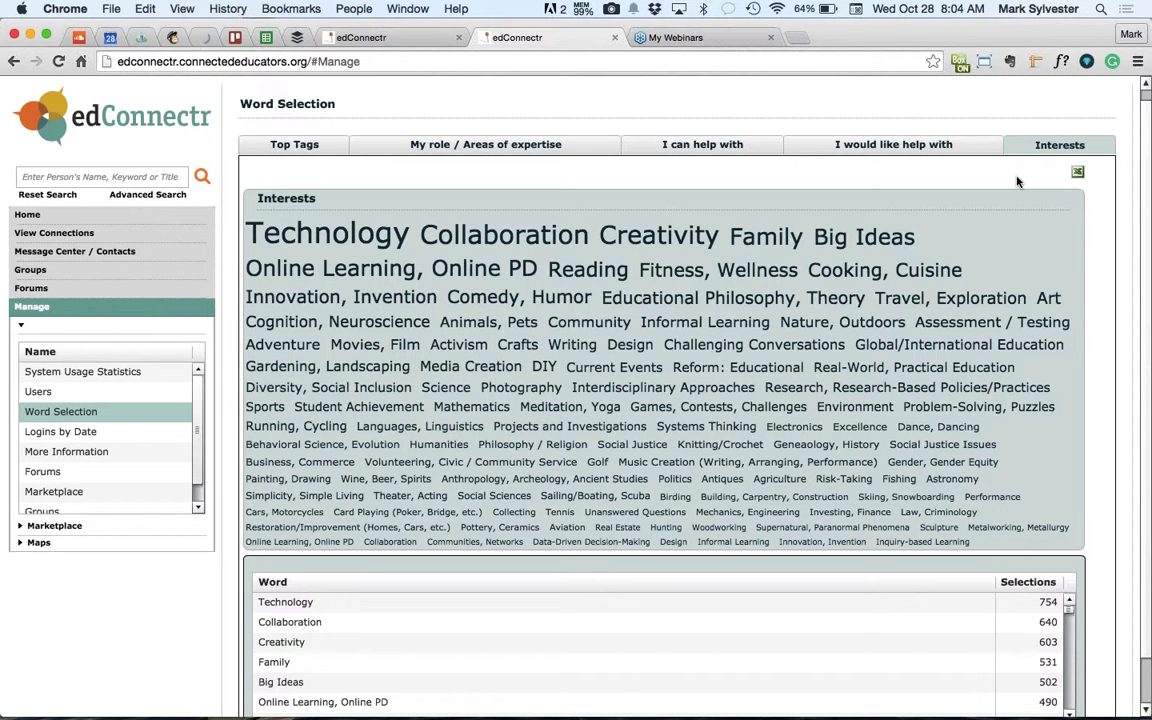
Examine the Logins by Date chart and read through the profile question completion figures in More Information
{"action": "left_click", "coordinate": [169, 440]}
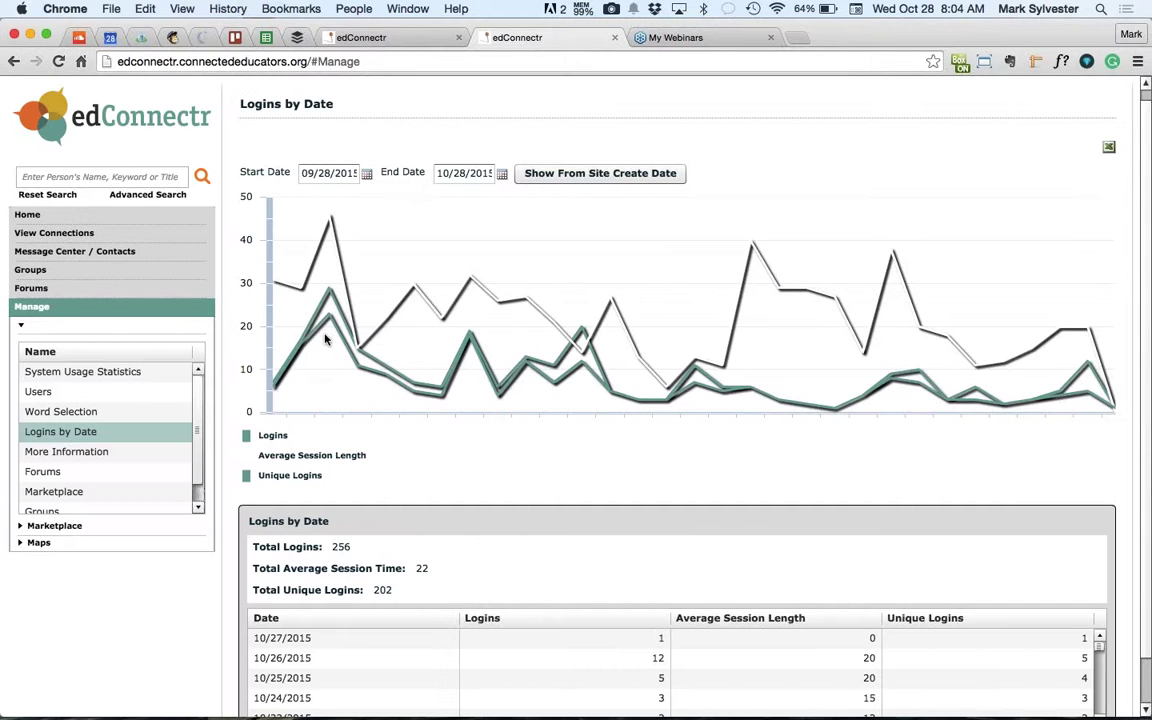
{"action": "left_click", "coordinate": [148, 453]}
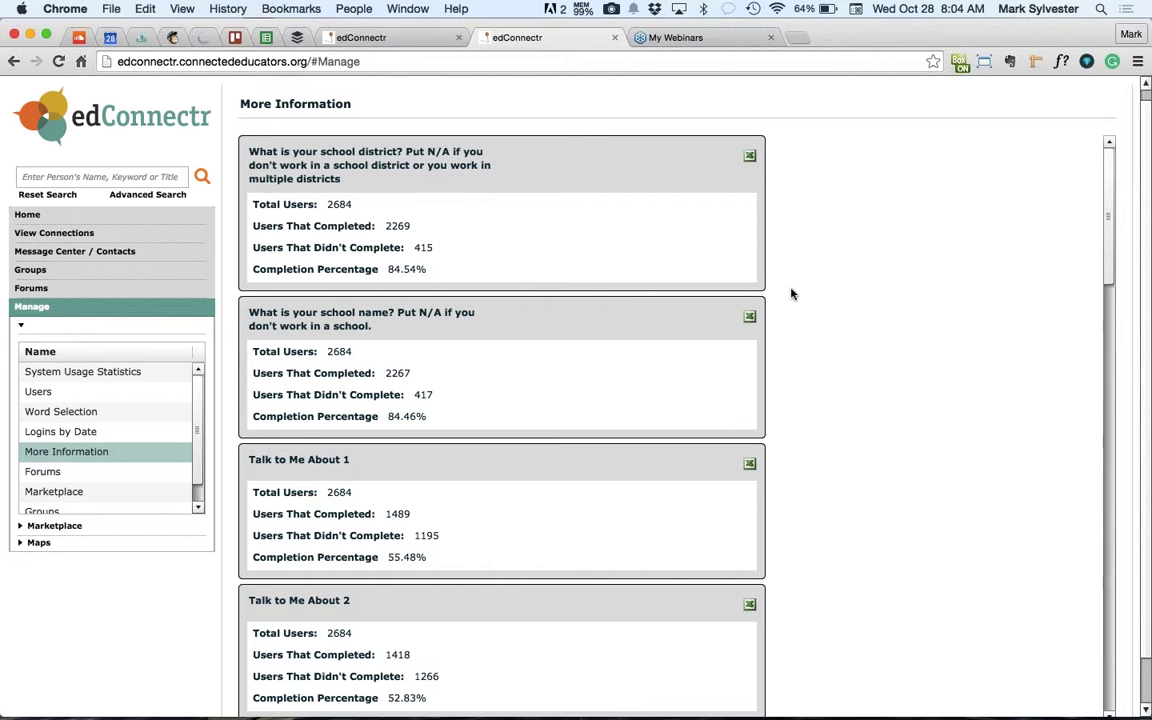
{"action": "left_click_drag", "start_coordinate": [1108, 199], "coordinate": [1101, 227]}
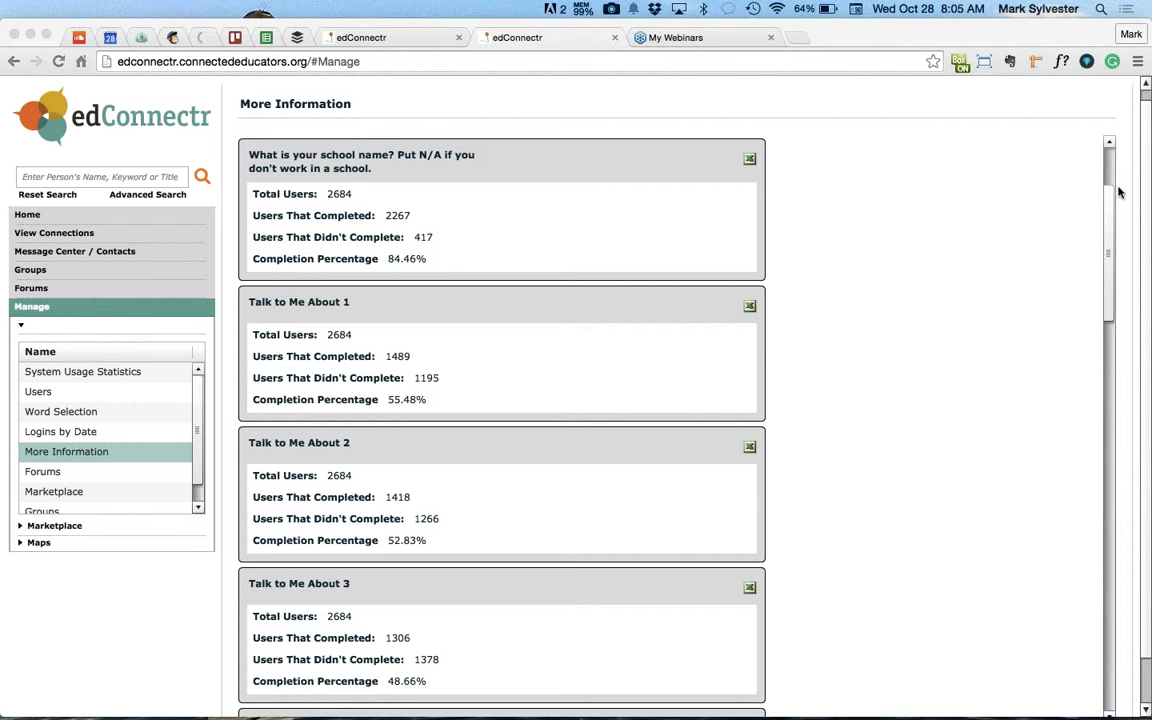
{"action": "left_click", "coordinate": [1108, 215]}
{"action": "left_click_drag", "start_coordinate": [1108, 215], "coordinate": [1107, 411]}
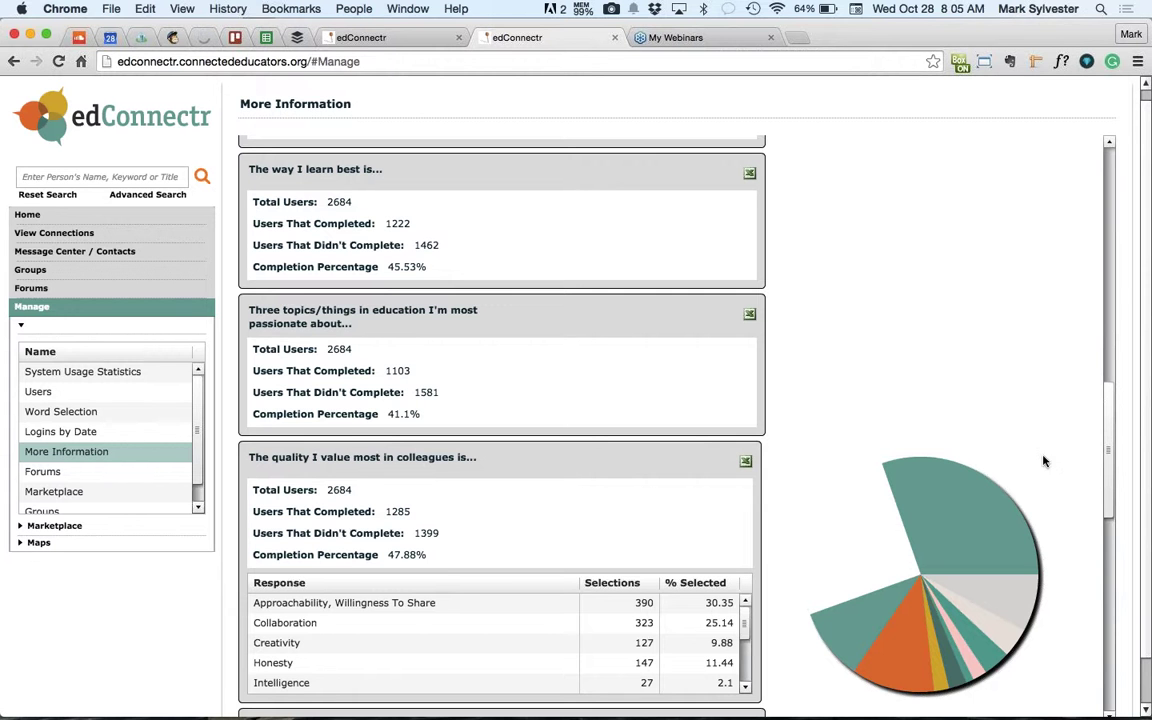
{"action": "left_click_drag", "start_coordinate": [1110, 500], "coordinate": [1113, 642]}
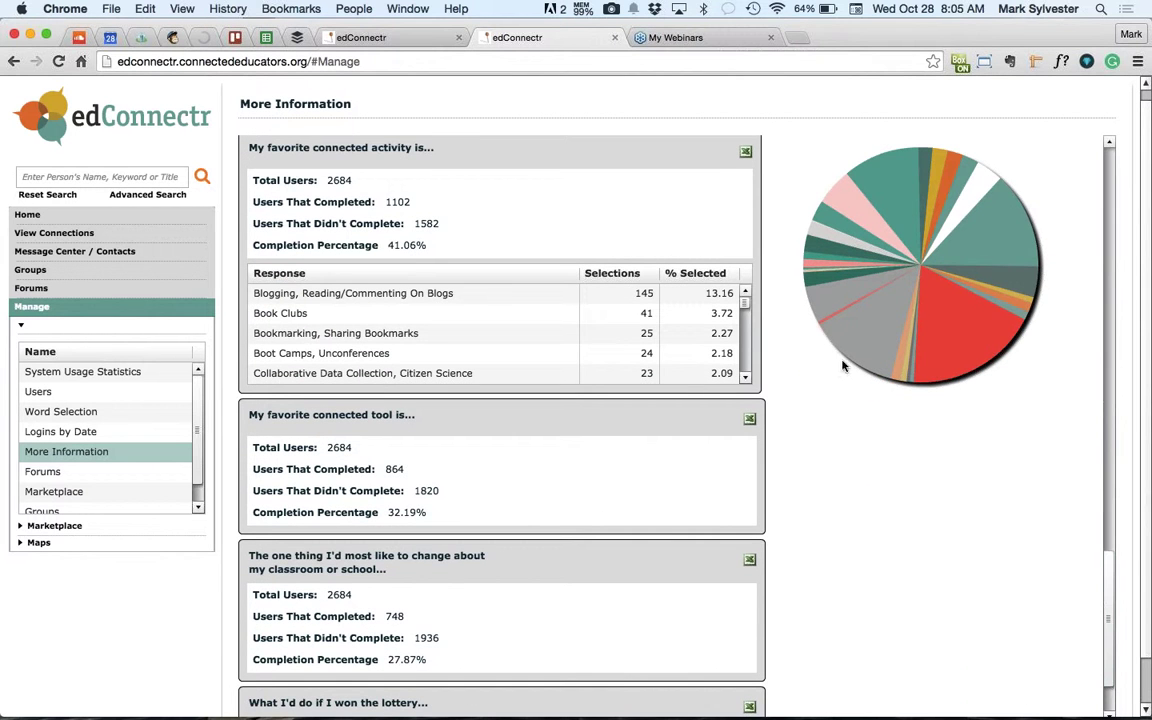
Sort the "My favorite connected activity is..." responses by most selections and inspect the largest slice of the pie chart
{"action": "mouse_move", "coordinate": [846, 258]}
{"action": "mouse_move", "coordinate": [958, 320]}
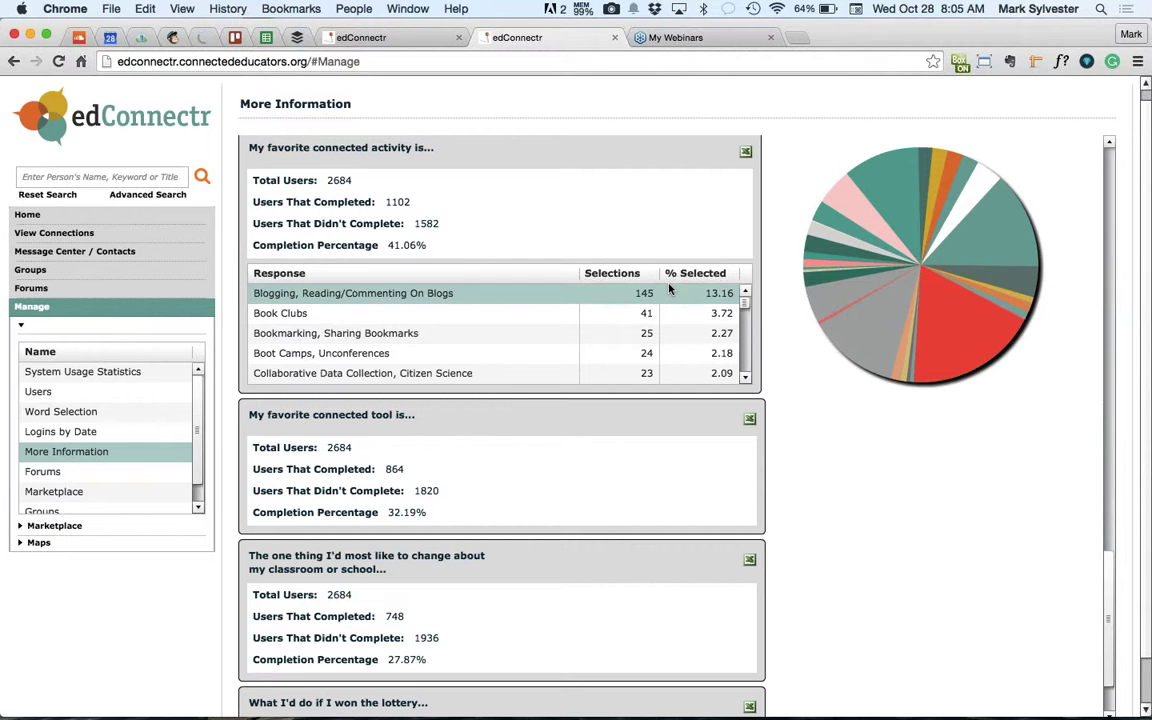
{"action": "left_click", "coordinate": [618, 273]}
{"action": "left_click", "coordinate": [620, 274]}
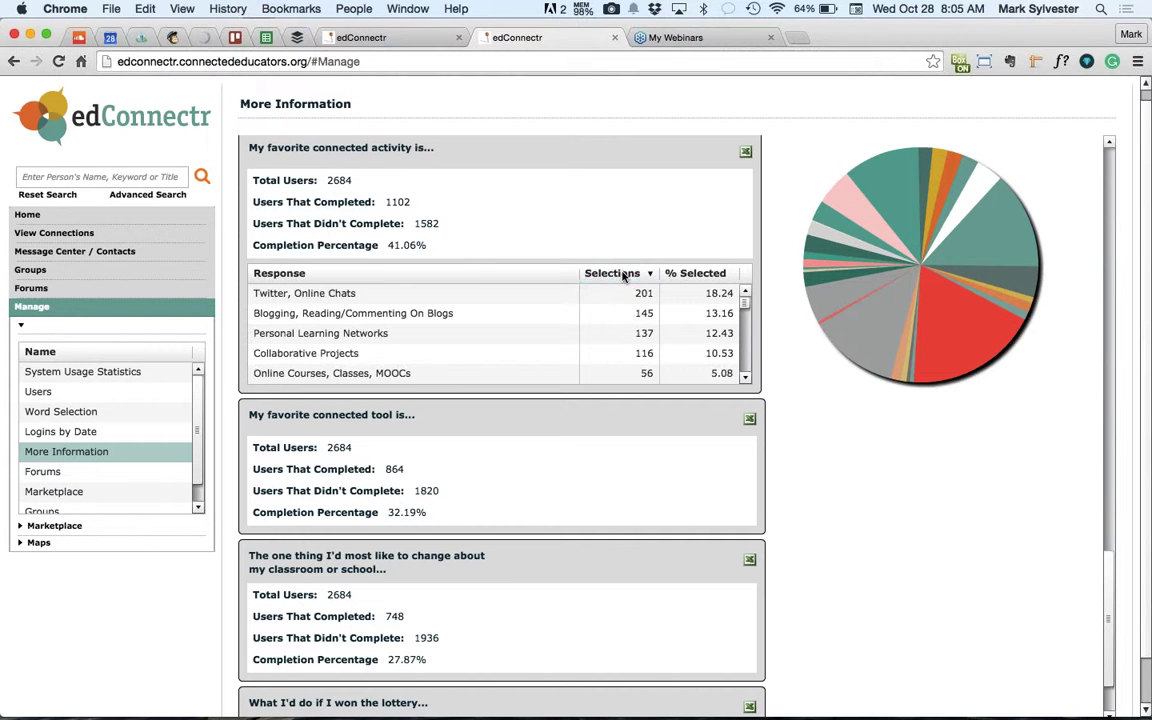
{"action": "mouse_move", "coordinate": [948, 331]}
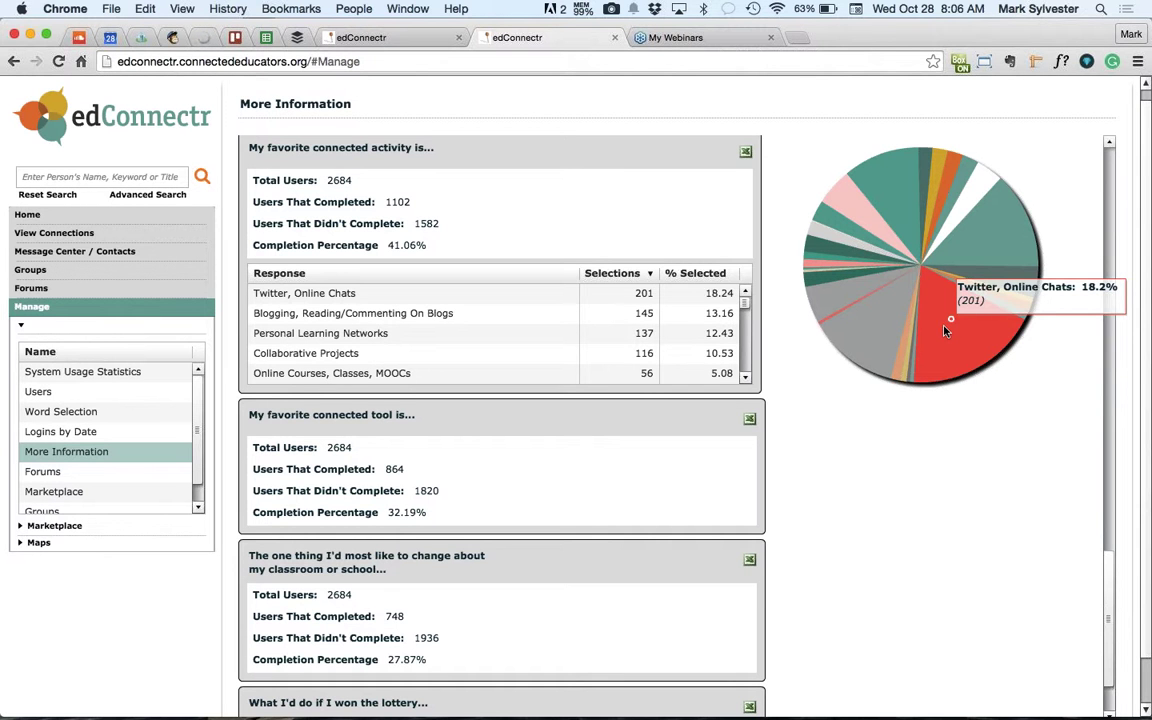
Look through the Forums, Marketplace and Groups reports in the management area, and return to the Home dashboard
{"action": "left_click", "coordinate": [156, 476]}
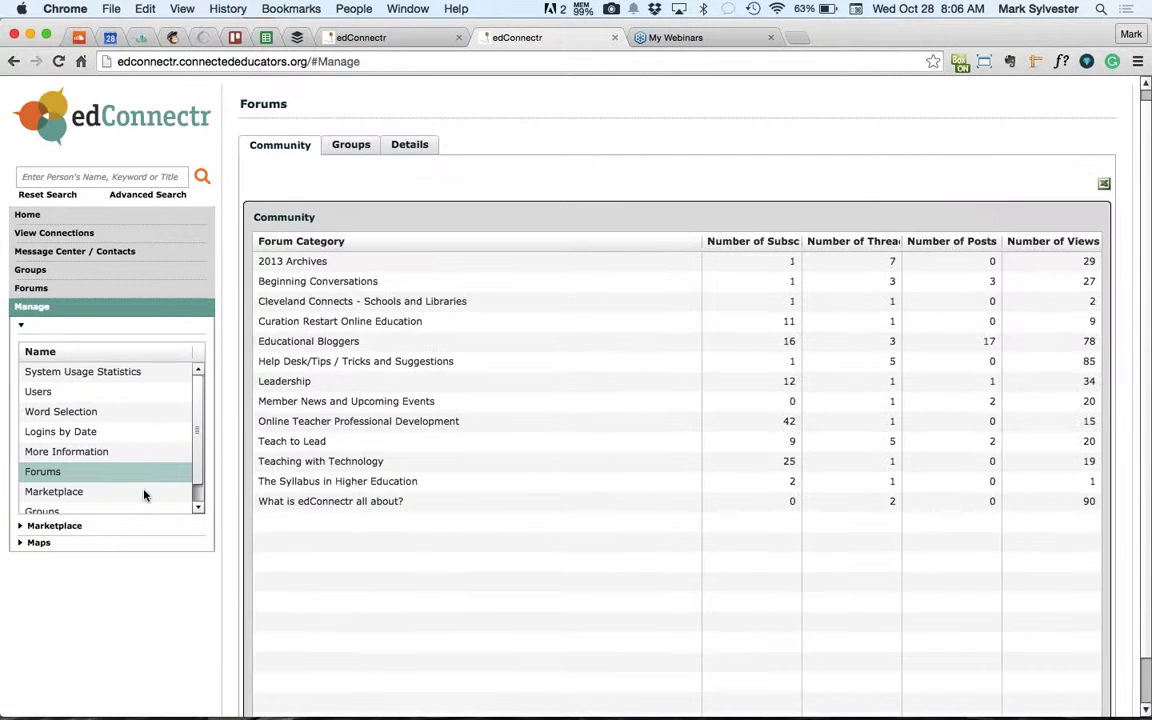
{"action": "left_click", "coordinate": [144, 492]}
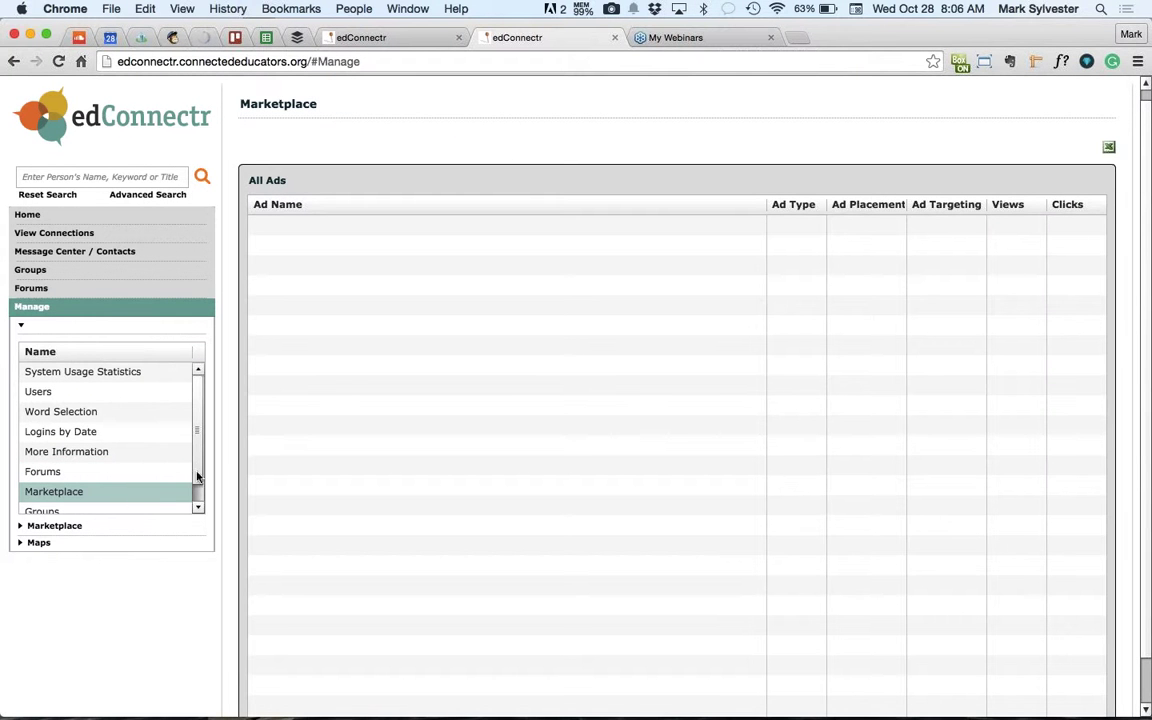
{"action": "scroll", "coordinate": [198, 485], "scroll_direction": "down", "scroll_amount": 1}
{"action": "left_click", "coordinate": [157, 492]}
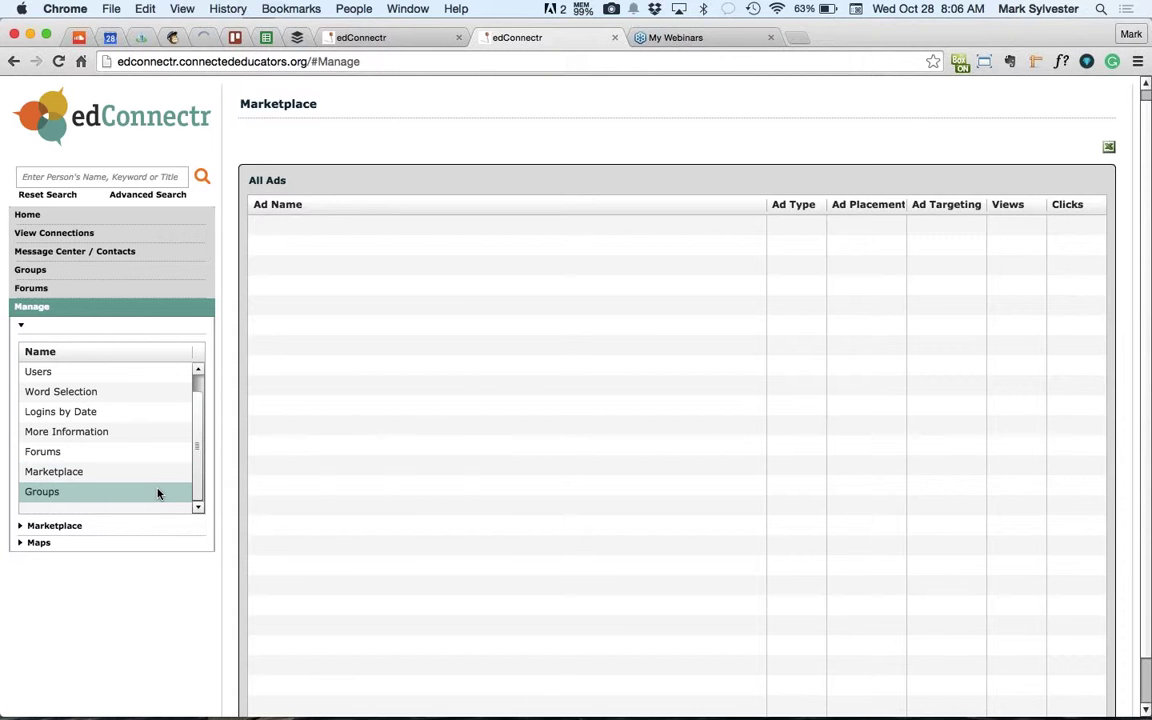
{"action": "left_click", "coordinate": [175, 215]}
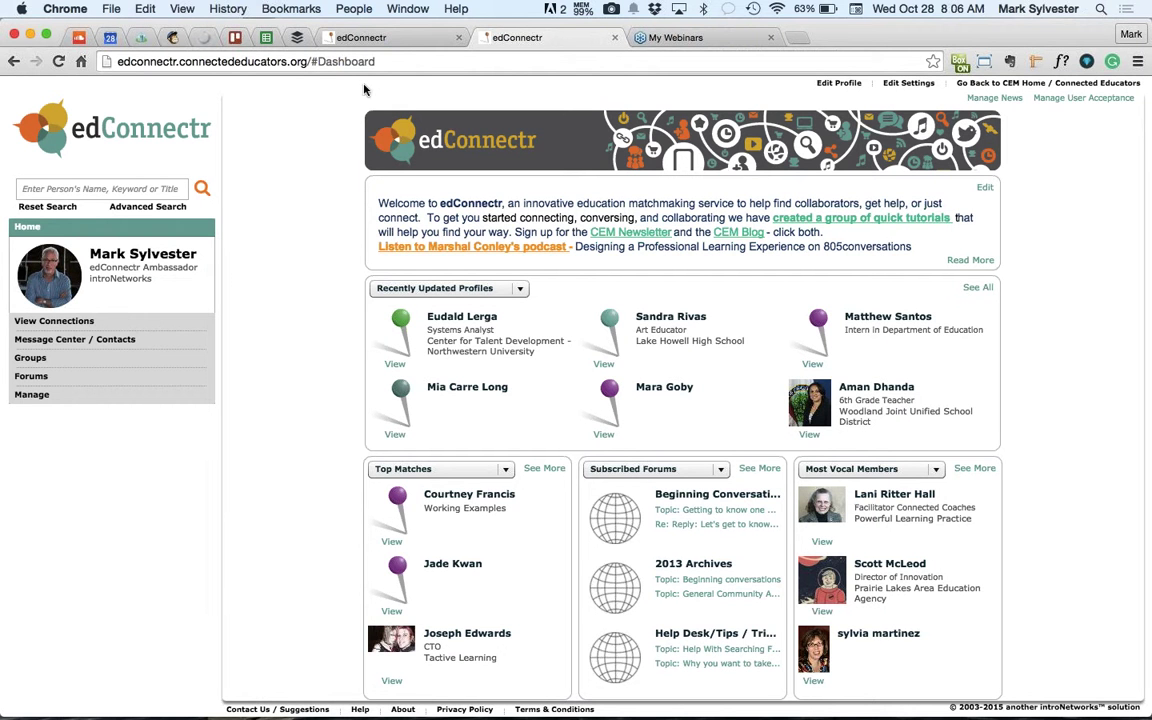
Review the project builder's Appearance page, including the Wordbox 2 color palette, plus its Project Settings and Pin Types
{"action": "left_click", "coordinate": [361, 37]}
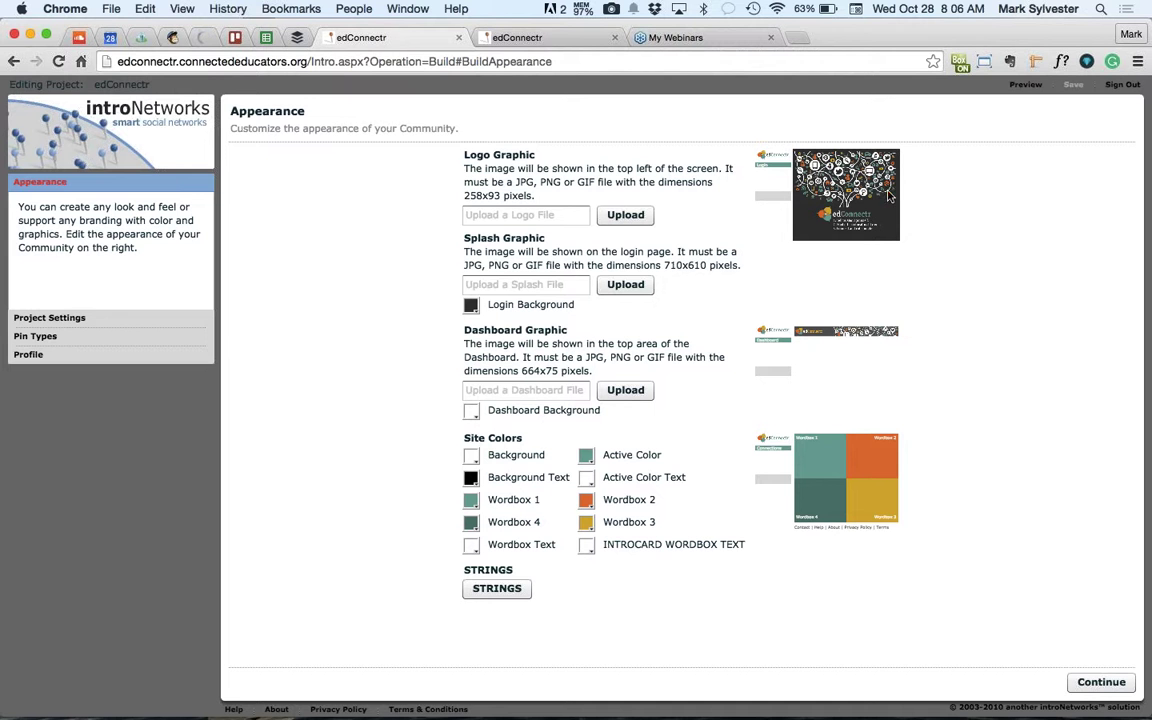
{"action": "left_click", "coordinate": [587, 501]}
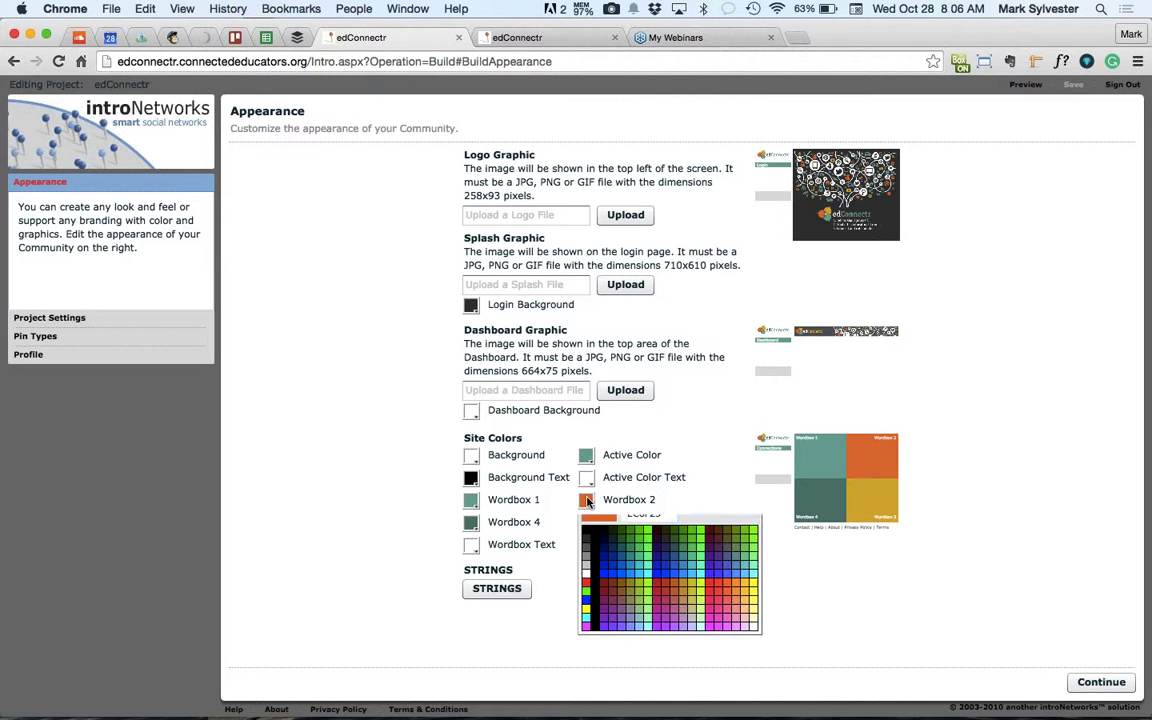
{"action": "left_click", "coordinate": [402, 481]}
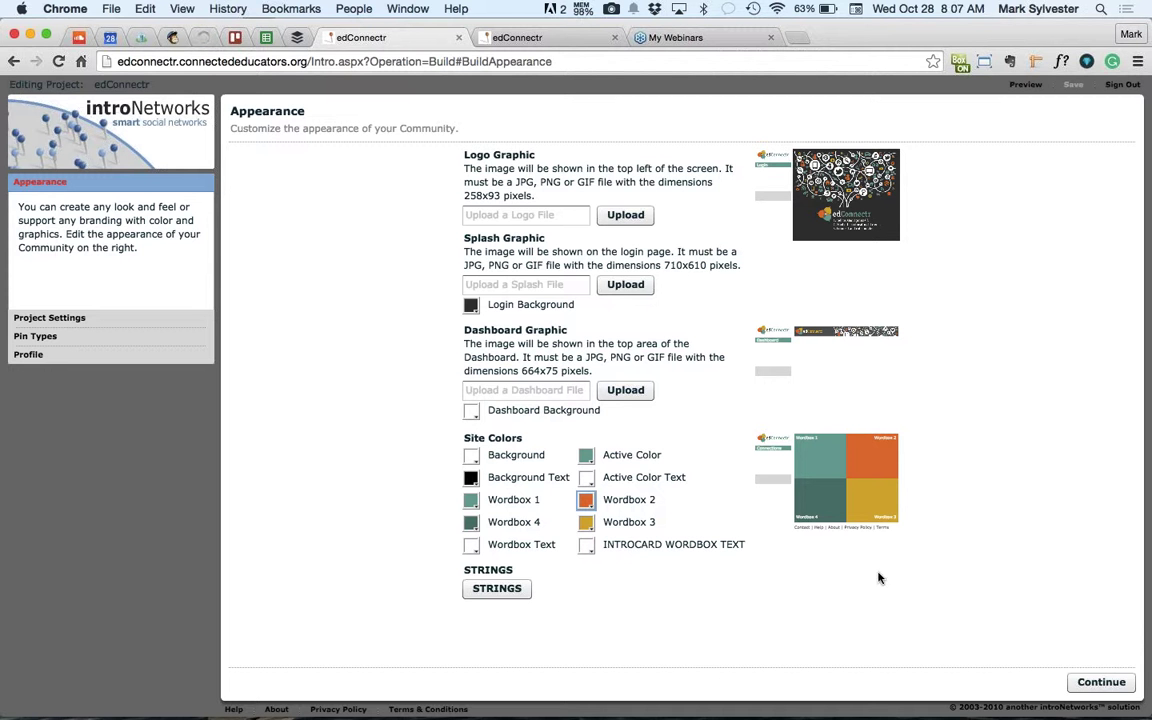
{"action": "left_click", "coordinate": [182, 318]}
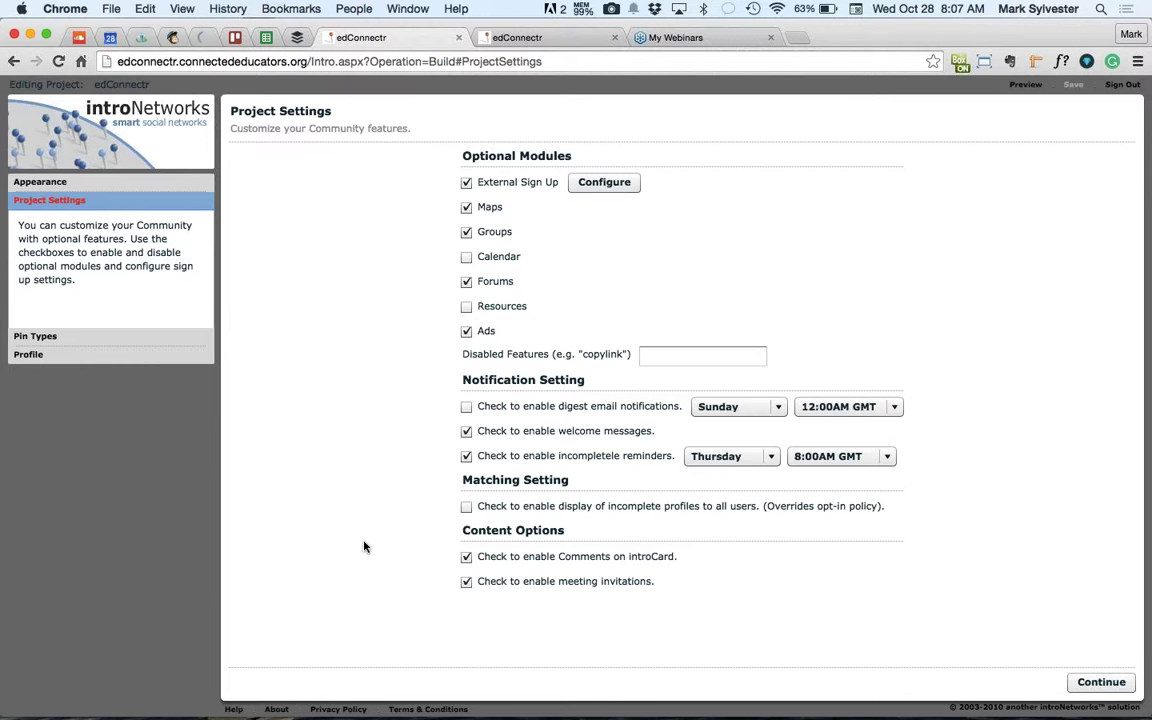
{"action": "left_click", "coordinate": [156, 337]}
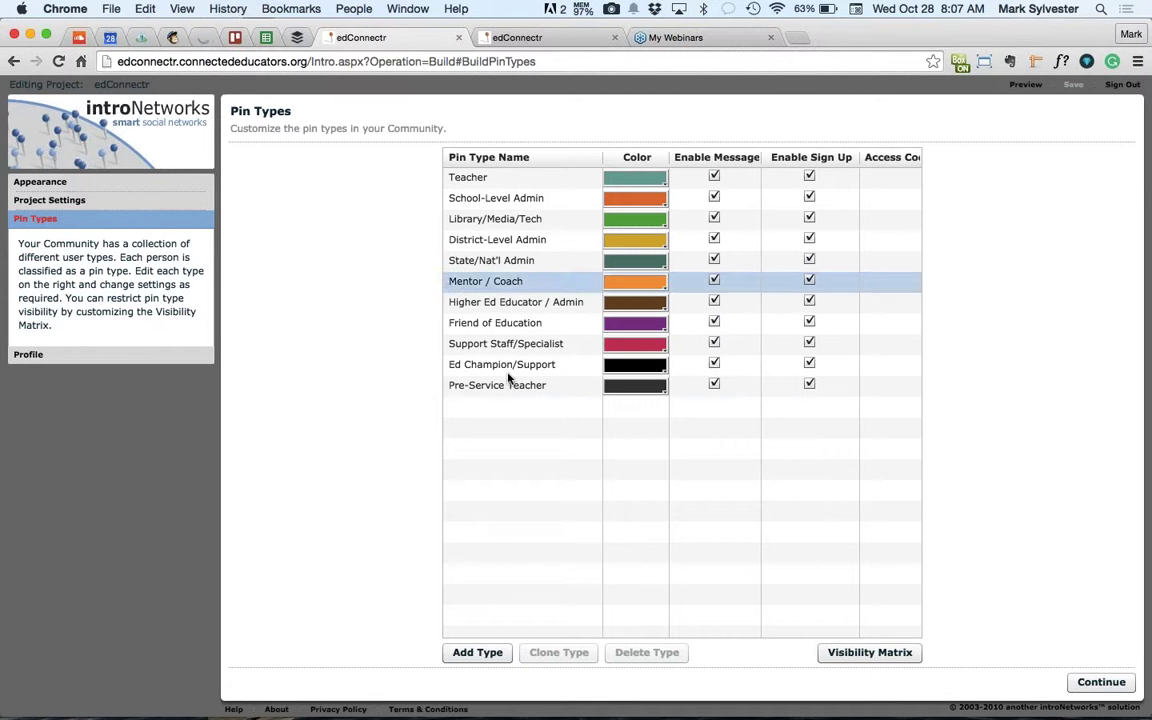
Return to the community site and reset the search so the connections map shows all users
{"action": "left_click", "coordinate": [535, 37]}
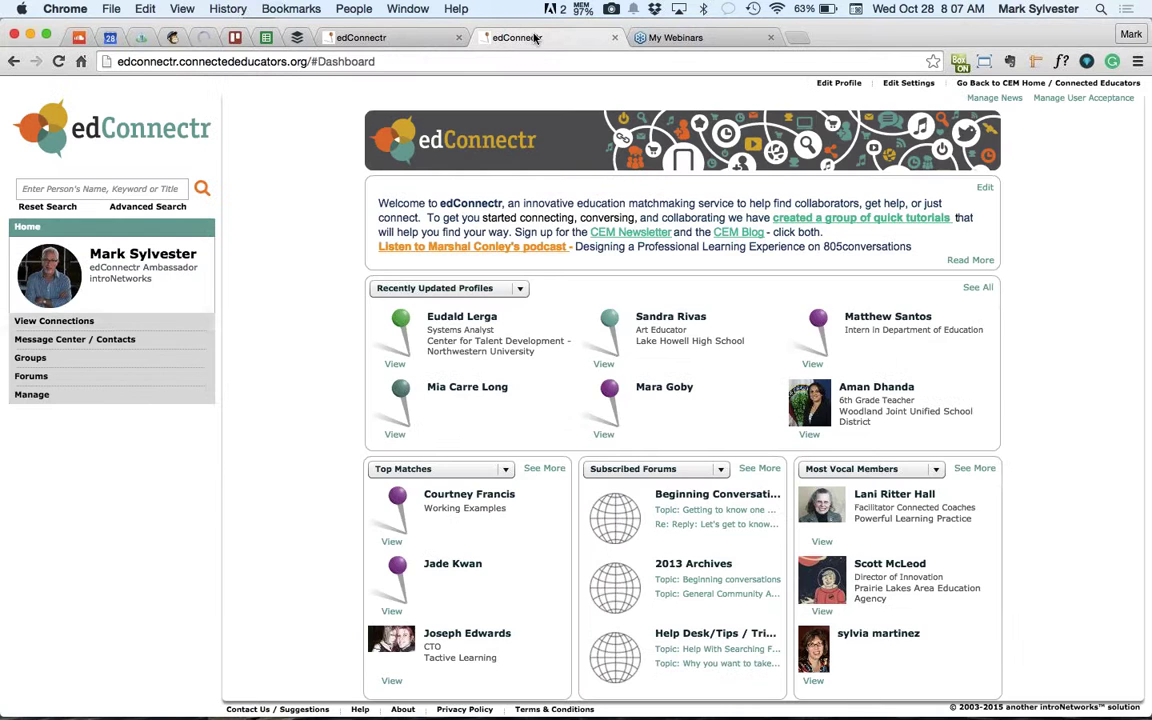
{"action": "left_click", "coordinate": [160, 322]}
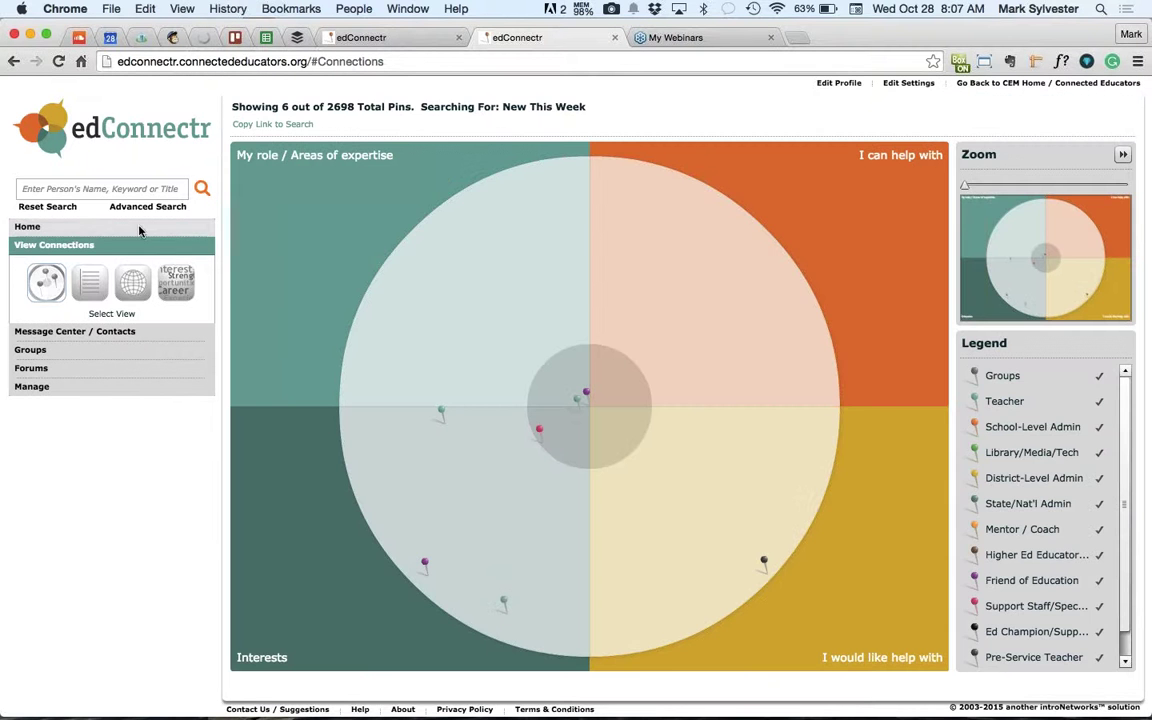
{"action": "left_click", "coordinate": [65, 205]}
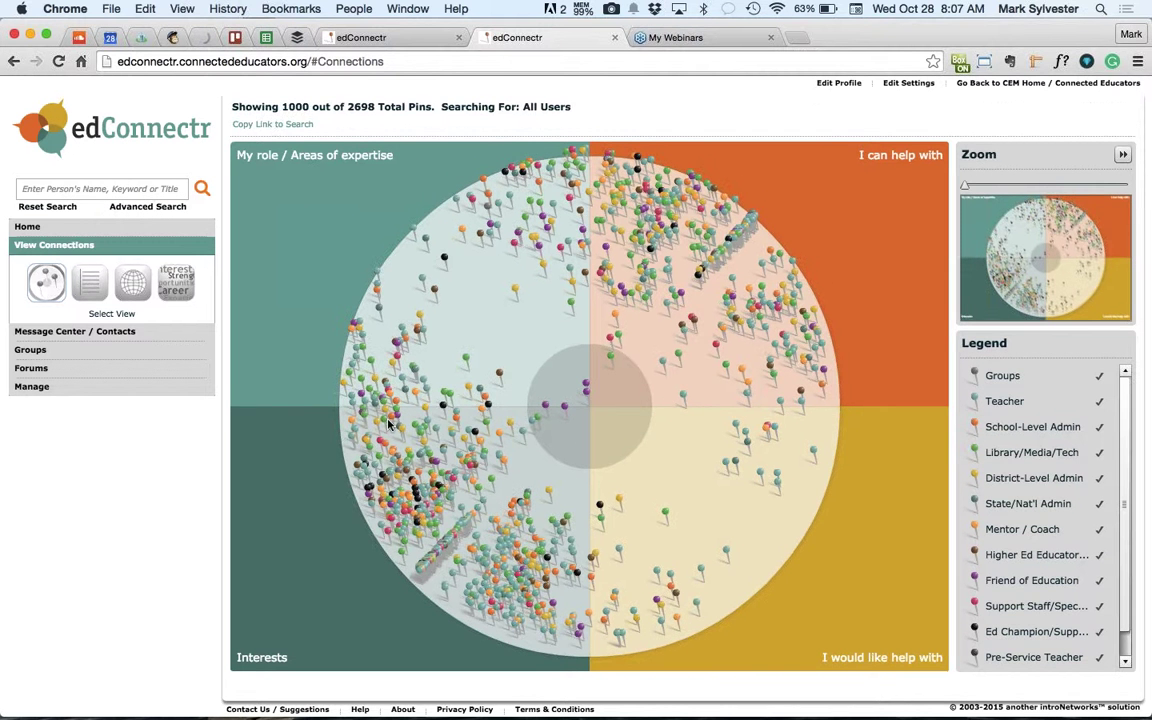
Hide every pin type from School-Level Admin down through Ed Champion/Support on the connections map
{"action": "mouse_move", "coordinate": [669, 577]}
{"action": "left_click", "coordinate": [1099, 427]}
{"action": "left_click", "coordinate": [1100, 455]}
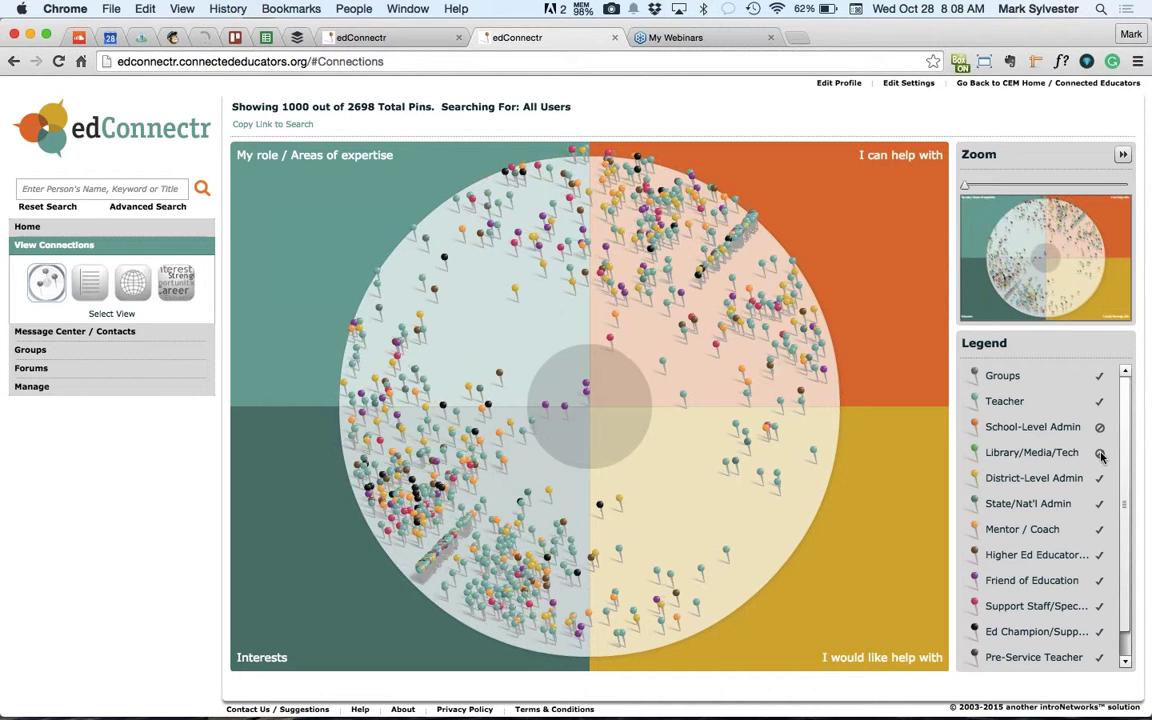
{"action": "left_click", "coordinate": [1099, 479]}
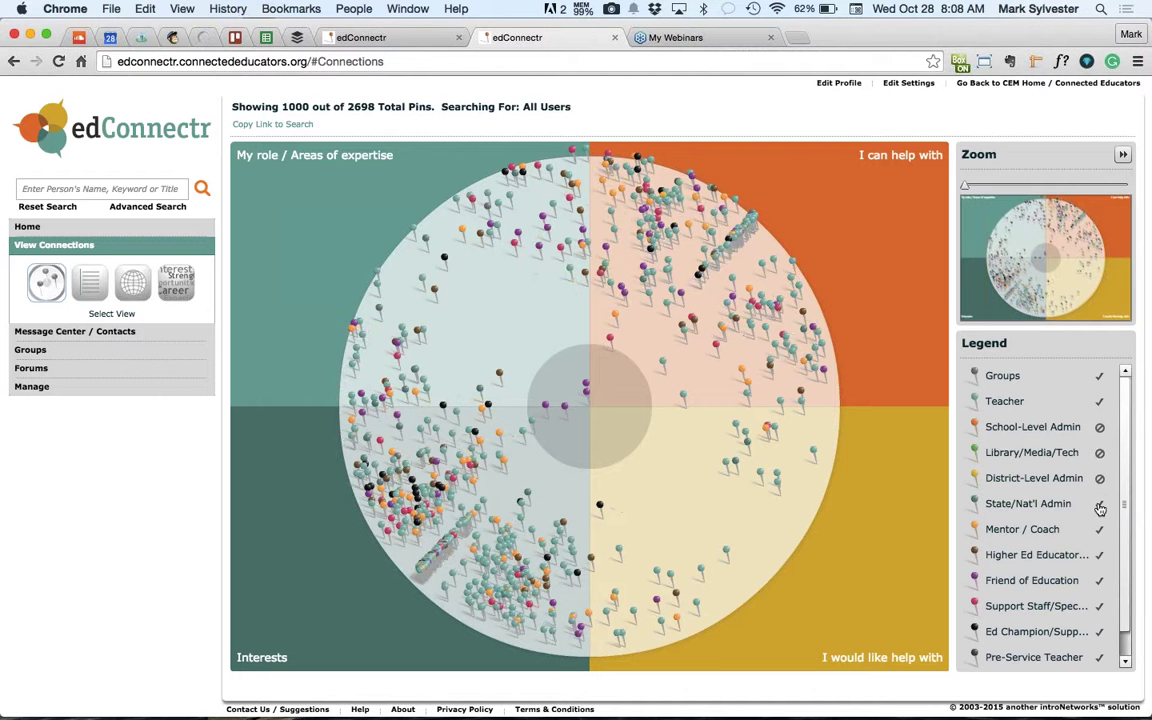
{"action": "left_click", "coordinate": [1099, 504]}
{"action": "left_click", "coordinate": [1099, 529]}
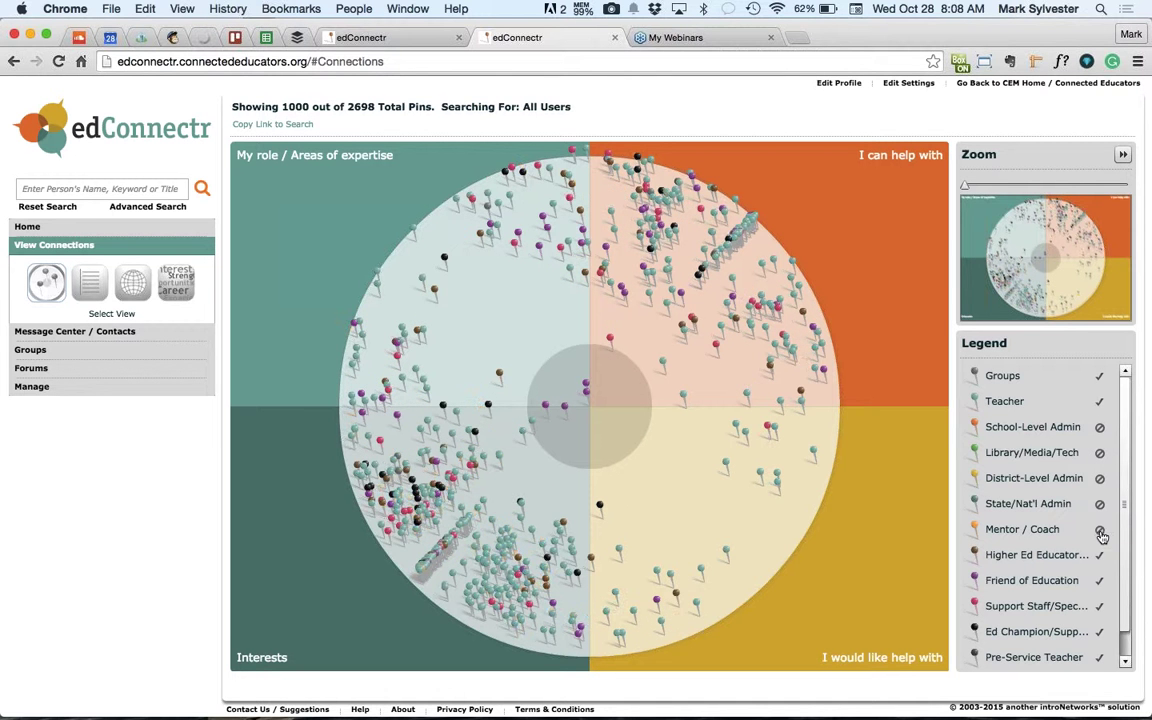
{"action": "left_click", "coordinate": [1100, 555]}
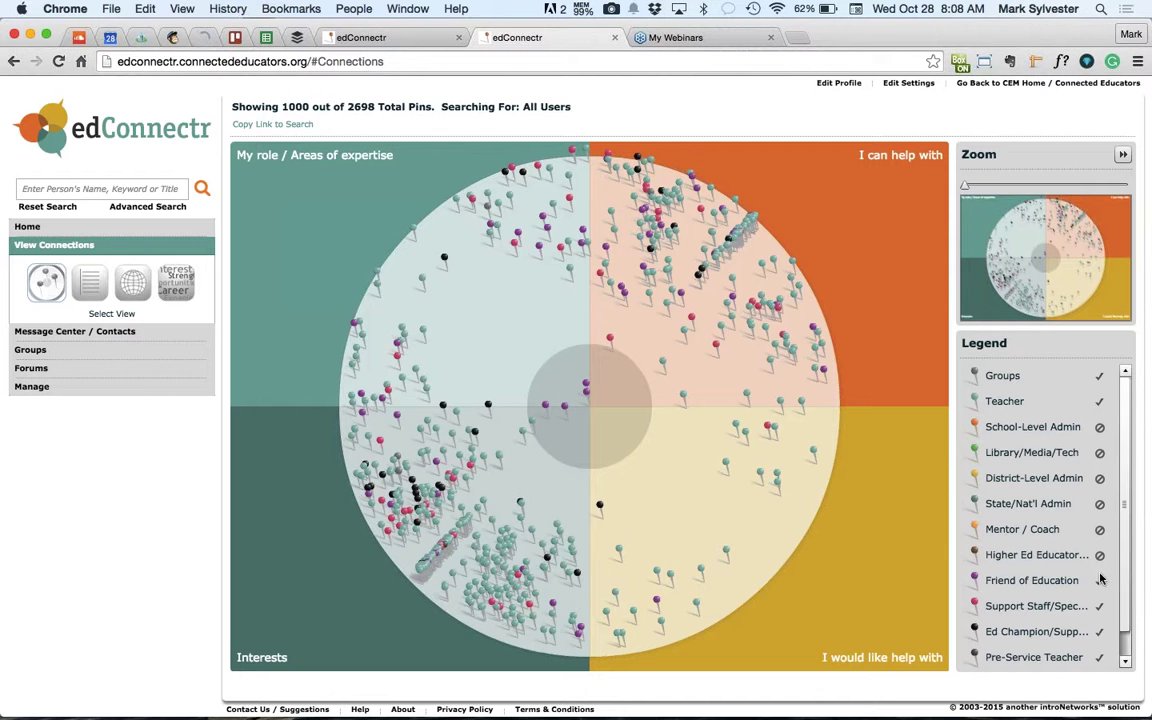
{"action": "left_click", "coordinate": [1099, 580]}
{"action": "left_click", "coordinate": [1100, 606]}
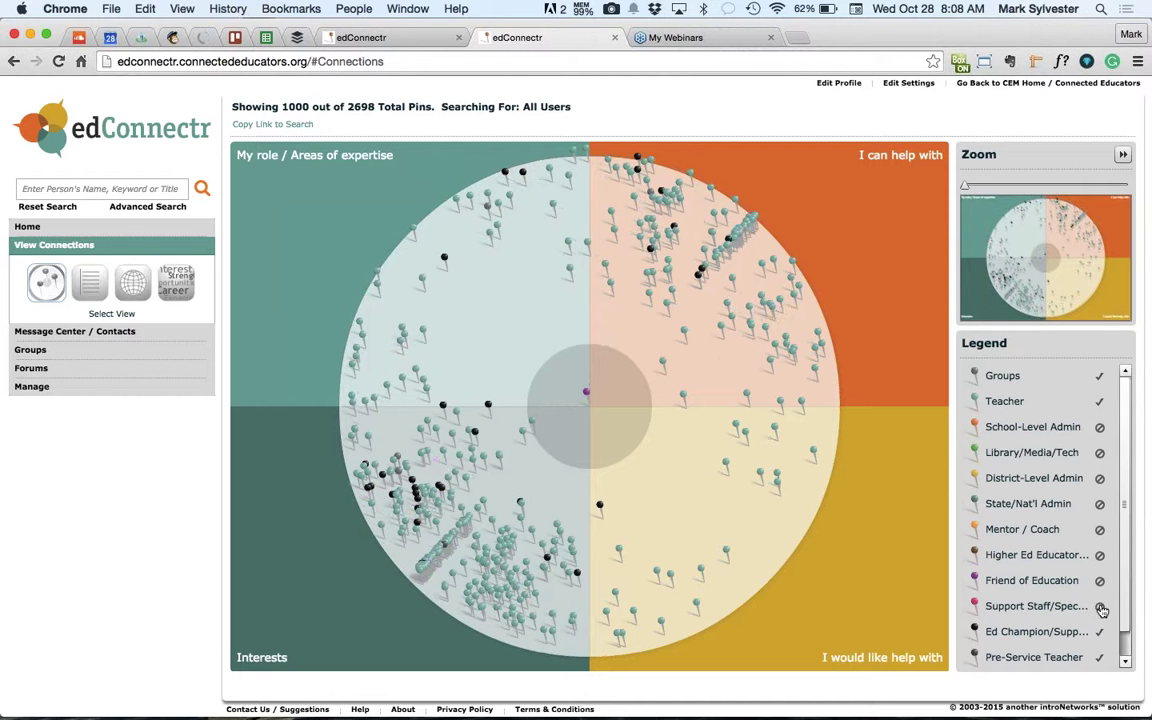
{"action": "left_click", "coordinate": [1100, 632]}
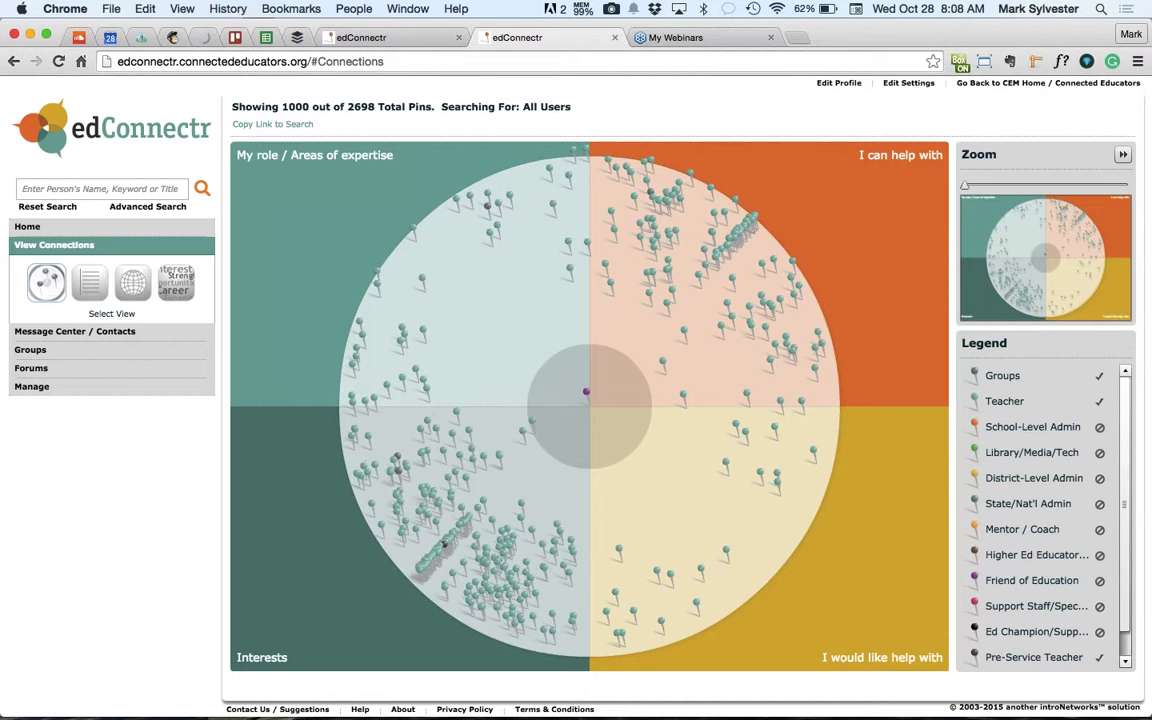
Hide the Pre-Service Teacher pins on the connections map, and return to the project builder to review each pin type's Enable Message setting
{"action": "left_click", "coordinate": [1099, 657]}
{"action": "left_click", "coordinate": [428, 37]}
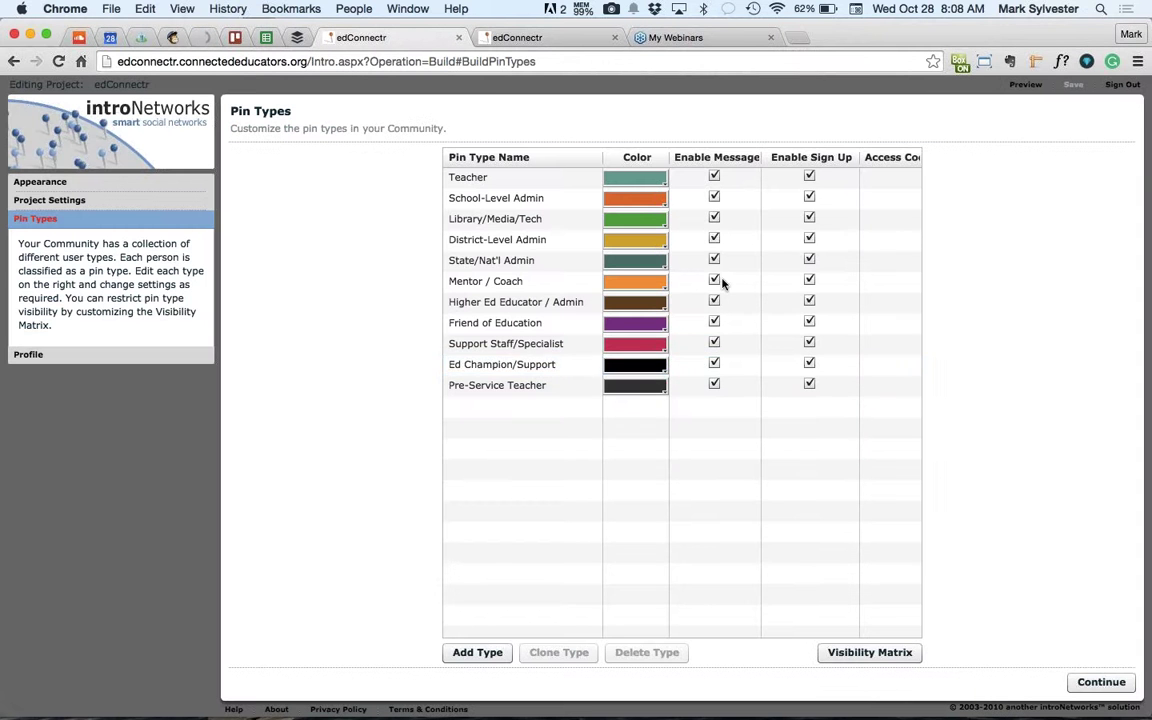
{"action": "left_click", "coordinate": [718, 226]}
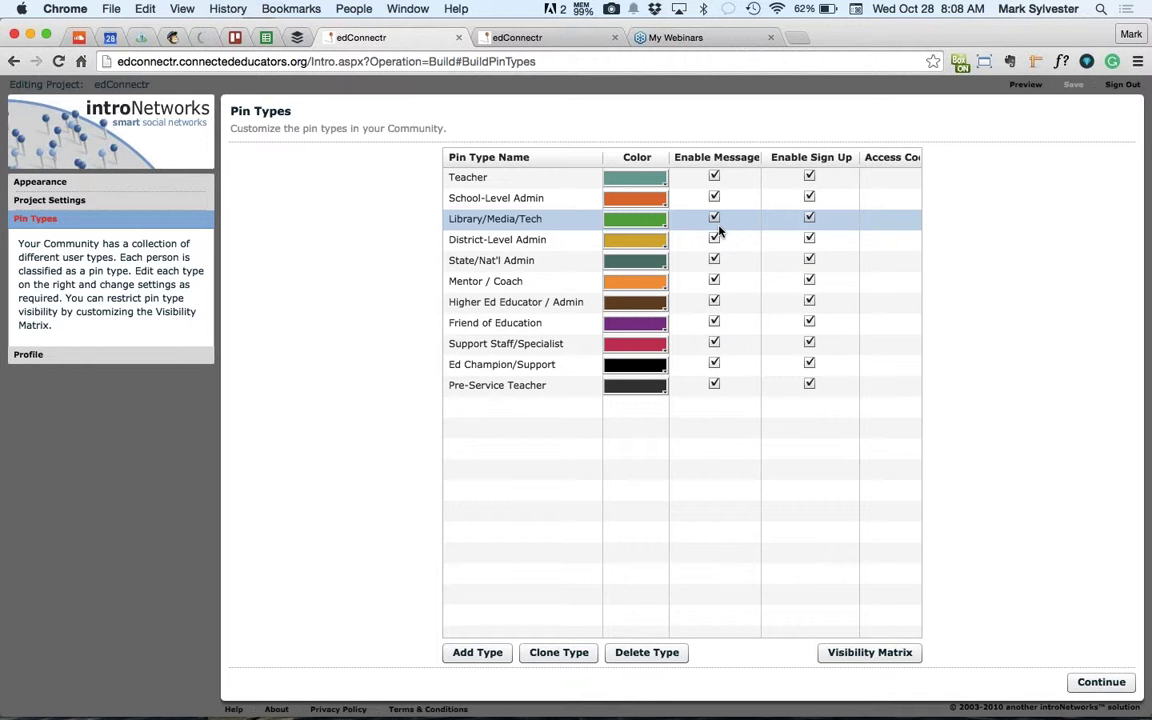
{"action": "left_click", "coordinate": [716, 344]}
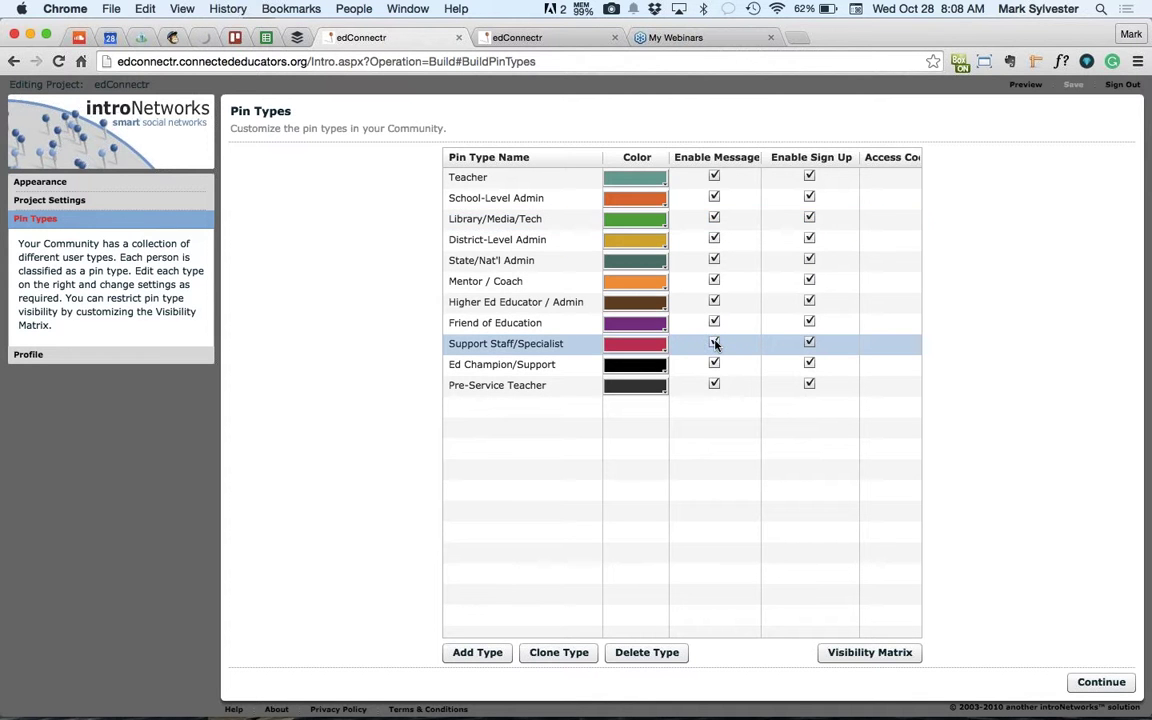
In the Pin Visibility Matrix, disable School-Level Admin, Library/Media/Tech, District-Level Admin and State/Nat'l Admin in the Teacher row
{"action": "left_click", "coordinate": [857, 654]}
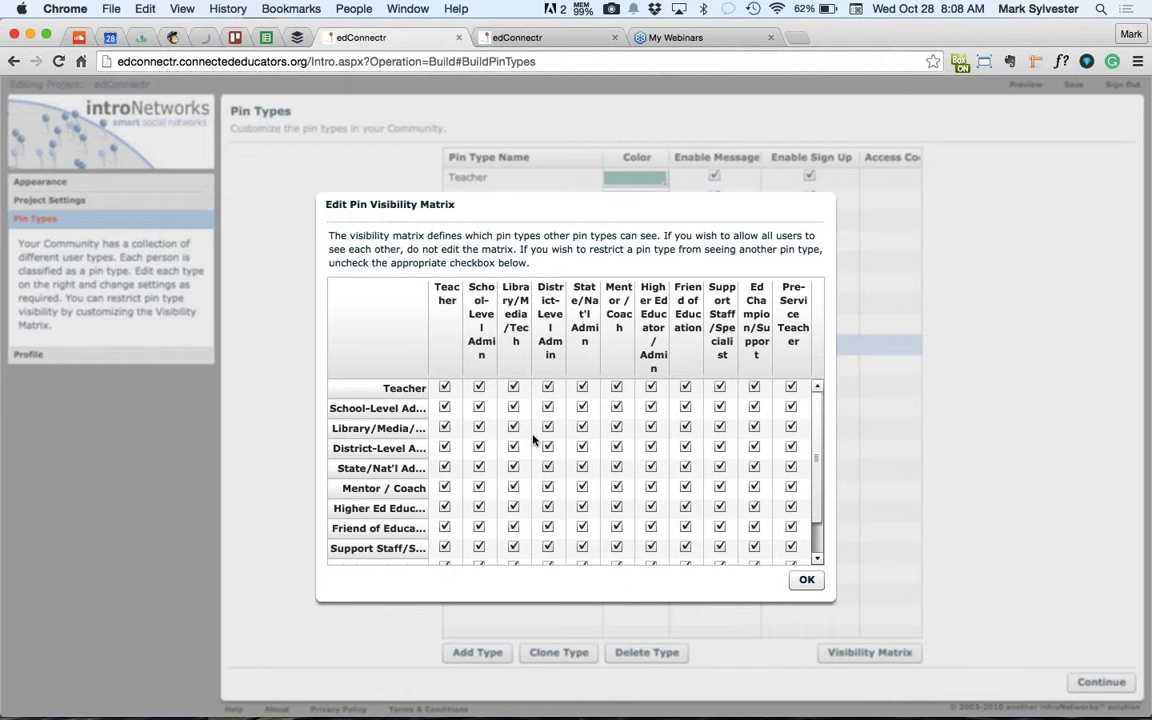
{"action": "left_click", "coordinate": [479, 388]}
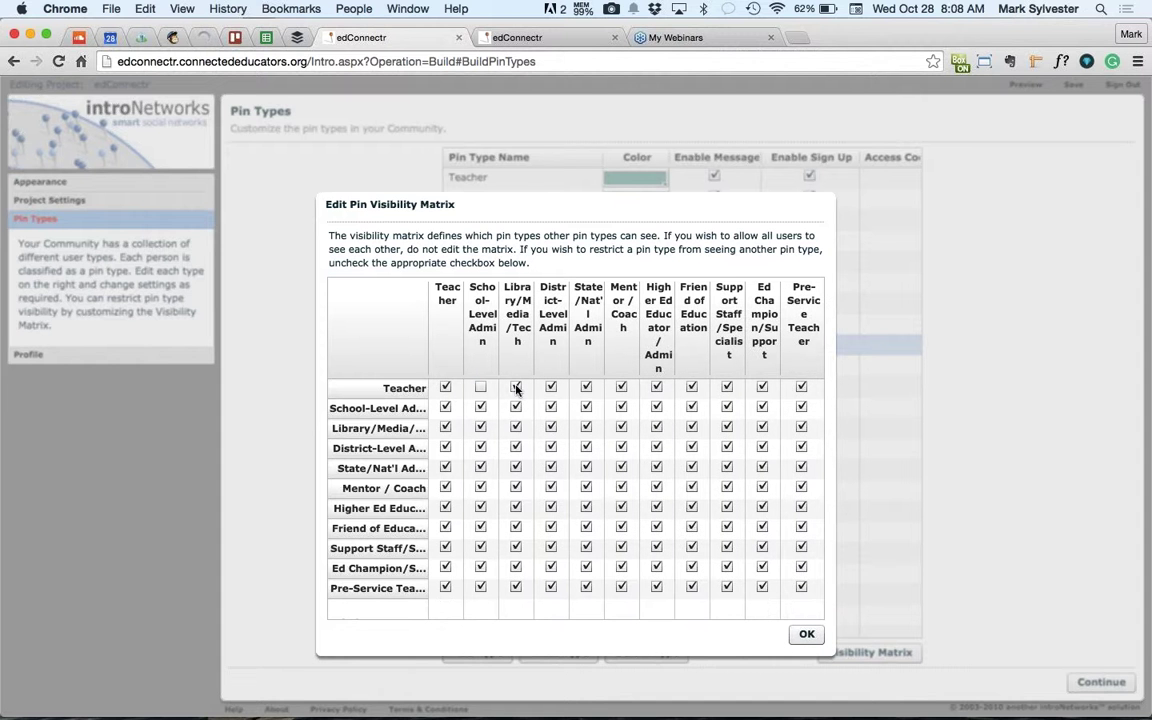
{"action": "left_click", "coordinate": [515, 388]}
{"action": "left_click", "coordinate": [551, 388]}
{"action": "left_click", "coordinate": [586, 388]}
Re-enable the four disabled pin types in the Teacher row, and close the visibility matrix
{"action": "left_click", "coordinate": [586, 388]}
{"action": "left_click", "coordinate": [550, 388]}
{"action": "left_click", "coordinate": [516, 389]}
{"action": "left_click", "coordinate": [481, 388]}
{"action": "left_click", "coordinate": [806, 635]}
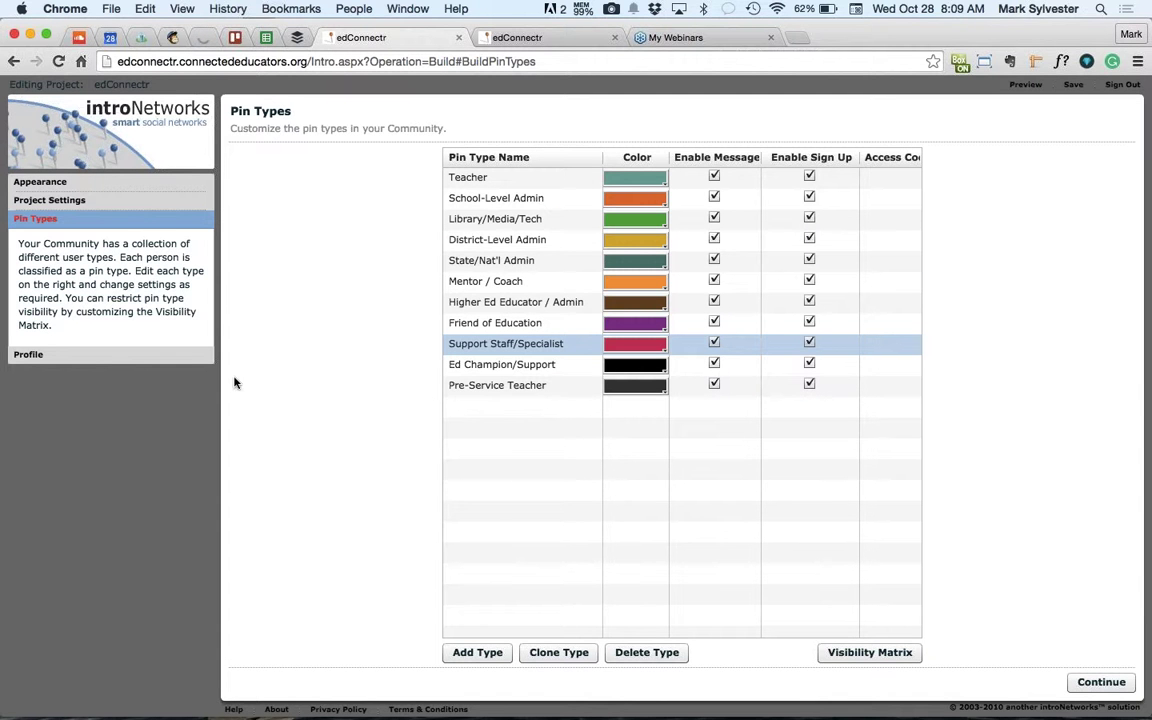
Review the Profile's Contact Information page, including which pin types the Extra Information section applies to
{"action": "left_click", "coordinate": [194, 358]}
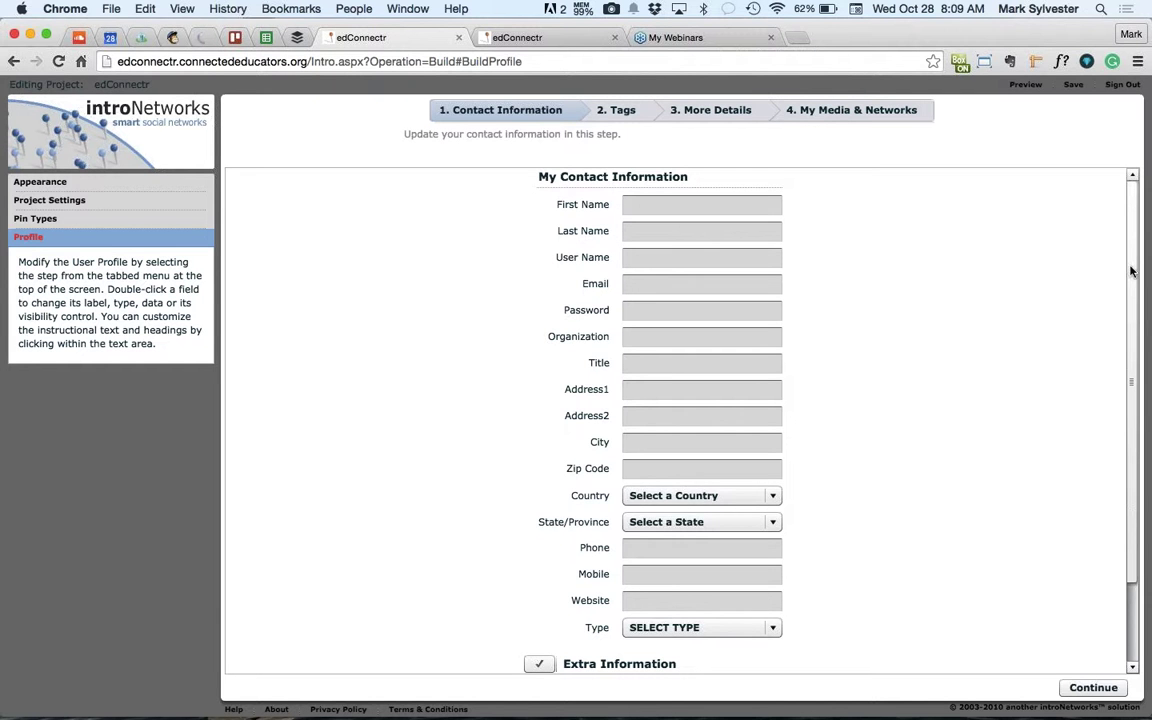
{"action": "scroll", "coordinate": [1131, 360], "scroll_direction": "down", "scroll_amount": 2}
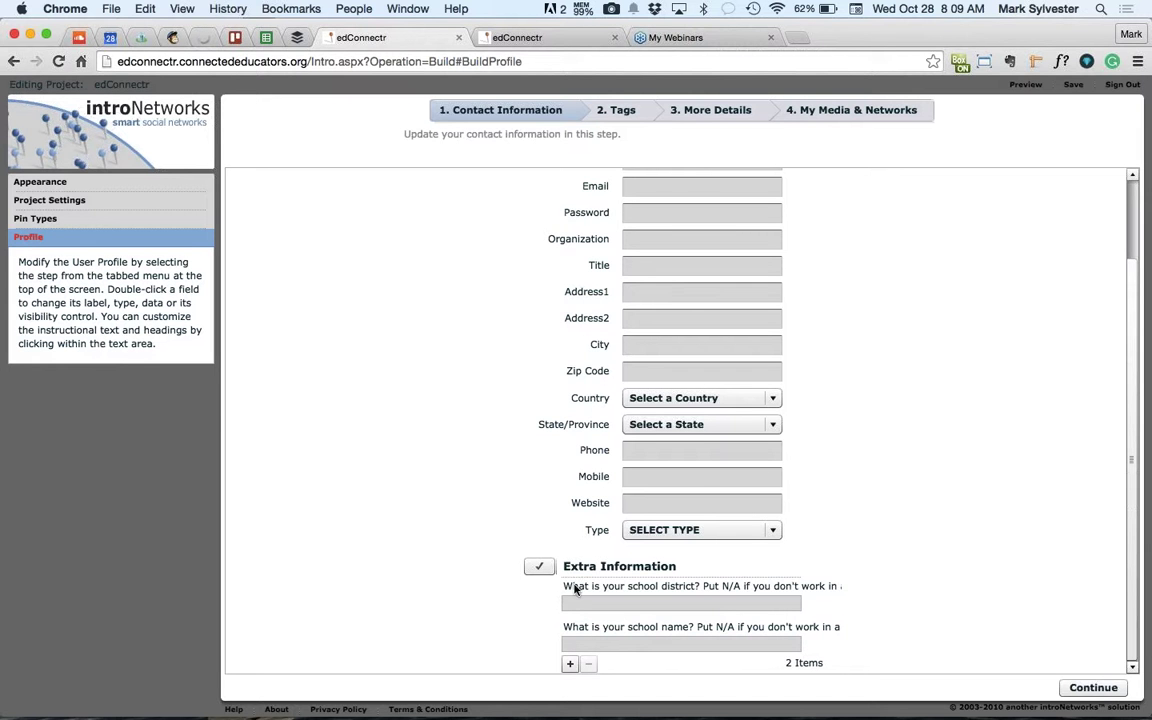
{"action": "left_click", "coordinate": [540, 567]}
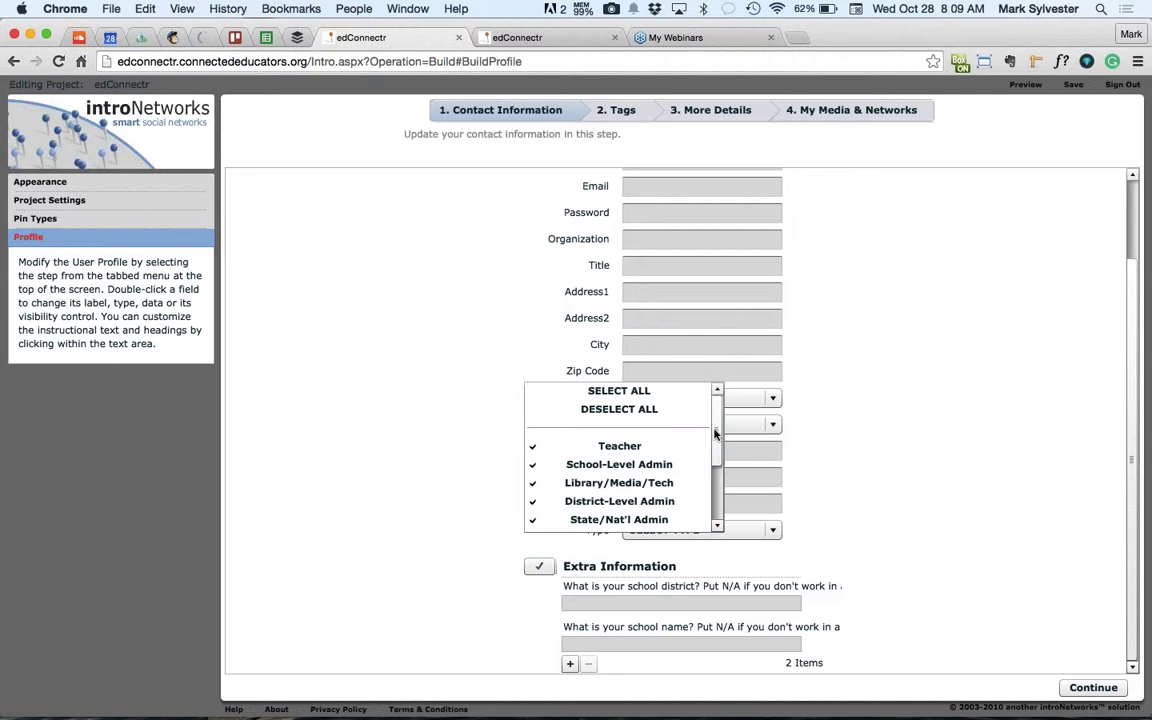
{"action": "left_click_drag", "start_coordinate": [716, 433], "coordinate": [715, 500]}
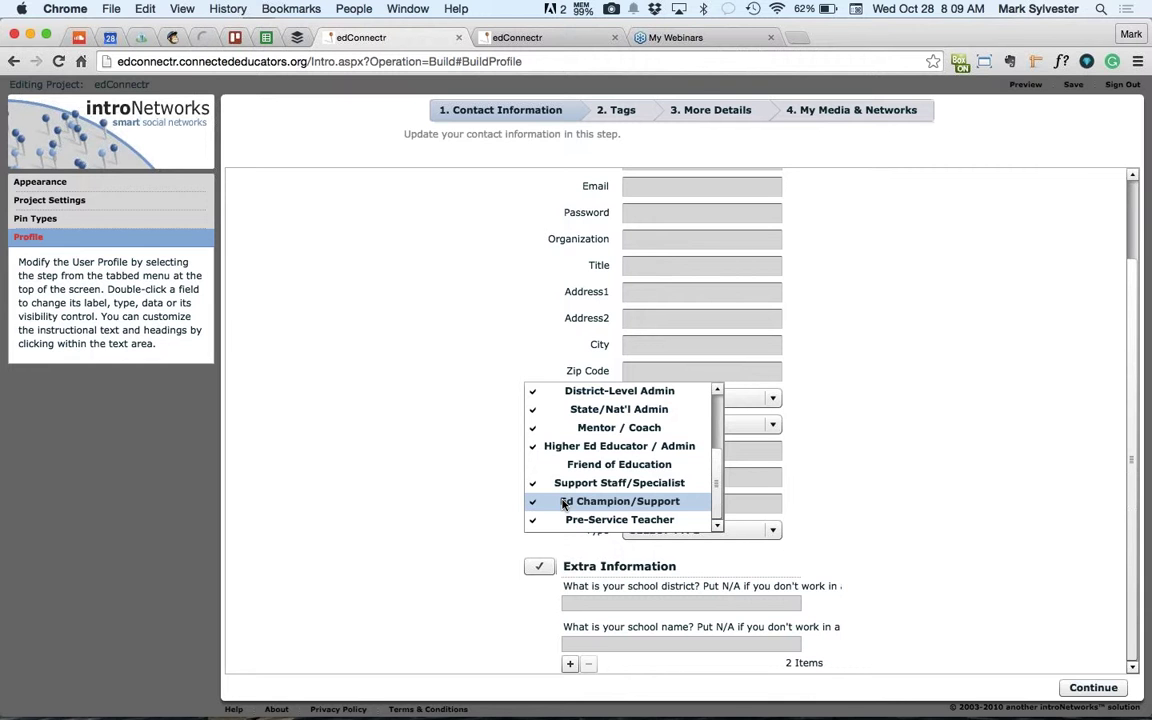
{"action": "left_click", "coordinate": [879, 458]}
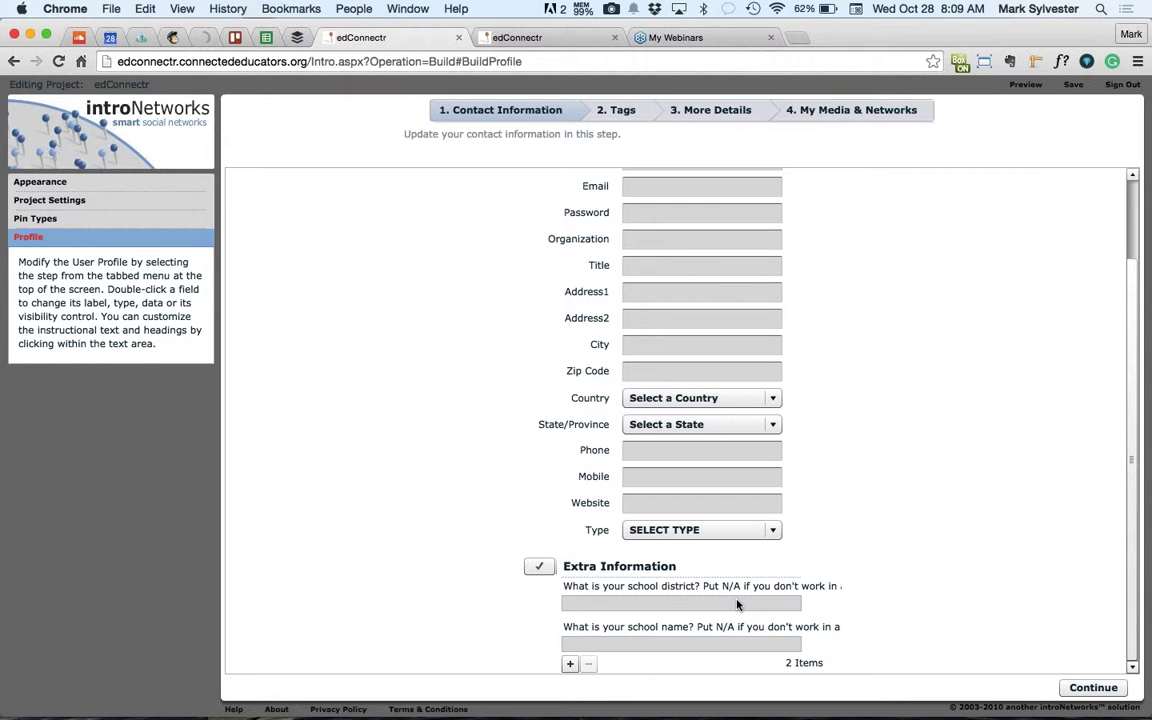
Add a new field to the Extra Information section
{"action": "left_click", "coordinate": [570, 664]}
{"action": "scroll", "coordinate": [458, 607], "scroll_direction": "down", "scroll_amount": 1}
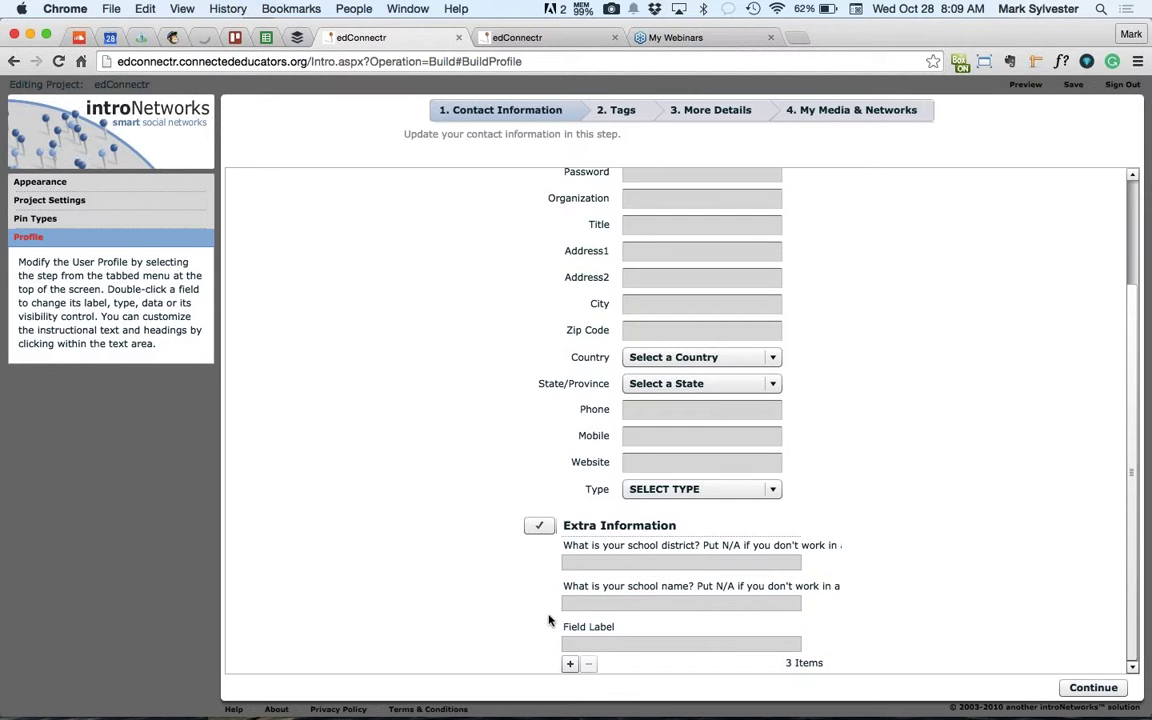
Label the new Extra Information question "What is your home town", with Free Text as its type
{"action": "double_click", "coordinate": [577, 627]}
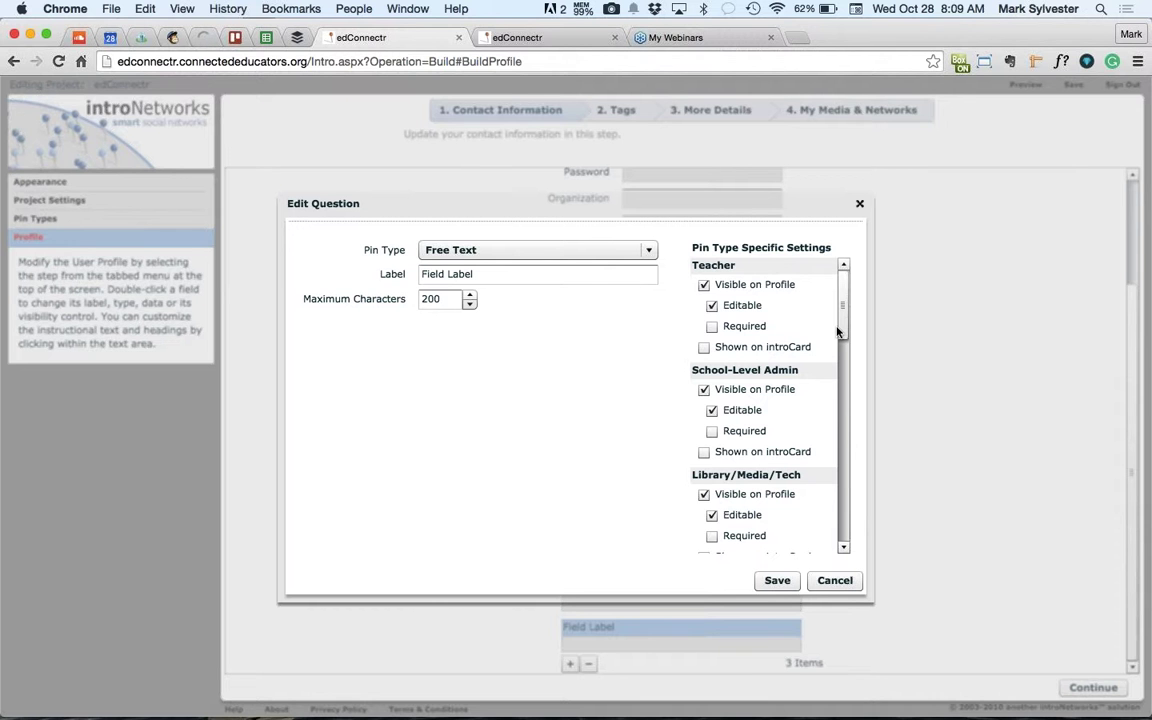
{"action": "left_click", "coordinate": [643, 249]}
{"action": "left_click", "coordinate": [543, 250]}
{"action": "left_click_drag", "start_coordinate": [496, 278], "coordinate": [408, 266]}
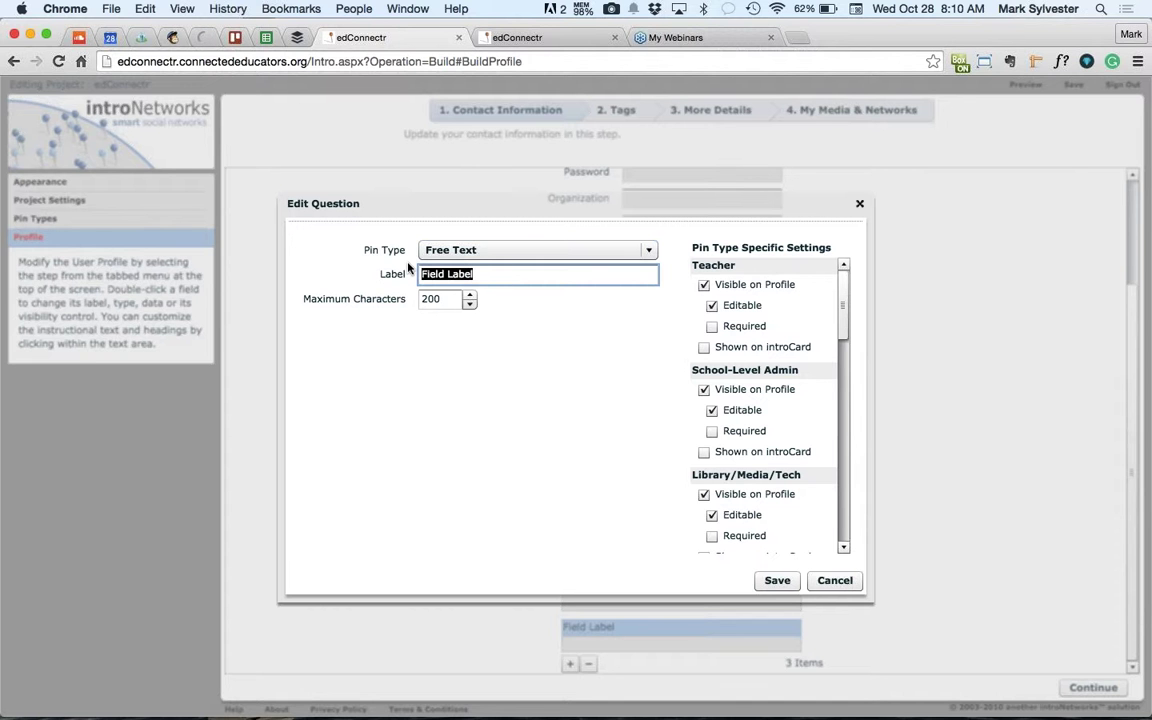
{"action": "type", "text": "What is your home town"}
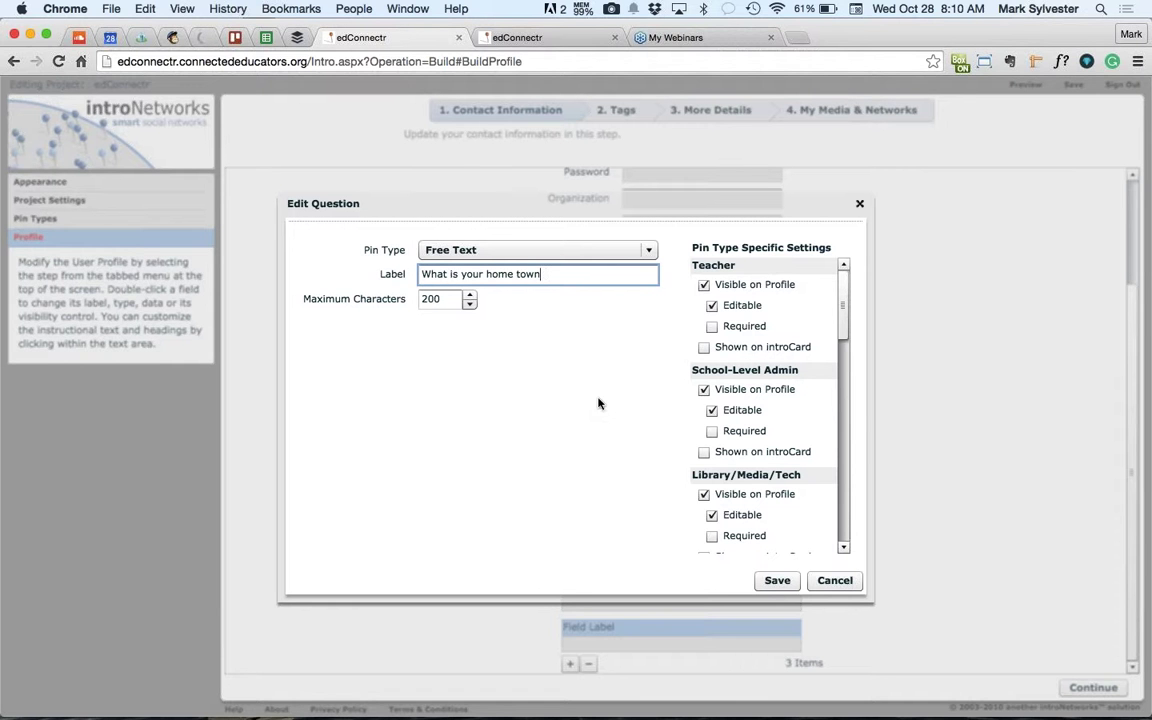
Show the question on the Teacher's introCard, look through the other pin types' settings, and cancel the question edits
{"action": "left_click", "coordinate": [704, 347]}
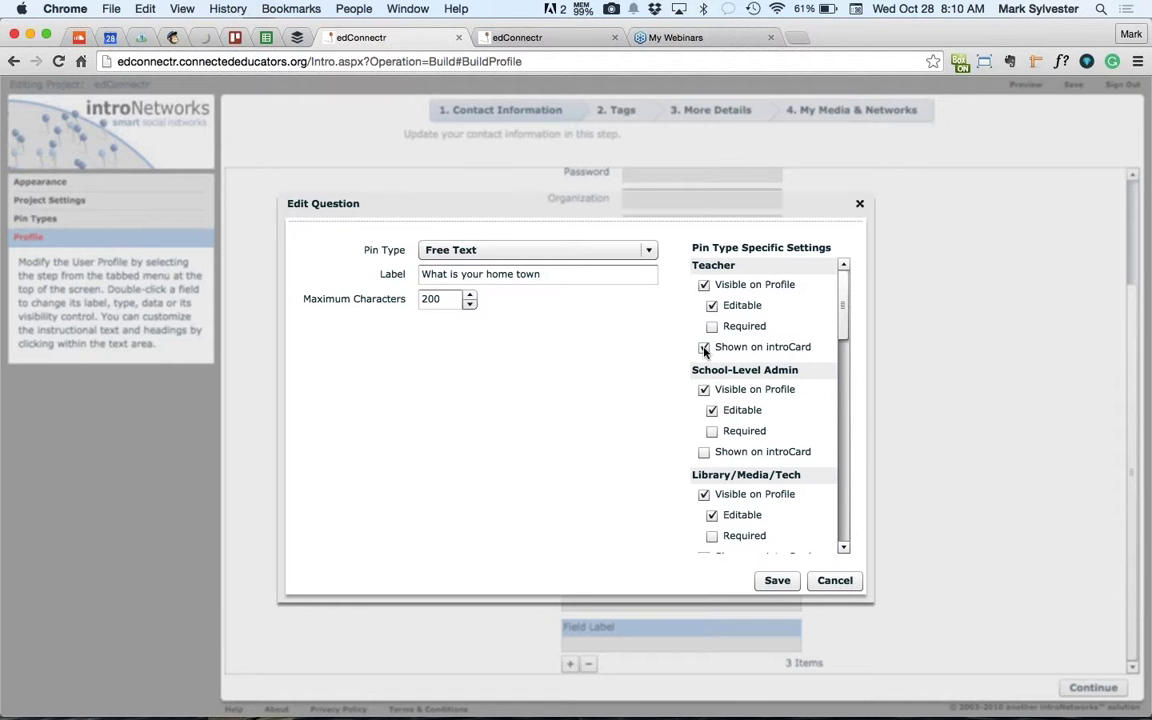
{"action": "left_click", "coordinate": [704, 453]}
{"action": "left_click", "coordinate": [704, 453]}
{"action": "left_click", "coordinate": [843, 342]}
{"action": "left_click_drag", "start_coordinate": [843, 340], "coordinate": [841, 505]}
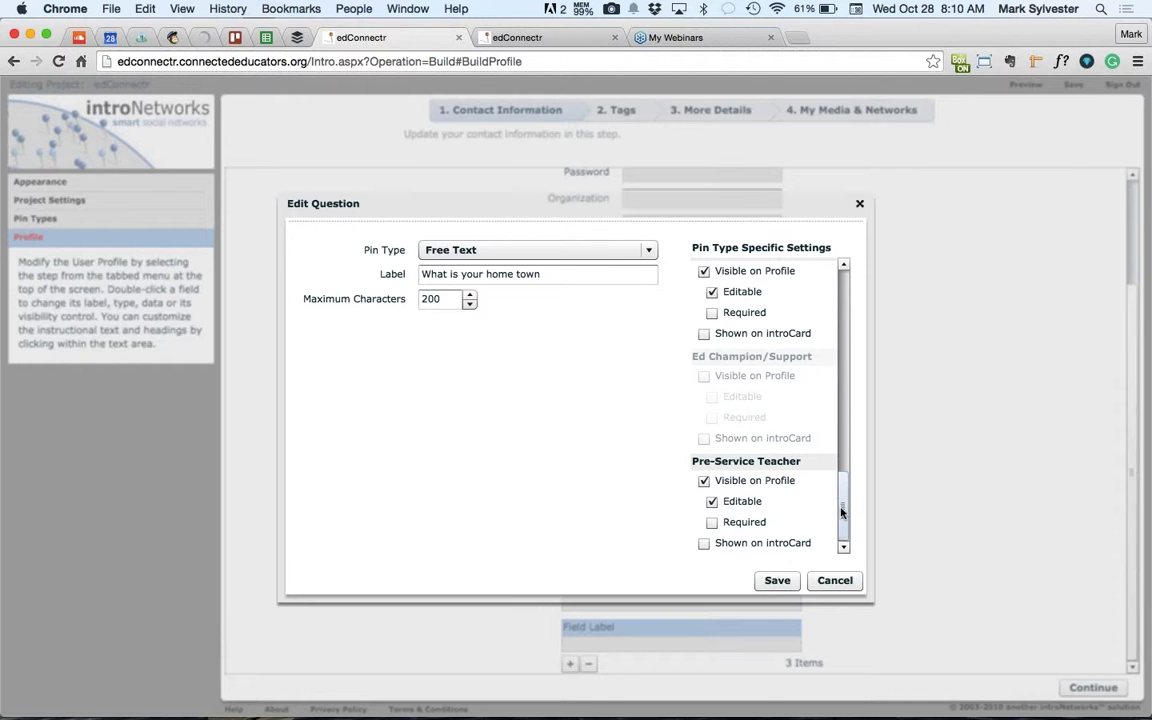
{"action": "left_click", "coordinate": [835, 581]}
Examine the whole "My role / Areas of expertise" word list on the Profile's Tags page
{"action": "scroll", "coordinate": [1136, 310], "scroll_direction": "up", "scroll_amount": 3}
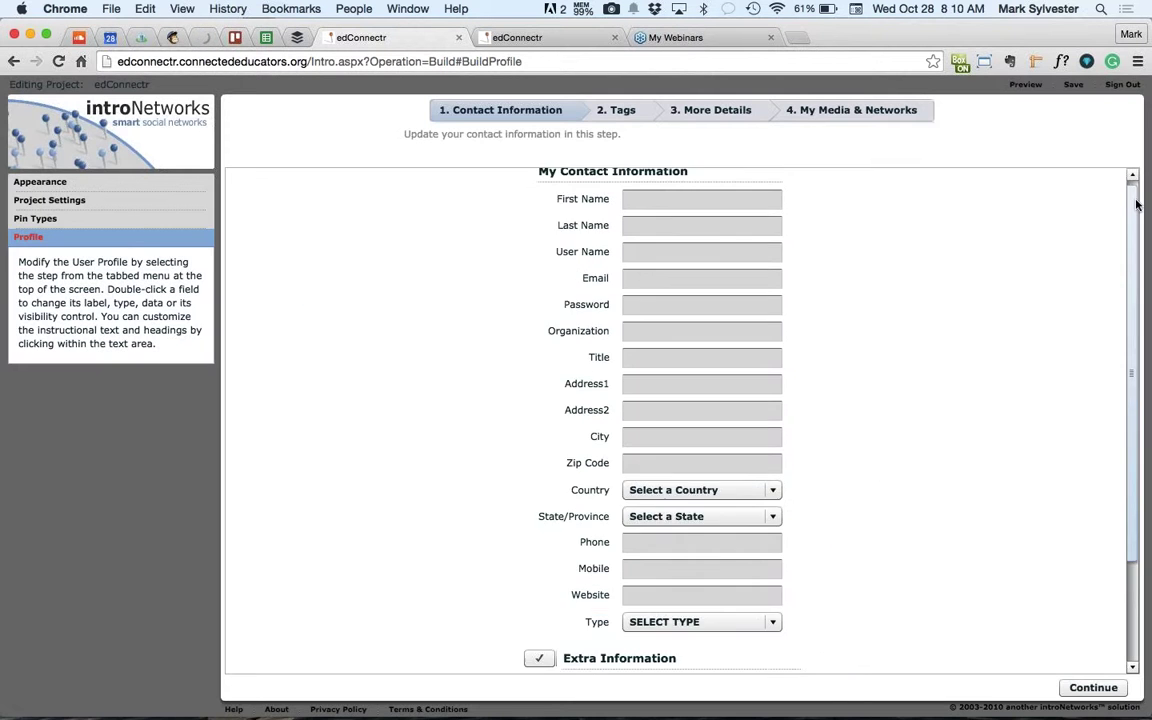
{"action": "left_click", "coordinate": [620, 110]}
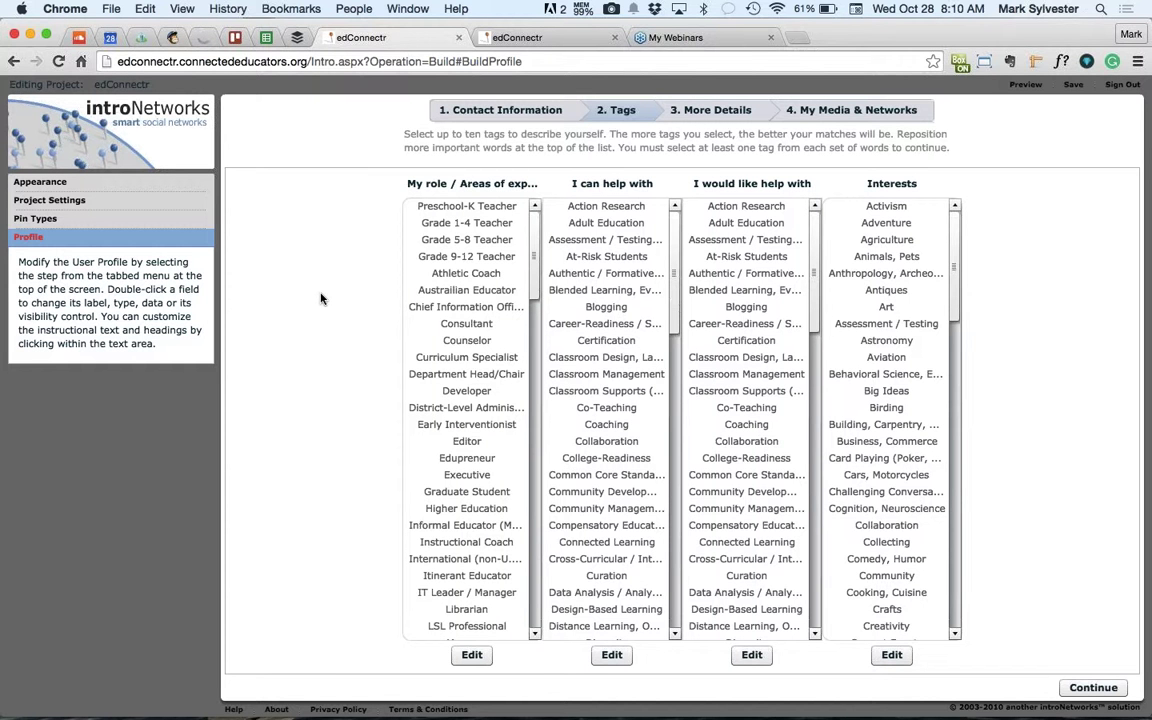
{"action": "scroll", "coordinate": [533, 296], "scroll_direction": "down", "scroll_amount": 3}
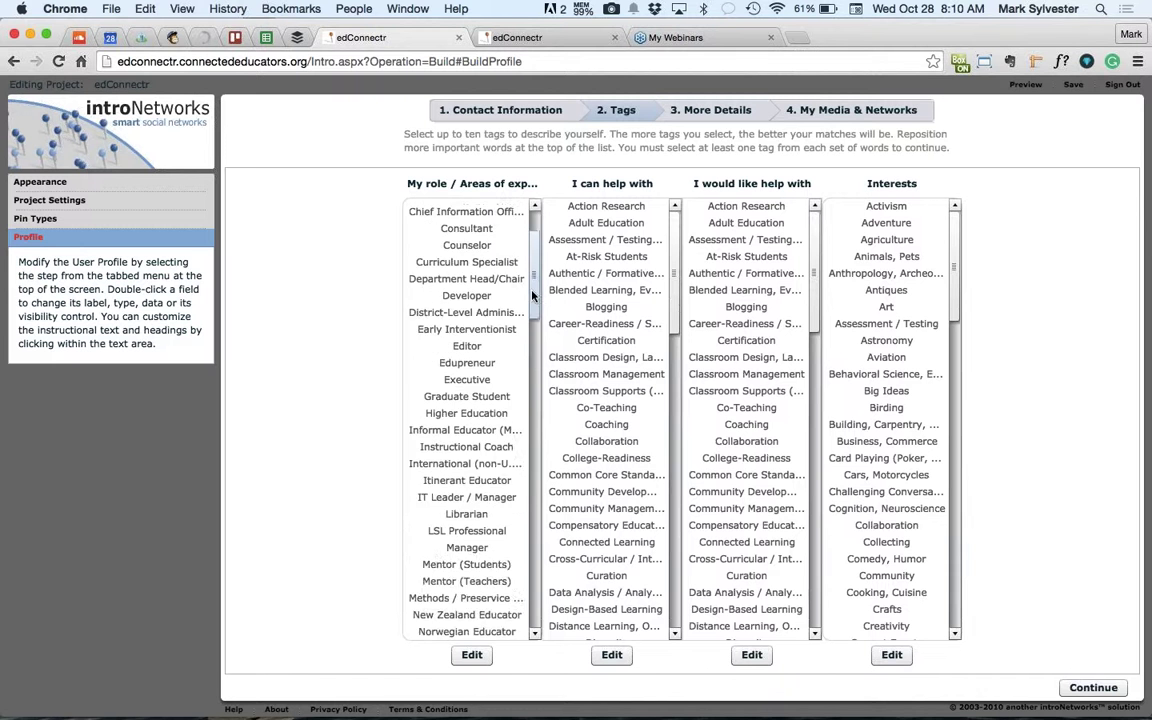
{"action": "left_click_drag", "start_coordinate": [533, 296], "coordinate": [533, 430]}
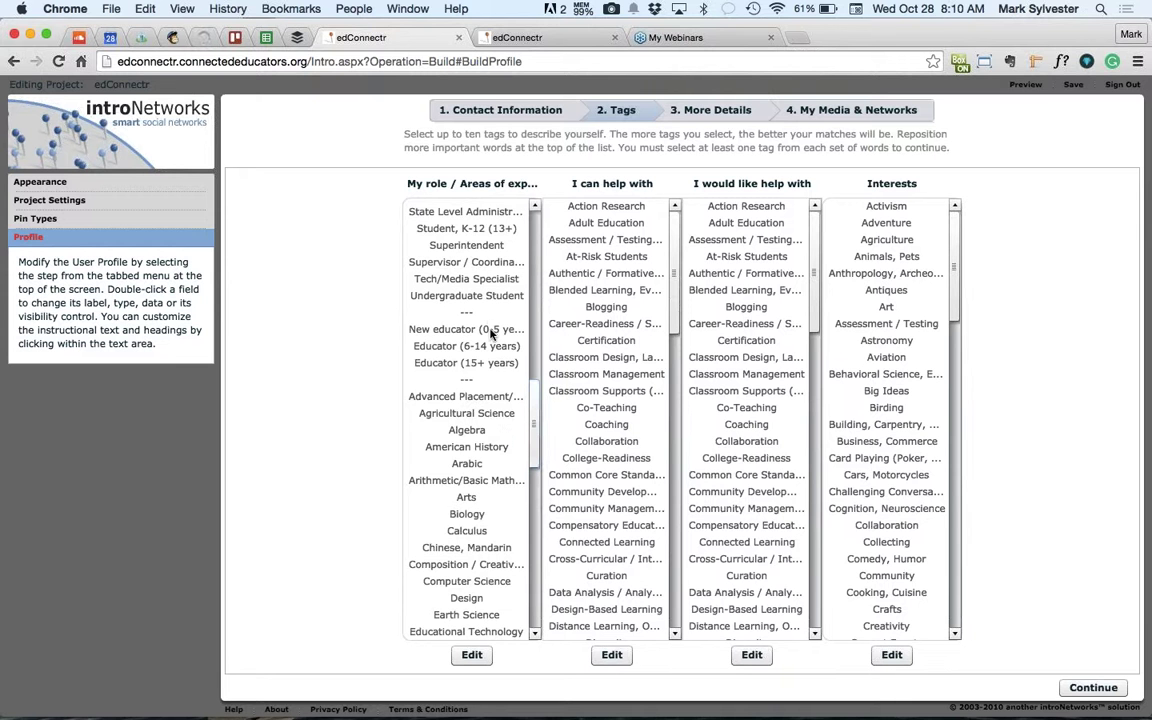
{"action": "left_click_drag", "start_coordinate": [534, 411], "coordinate": [530, 598]}
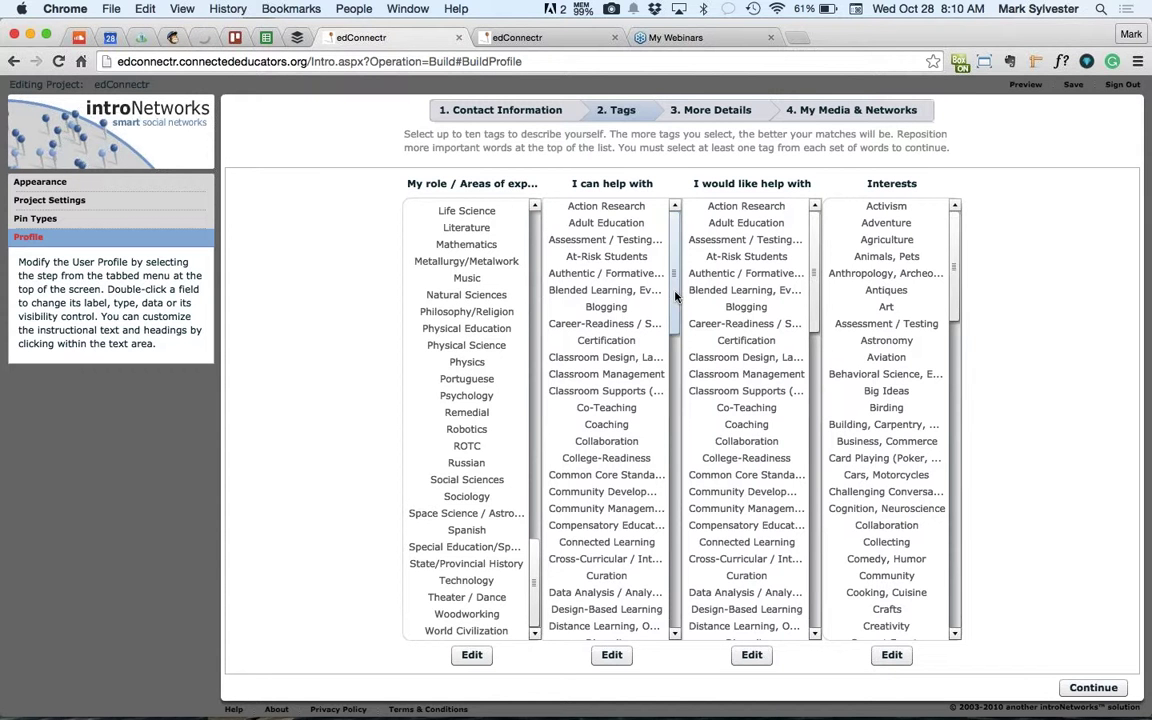
Look through the "I can help with" and "I would like help with" tag lists, and return both to their beginning
{"action": "left_click_drag", "start_coordinate": [676, 290], "coordinate": [672, 604]}
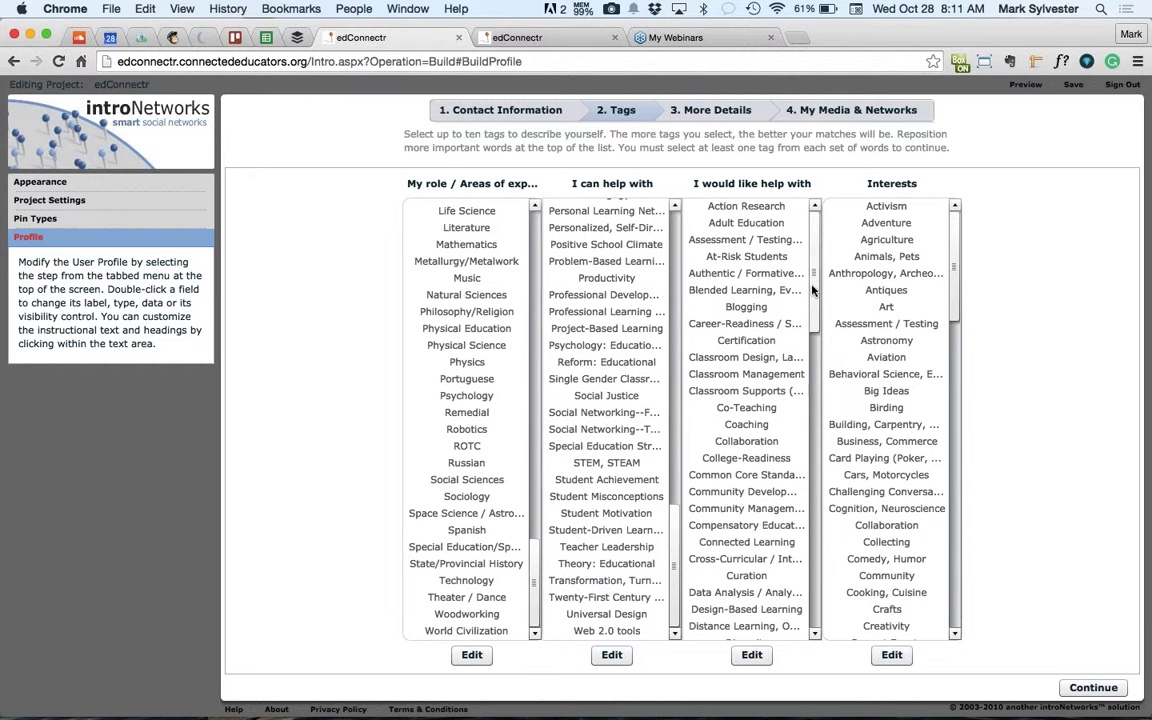
{"action": "left_click_drag", "start_coordinate": [812, 299], "coordinate": [812, 498]}
{"action": "scroll", "coordinate": [802, 568], "scroll_direction": "down", "scroll_amount": 7}
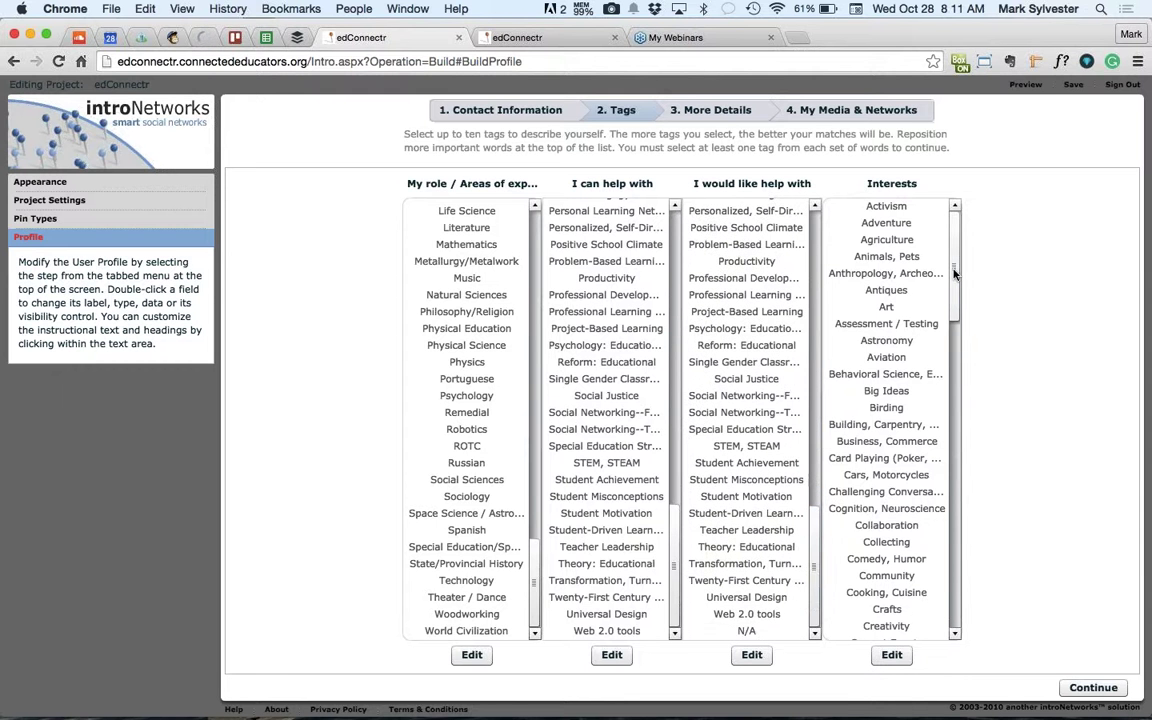
{"action": "mouse_move", "coordinate": [954, 275]}
{"action": "left_mouse_down"}
{"action": "mouse_move", "coordinate": [954, 620]}
{"action": "mouse_move", "coordinate": [950, 170]}
{"action": "left_mouse_up"}
{"action": "left_click_drag", "start_coordinate": [812, 531], "coordinate": [818, 204]}
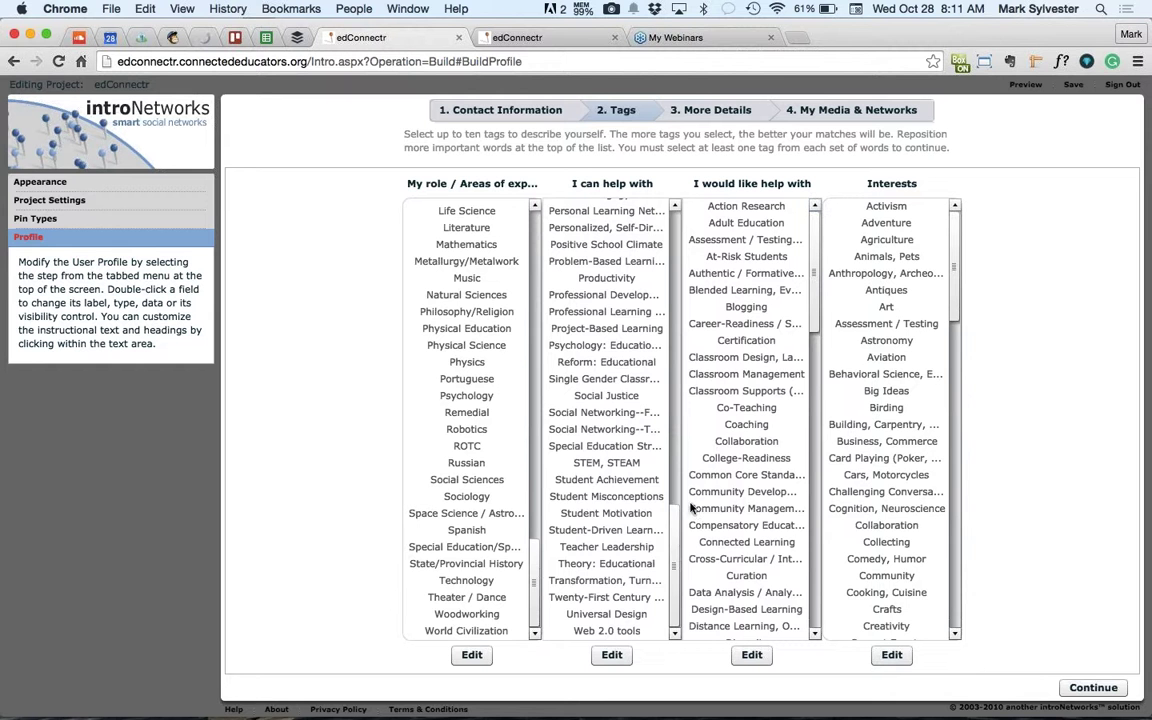
{"action": "scroll", "coordinate": [679, 405], "scroll_direction": "up", "scroll_amount": 20}
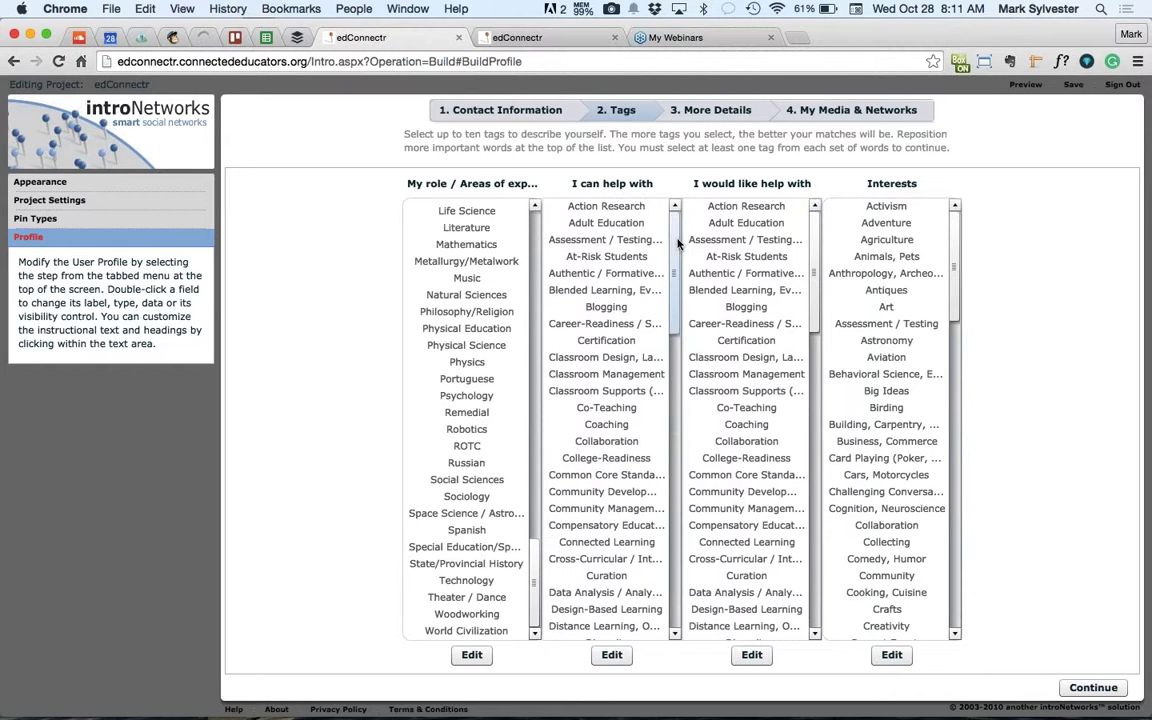
{"action": "scroll", "coordinate": [500, 390], "scroll_direction": "up", "scroll_amount": 20}
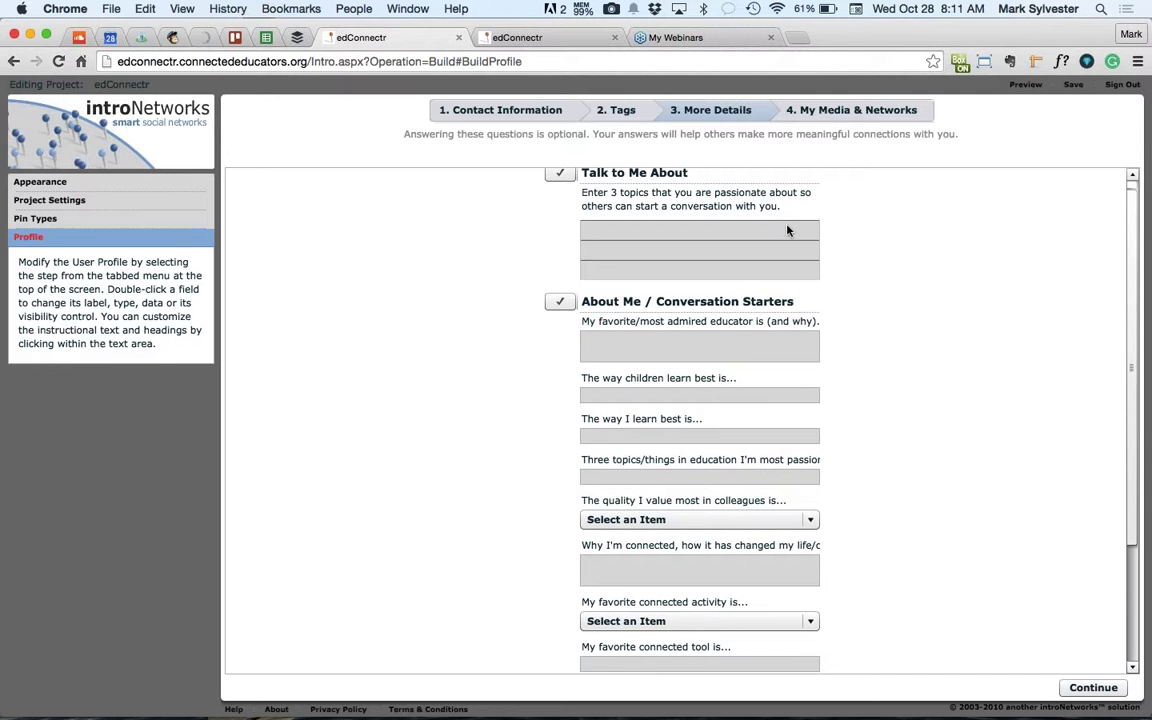
Look through the More Details questions, and check the settings of "My favorite/most admired educator is (and why)" without changing them
{"action": "scroll", "coordinate": [787, 231], "scroll_direction": "down", "scroll_amount": 1}
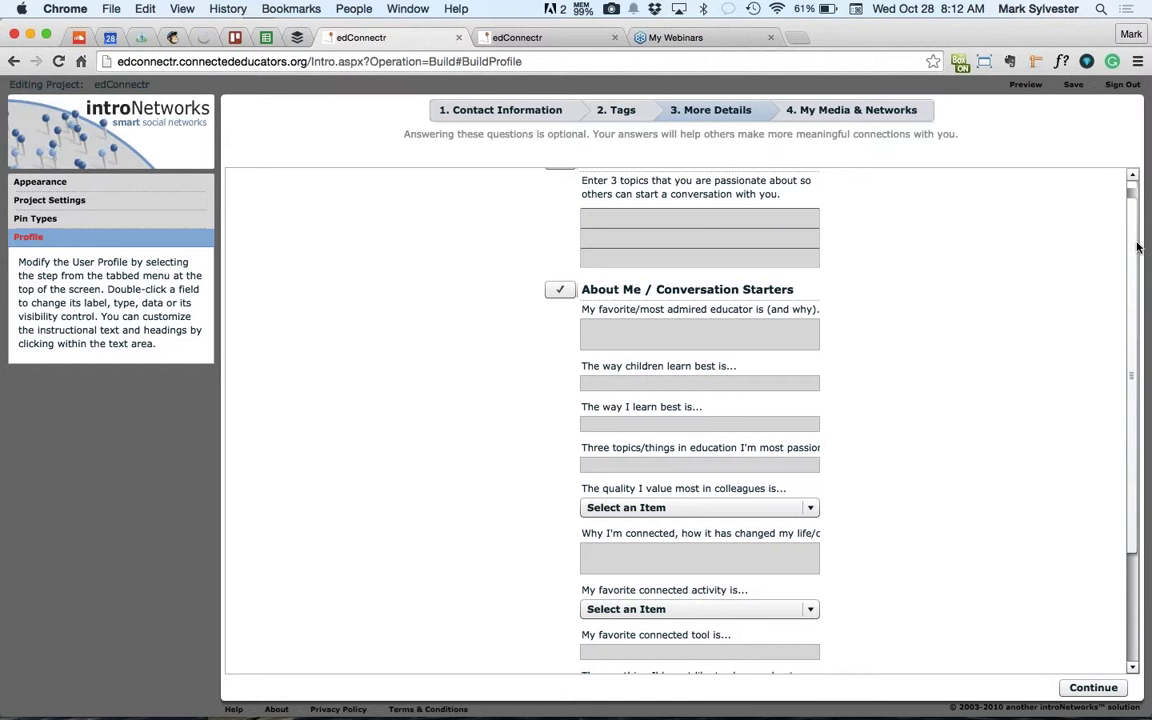
{"action": "scroll", "coordinate": [1139, 303], "scroll_direction": "down", "scroll_amount": 3}
{"action": "scroll", "coordinate": [1139, 303], "scroll_direction": "down", "scroll_amount": 3}
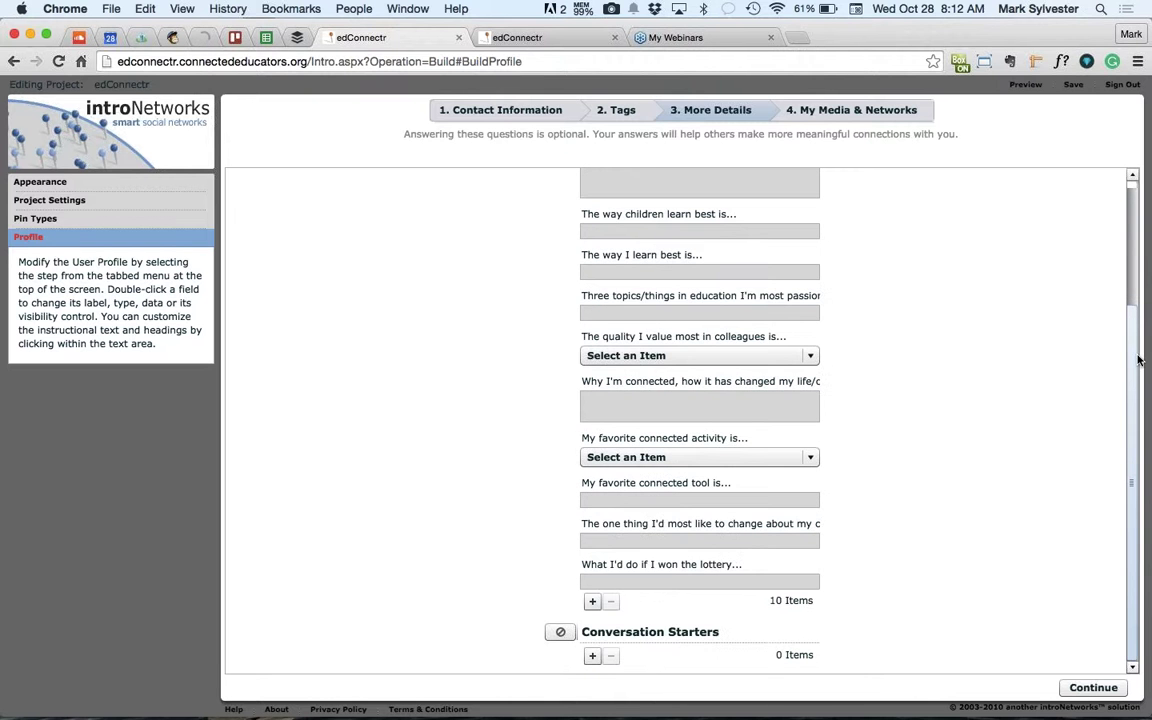
{"action": "scroll", "coordinate": [1139, 330], "scroll_direction": "up", "scroll_amount": 4}
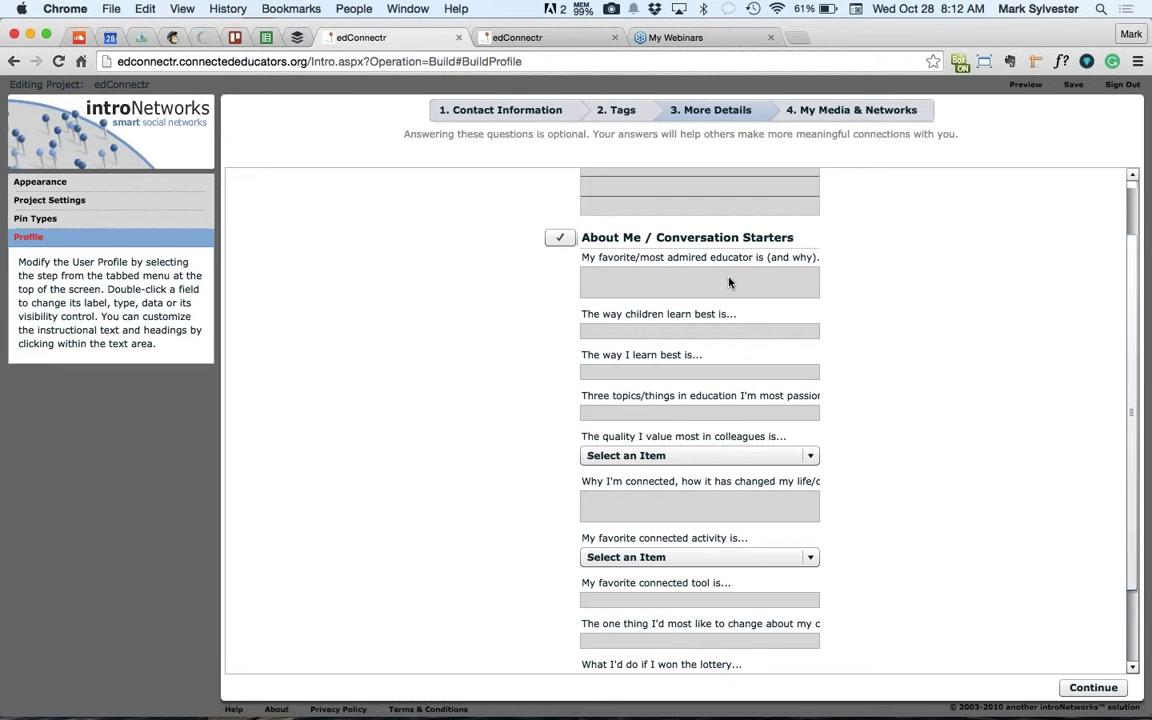
{"action": "double_click", "coordinate": [729, 283]}
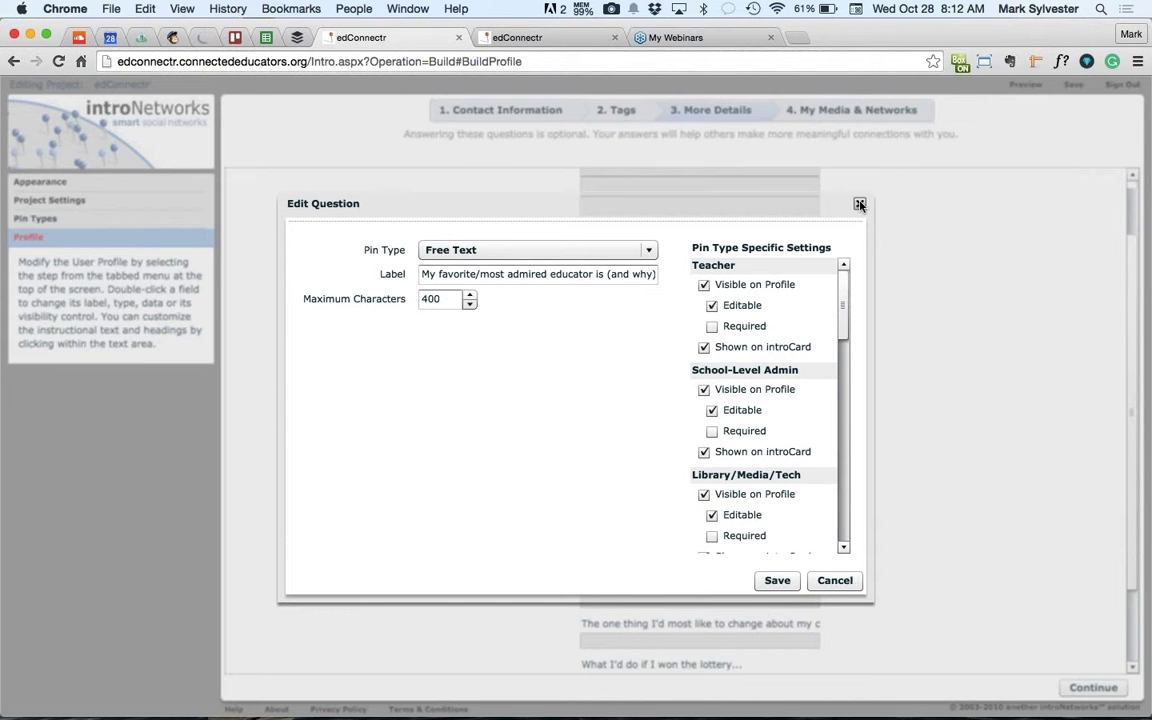
{"action": "left_click", "coordinate": [859, 203]}
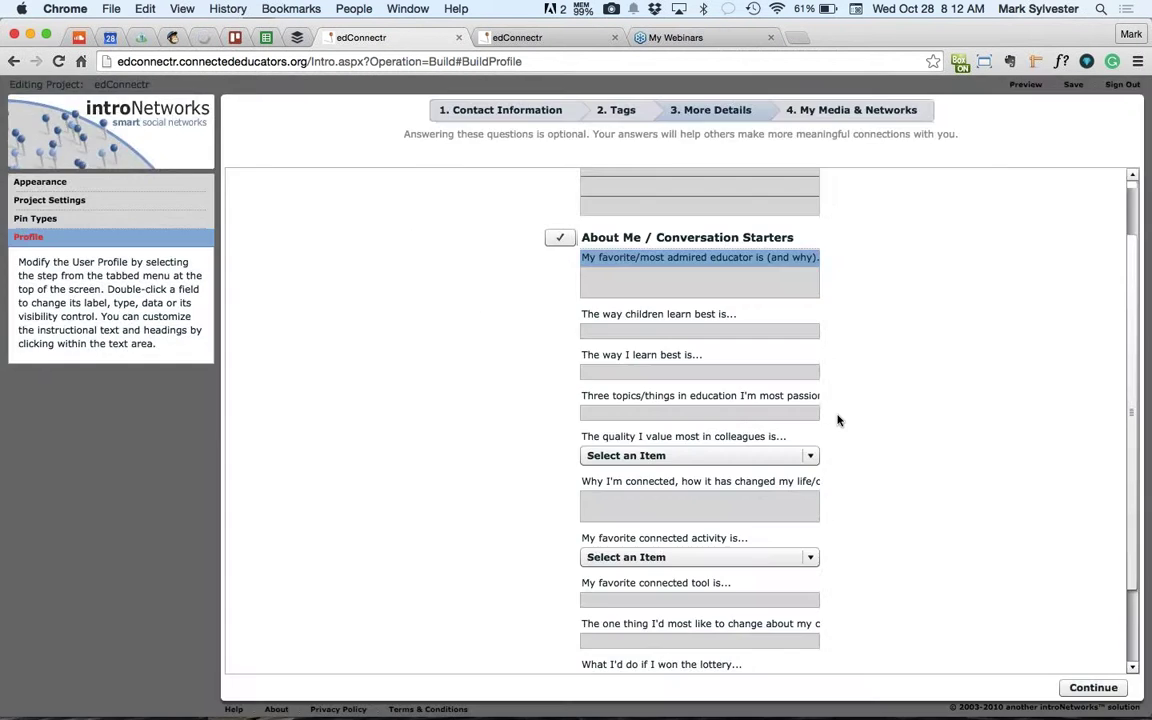
Open the pulldown question "The quality I value most in colleagues is..." and examine its full list of answers
{"action": "left_click", "coordinate": [735, 441]}
{"action": "double_click", "coordinate": [735, 441]}
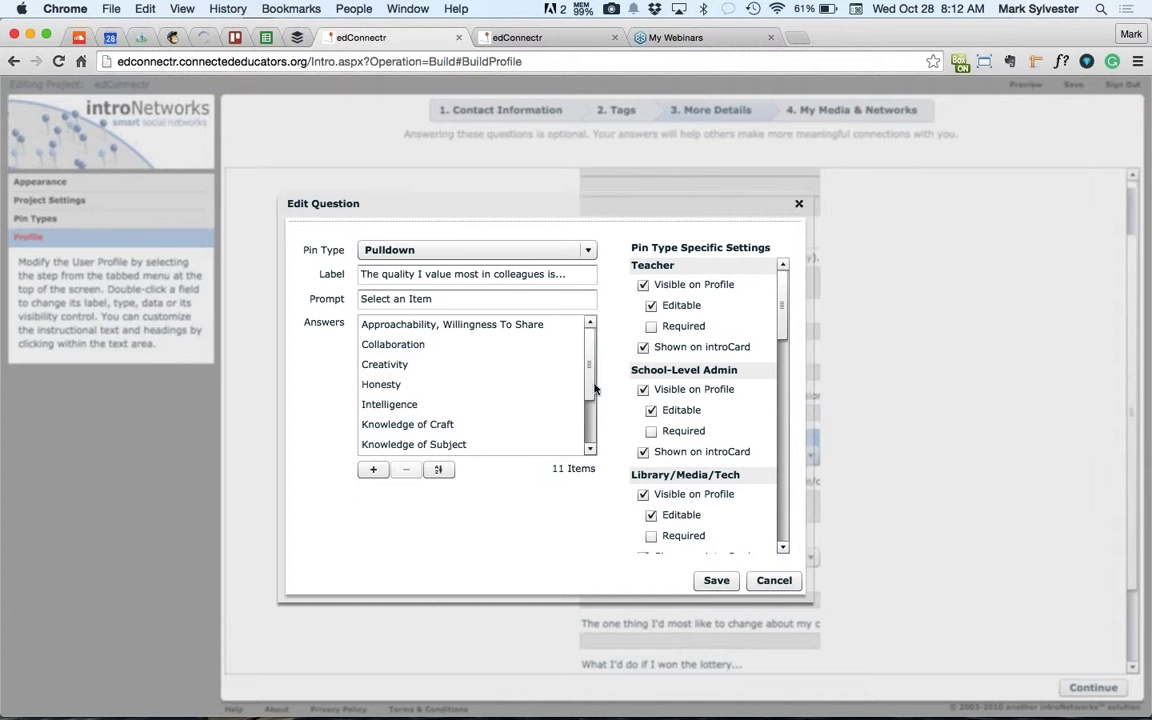
{"action": "mouse_move", "coordinate": [587, 367]}
{"action": "left_mouse_down"}
{"action": "mouse_move", "coordinate": [589, 407]}
{"action": "mouse_move", "coordinate": [593, 338]}
{"action": "mouse_move", "coordinate": [593, 384]}
{"action": "left_mouse_up"}
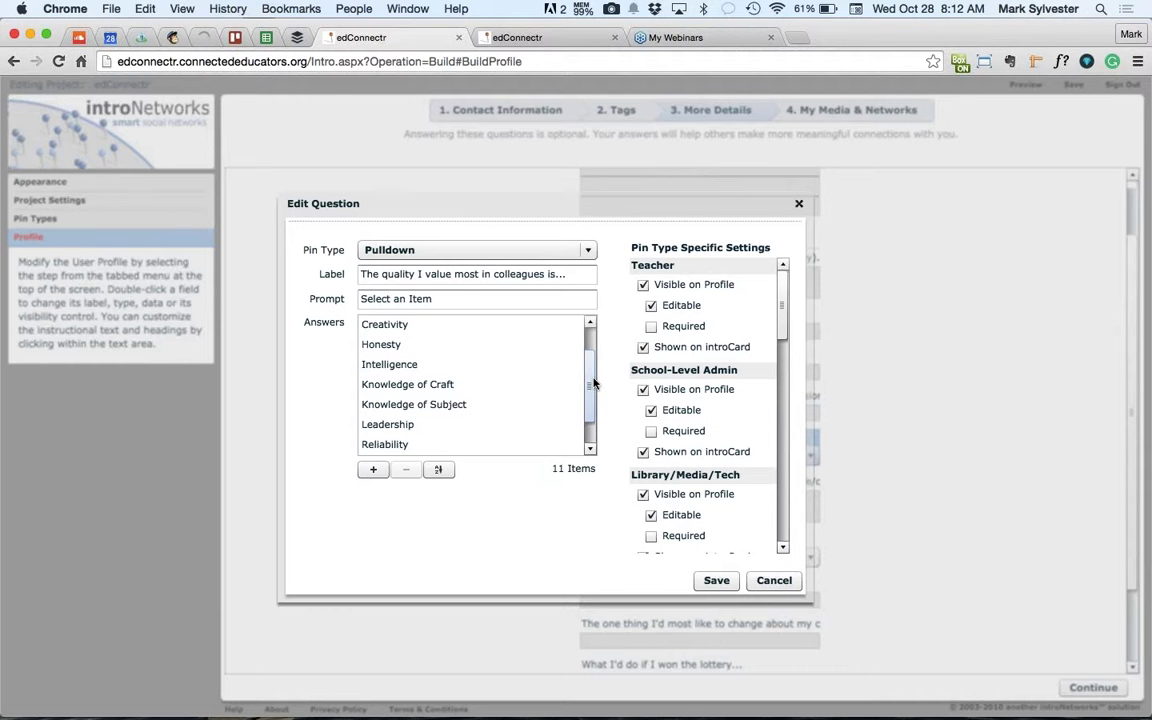
{"action": "left_click_drag", "start_coordinate": [593, 384], "coordinate": [593, 411]}
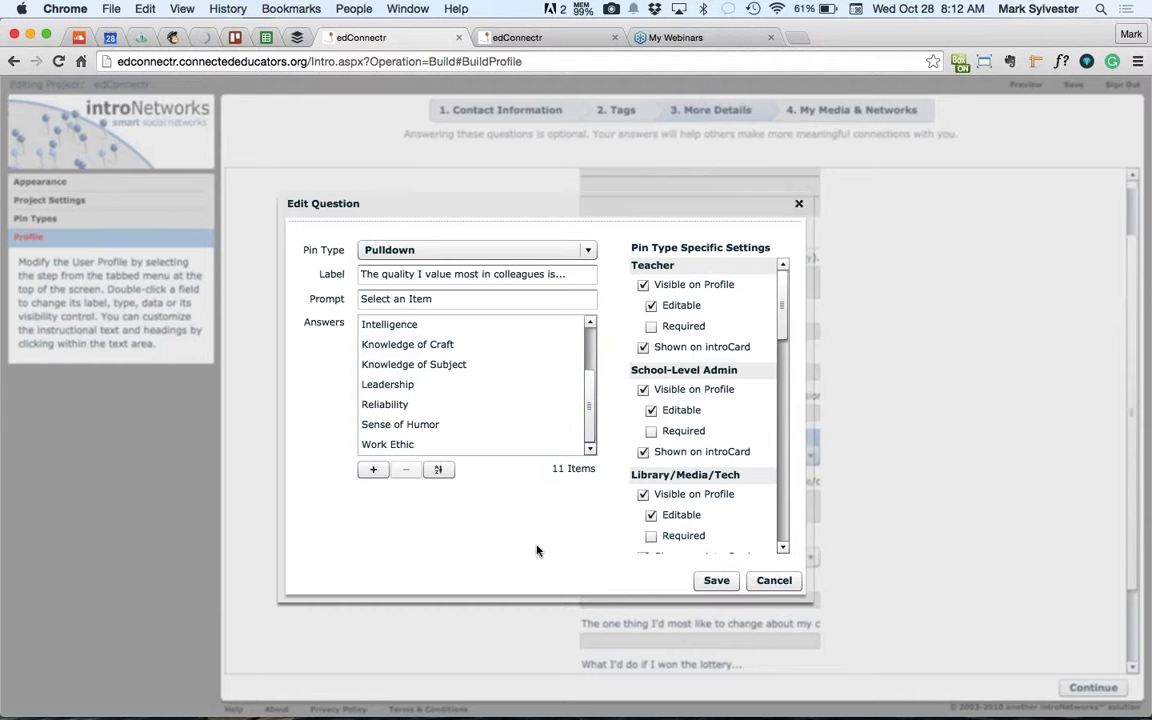
Close the colleague-quality question without saving, and look through the headings and instructions on the Profile's My Media & Networks page
{"action": "left_click", "coordinate": [772, 582]}
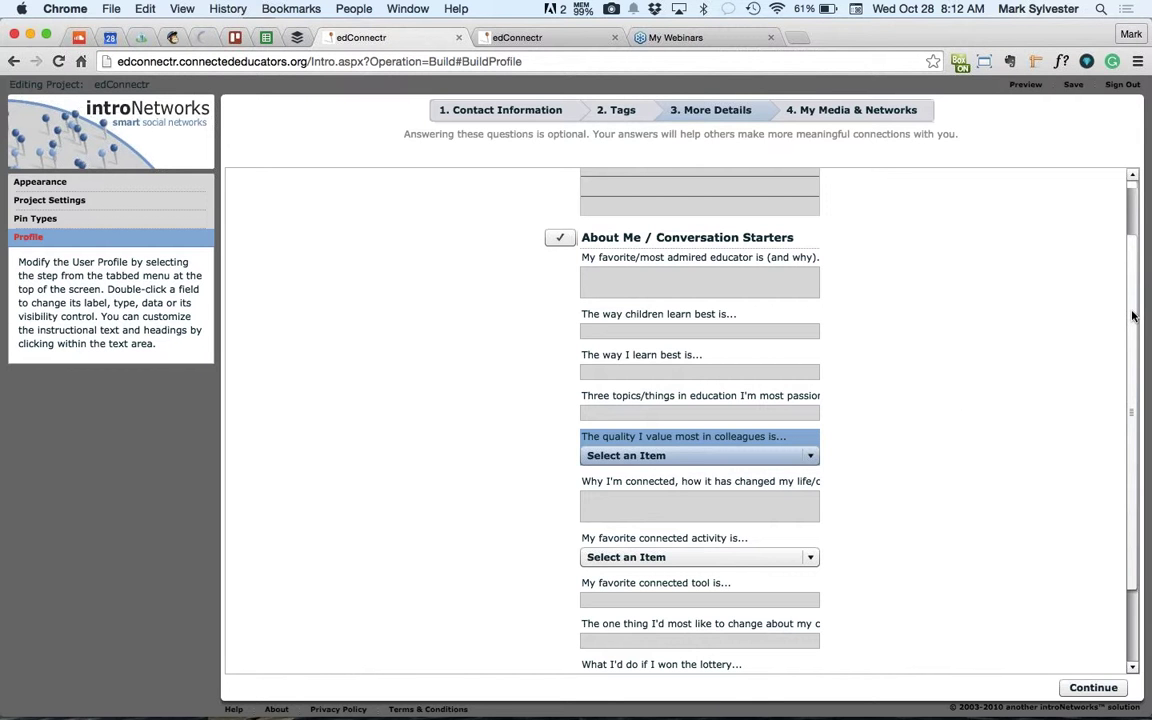
{"action": "left_click", "coordinate": [853, 107]}
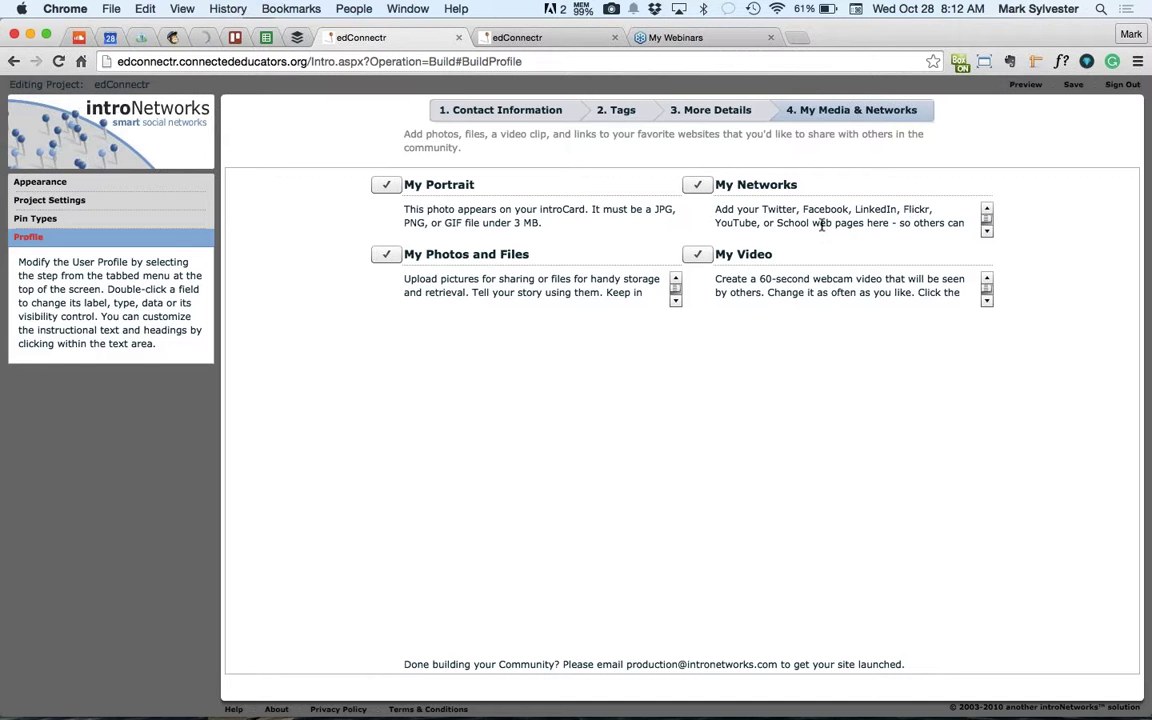
{"action": "left_click", "coordinate": [987, 232]}
{"action": "left_click", "coordinate": [988, 208]}
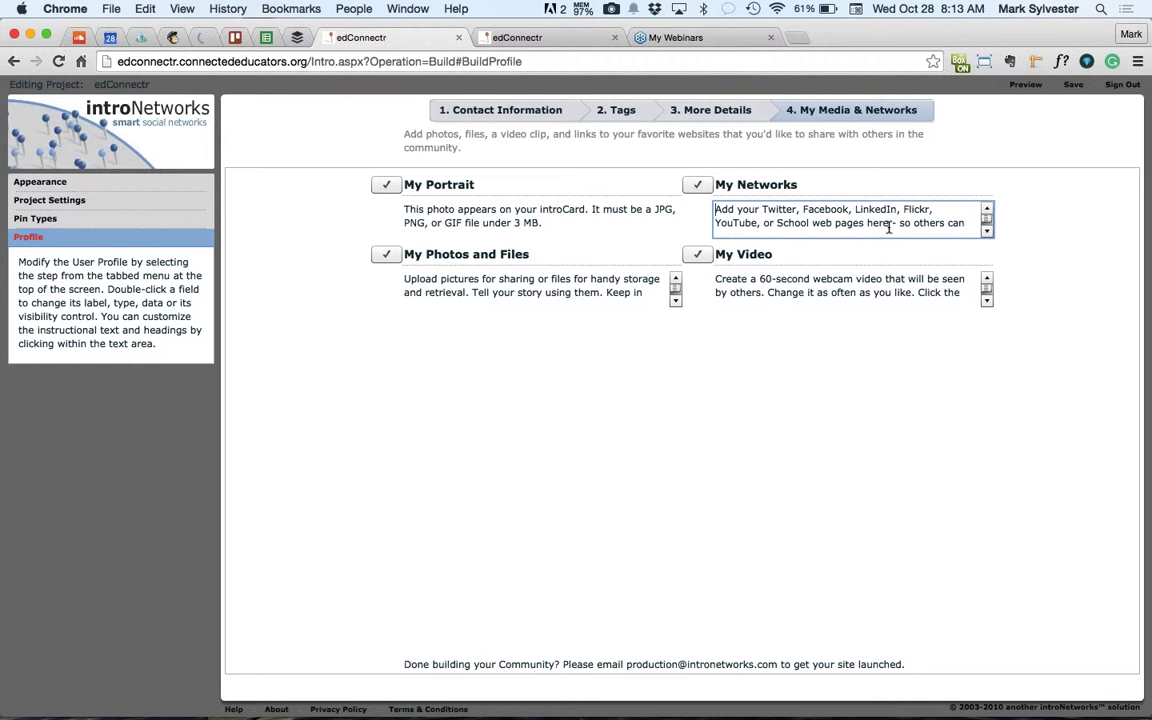
{"action": "left_click", "coordinate": [747, 174]}
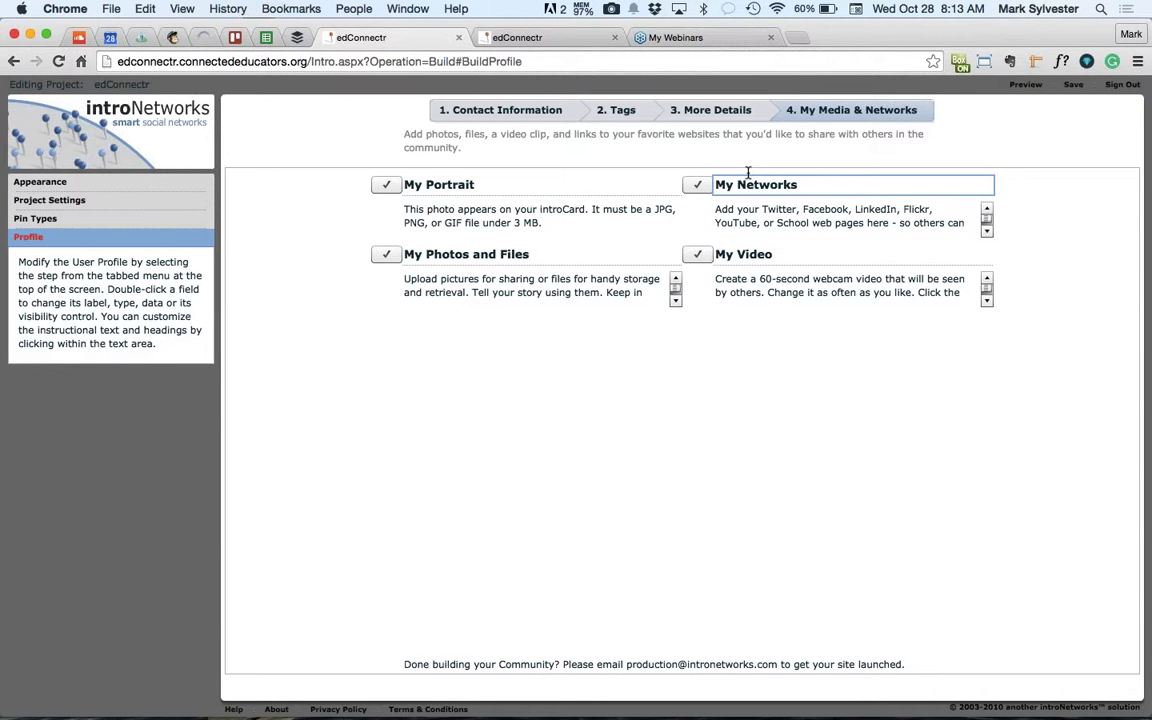
{"action": "left_click", "coordinate": [476, 254]}
{"action": "left_click", "coordinate": [474, 254]}
{"action": "left_click", "coordinate": [467, 185]}
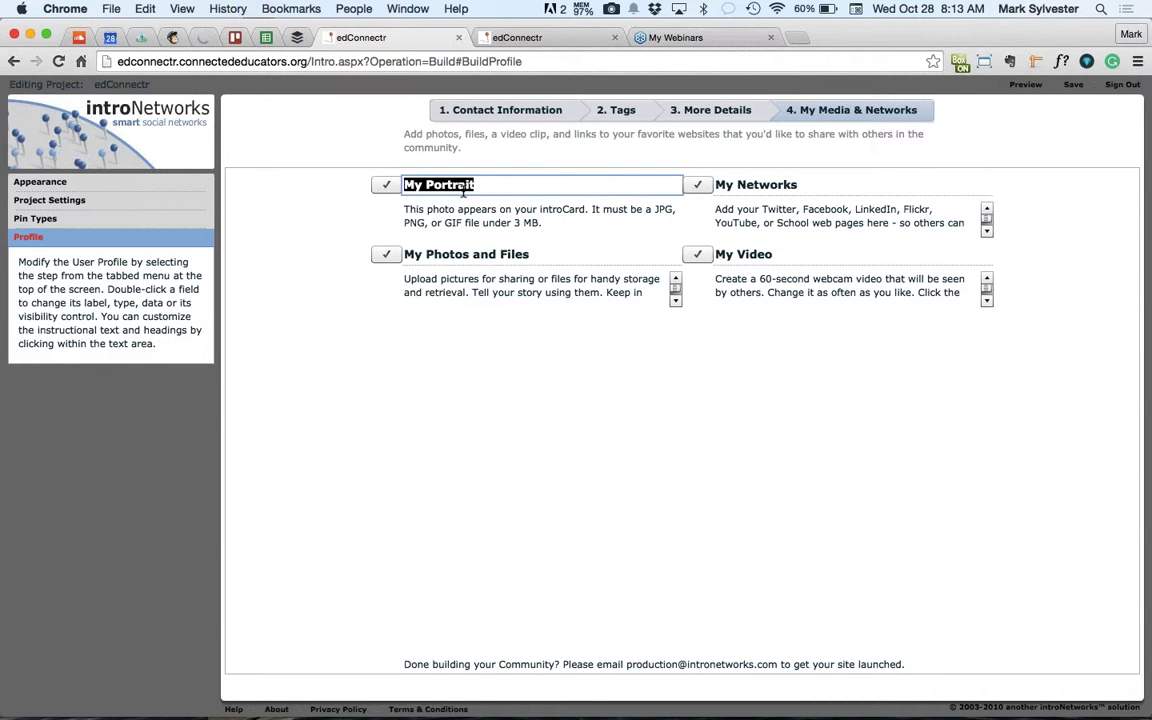
{"action": "left_click", "coordinate": [467, 185]}
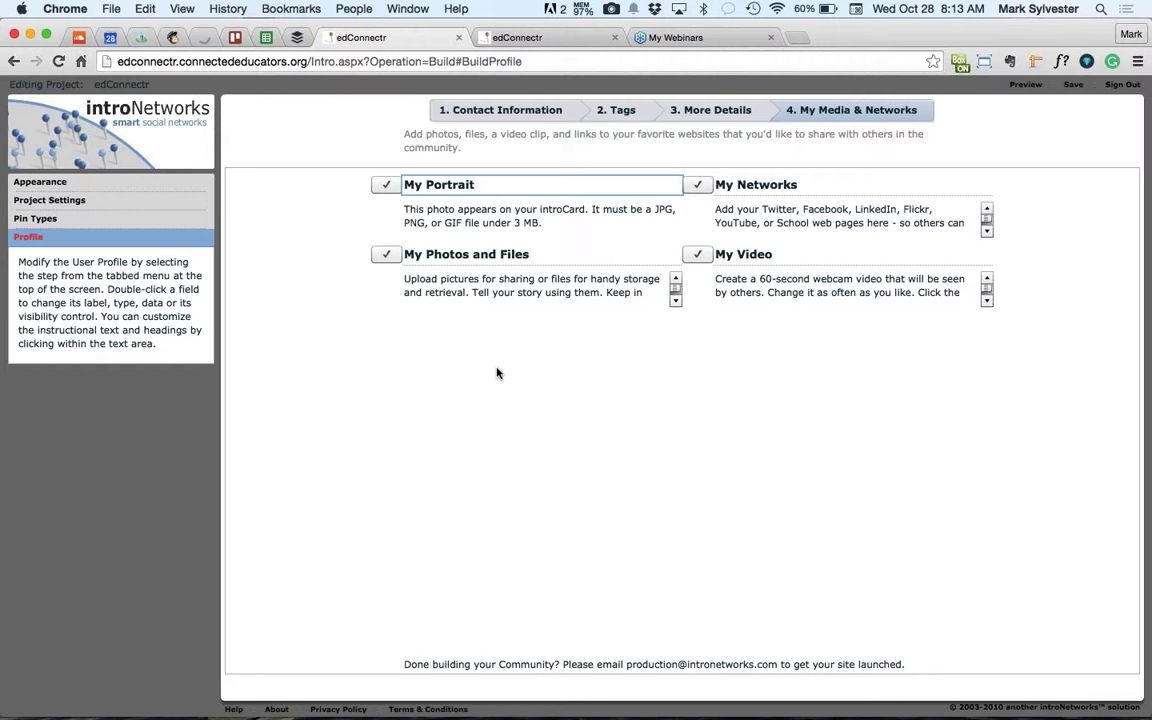
Read through the community's editable About text, and close it without changes
{"action": "left_click", "coordinate": [276, 709]}
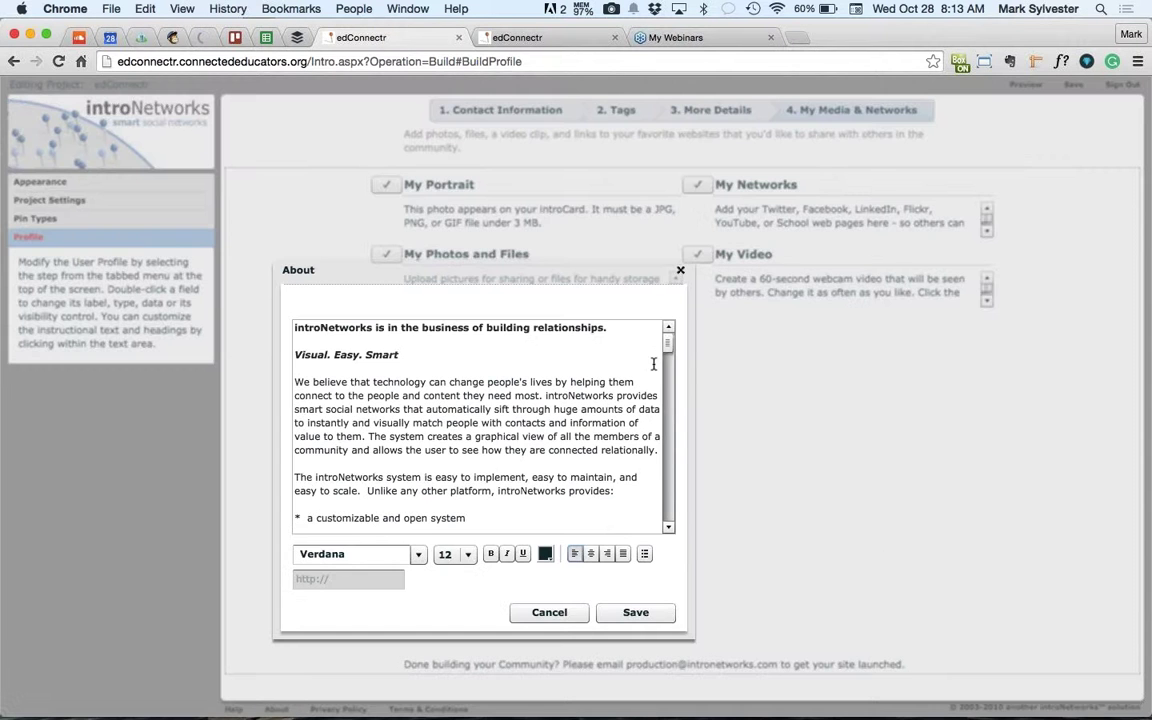
{"action": "left_click_drag", "start_coordinate": [668, 343], "coordinate": [669, 470]}
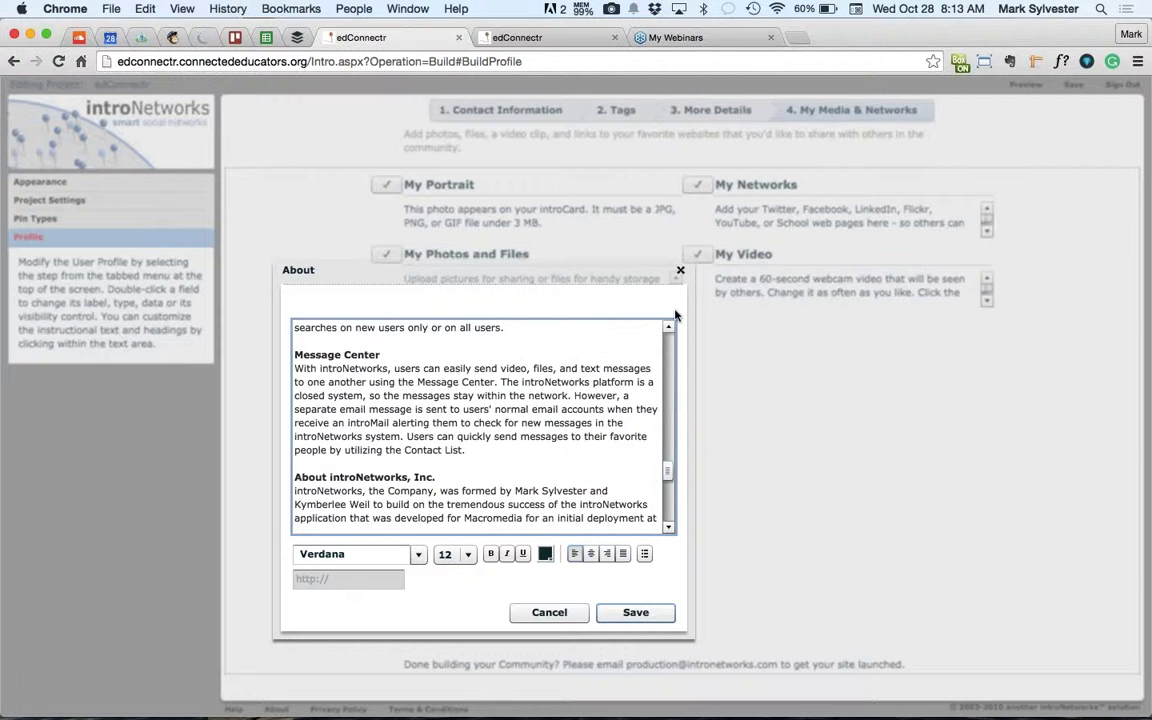
{"action": "left_click", "coordinate": [680, 273]}
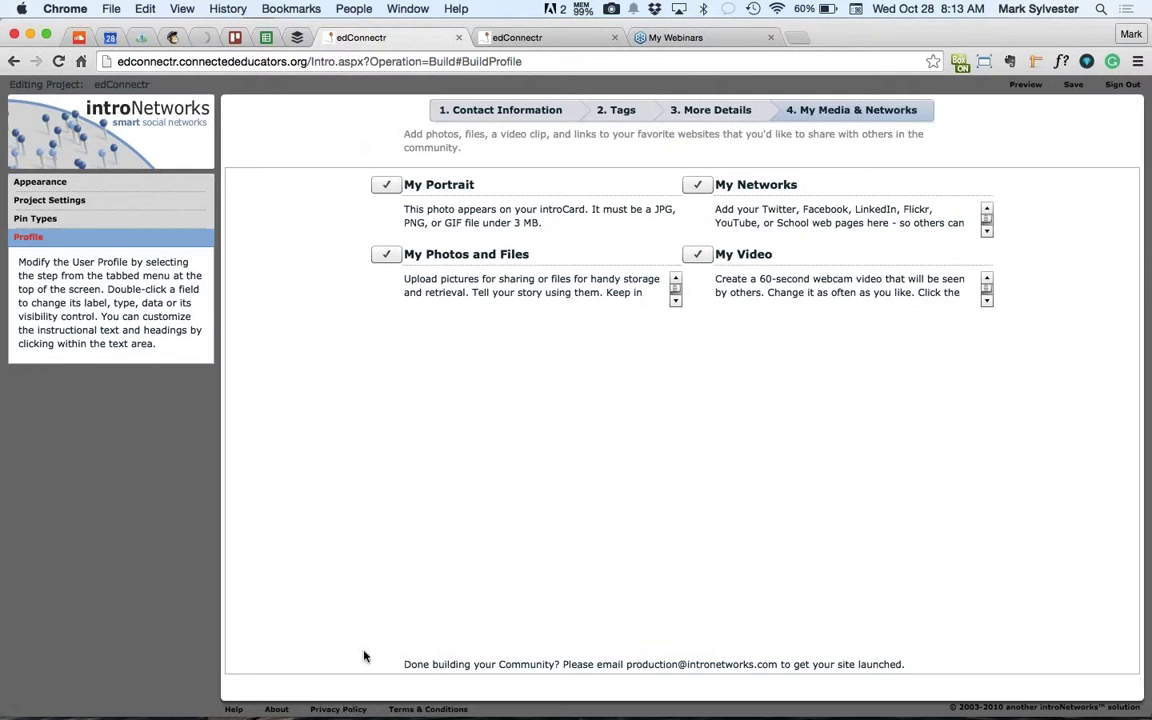
Look through the community's editable Privacy Policy and Terms & Conditions texts, leaving both unchanged
{"action": "left_click", "coordinate": [330, 709]}
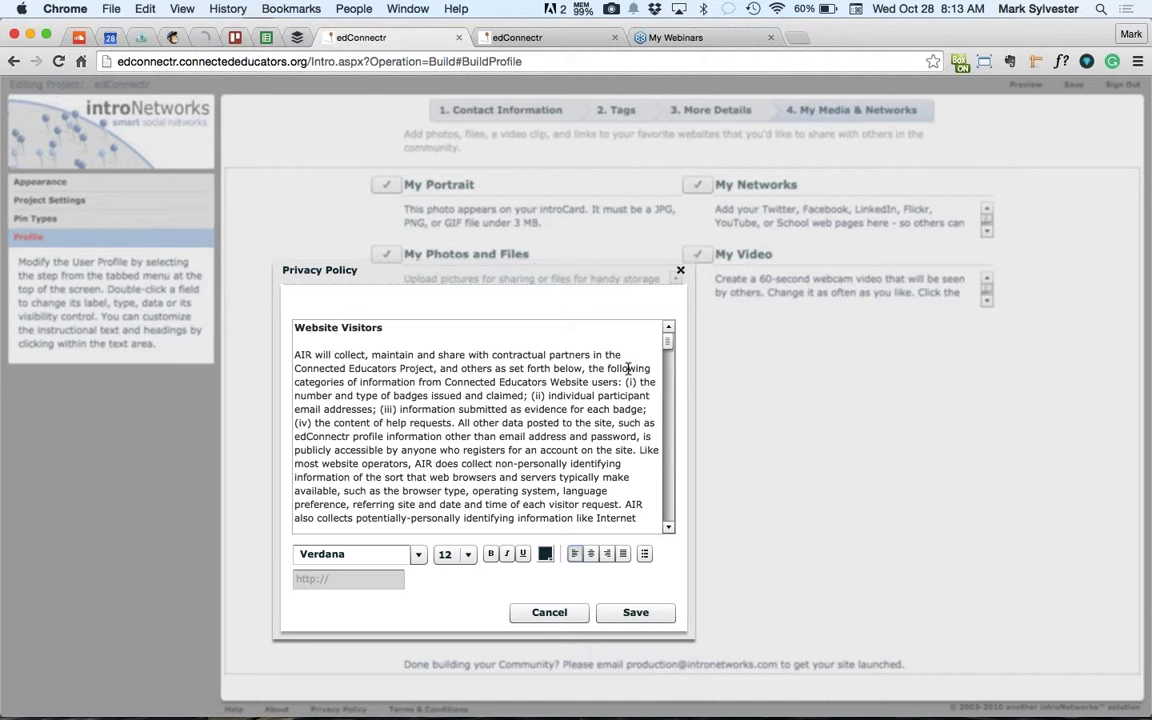
{"action": "scroll", "coordinate": [667, 368], "scroll_direction": "down", "scroll_amount": 5}
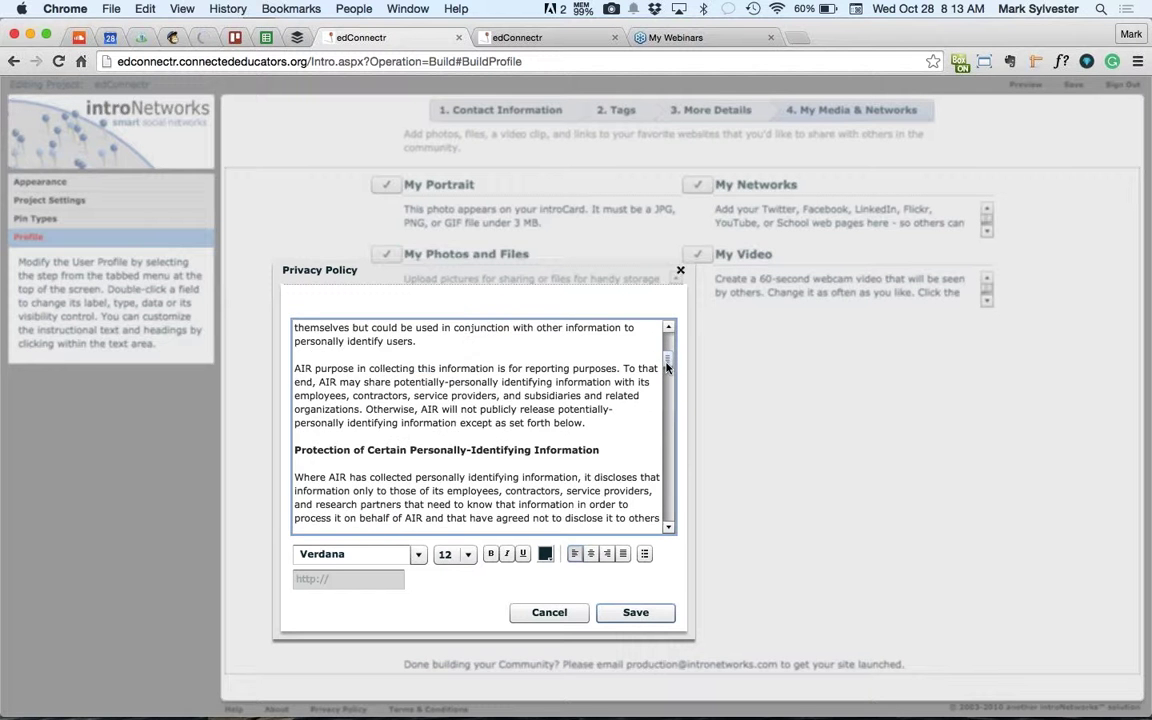
{"action": "left_click_drag", "start_coordinate": [667, 368], "coordinate": [610, 305]}
{"action": "left_click", "coordinate": [680, 270]}
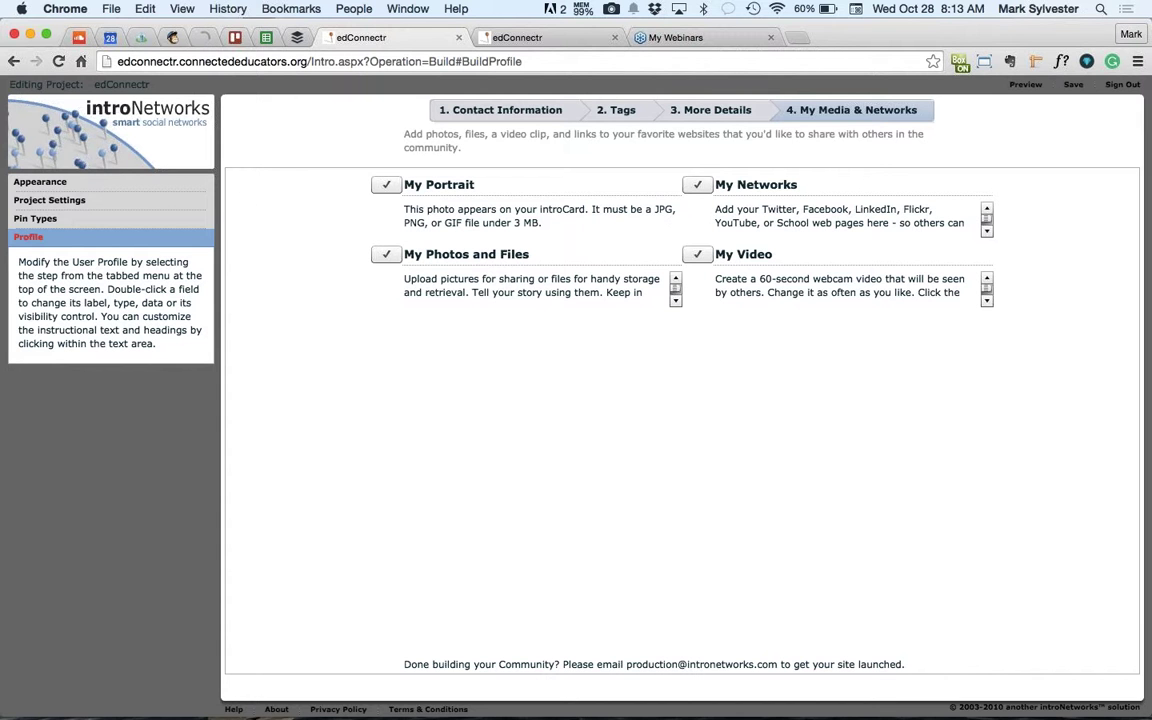
{"action": "left_click", "coordinate": [433, 708]}
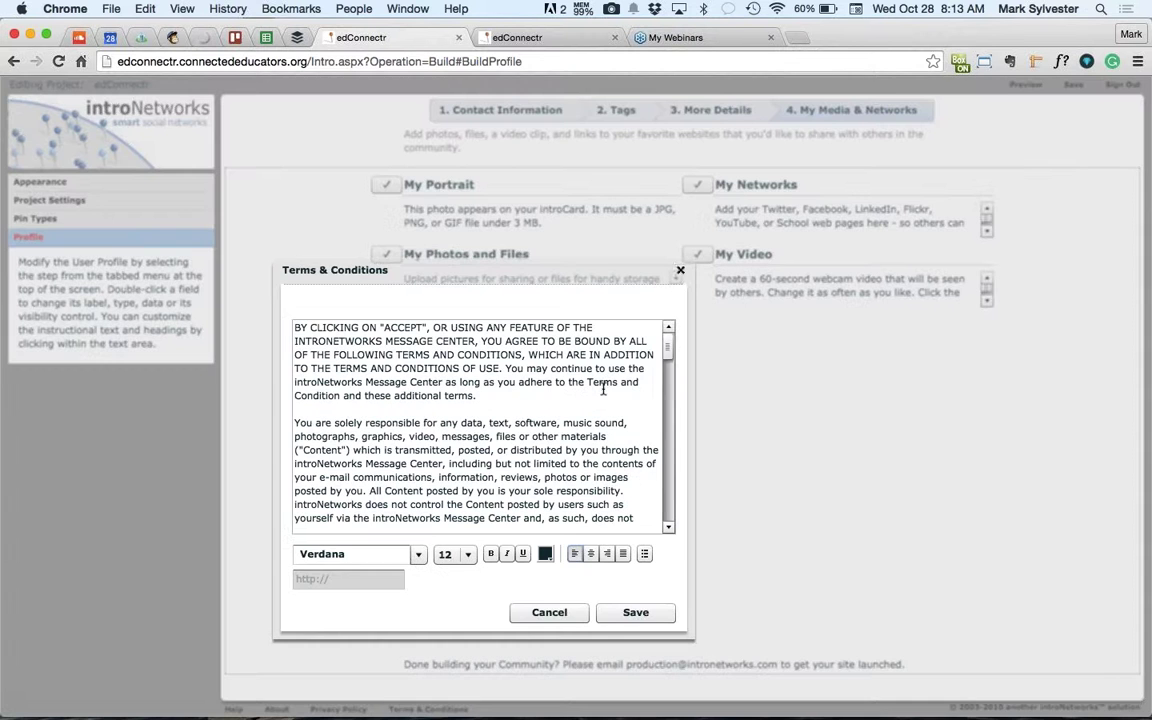
{"action": "left_click", "coordinate": [680, 272]}
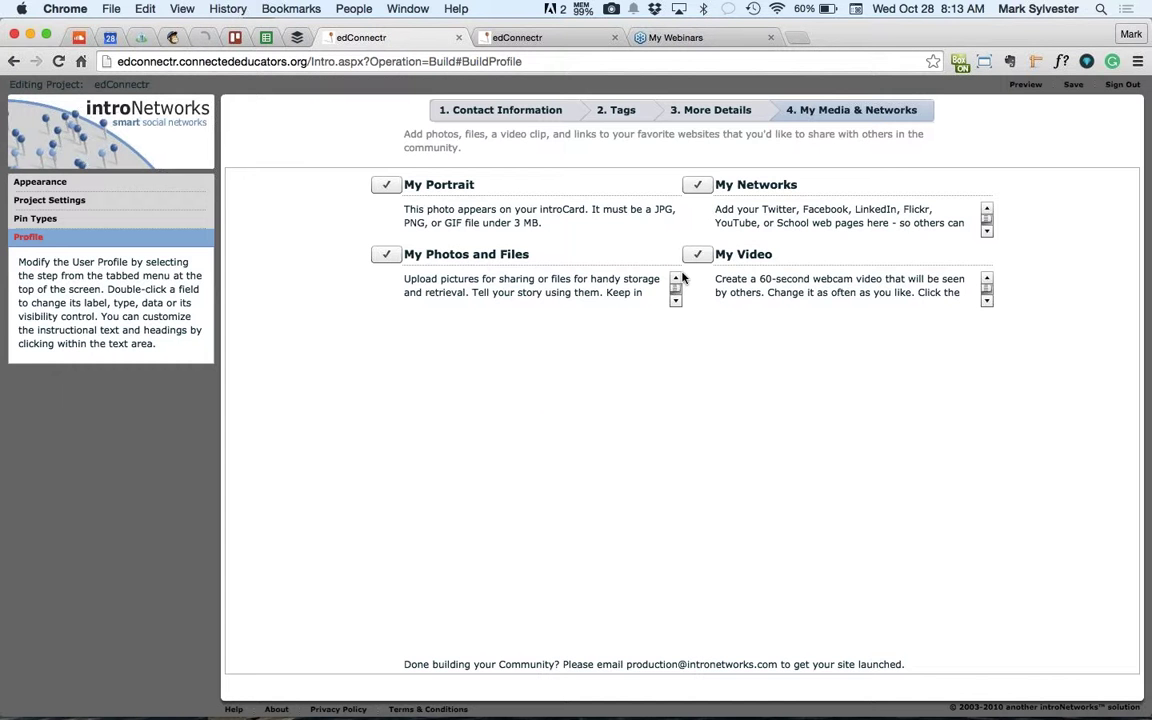
Revisit the project's Appearance settings and the Tags page of the Profile
{"action": "left_click", "coordinate": [198, 189]}
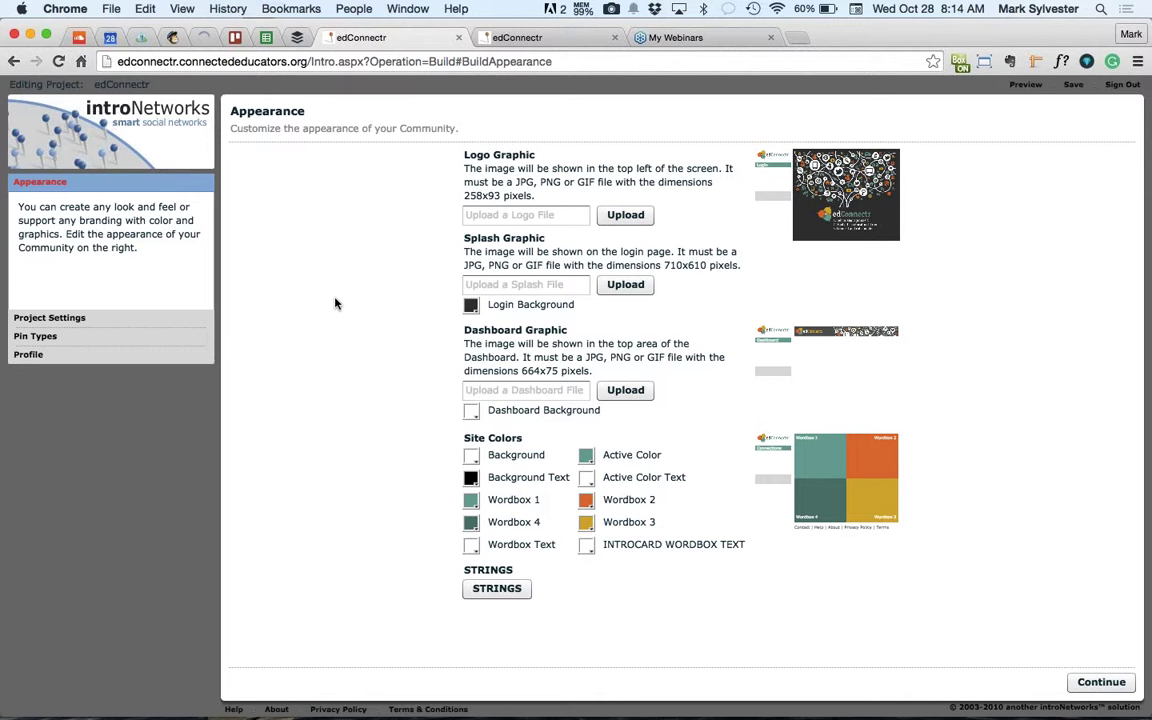
{"action": "left_click", "coordinate": [165, 355]}
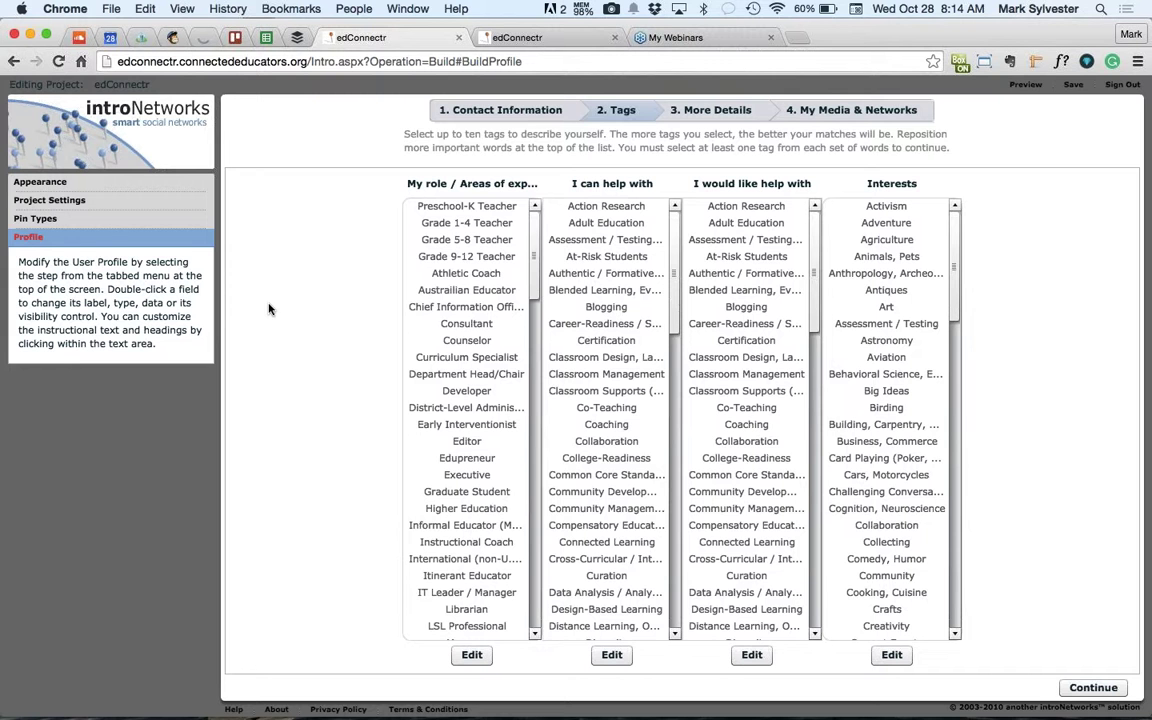
In the live community's Advanced Search, look through the tag lists for role, can help with, would like help with and interests
{"action": "left_click", "coordinate": [500, 37]}
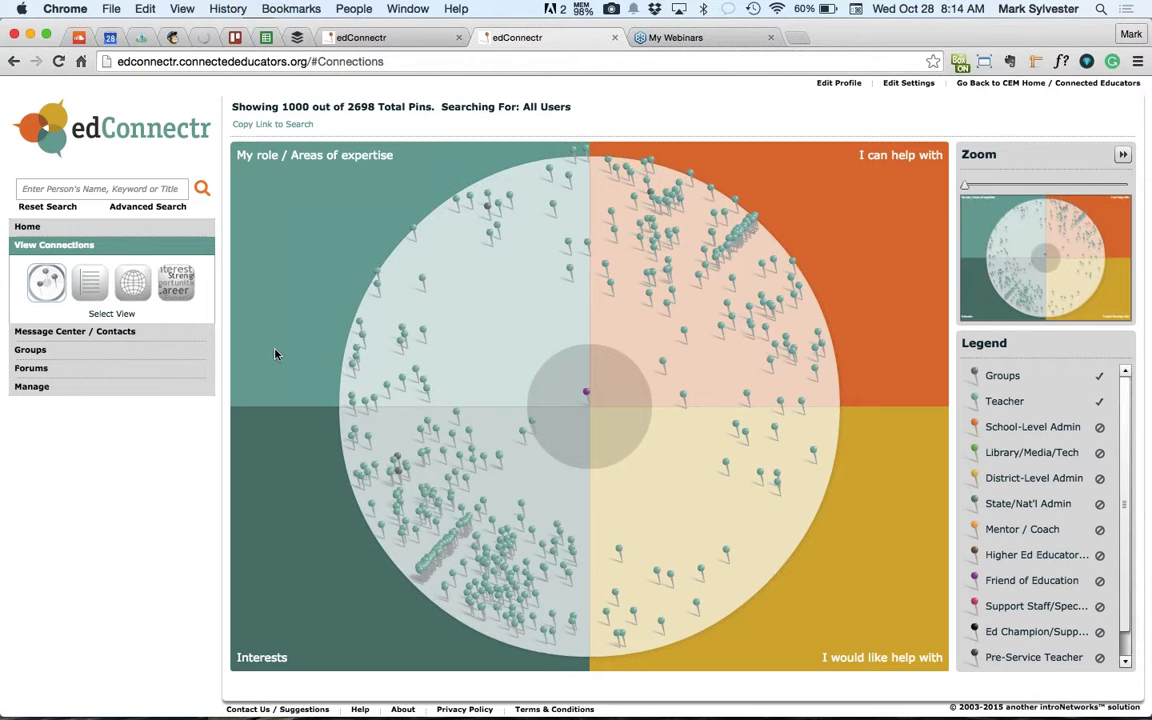
{"action": "left_click", "coordinate": [173, 212]}
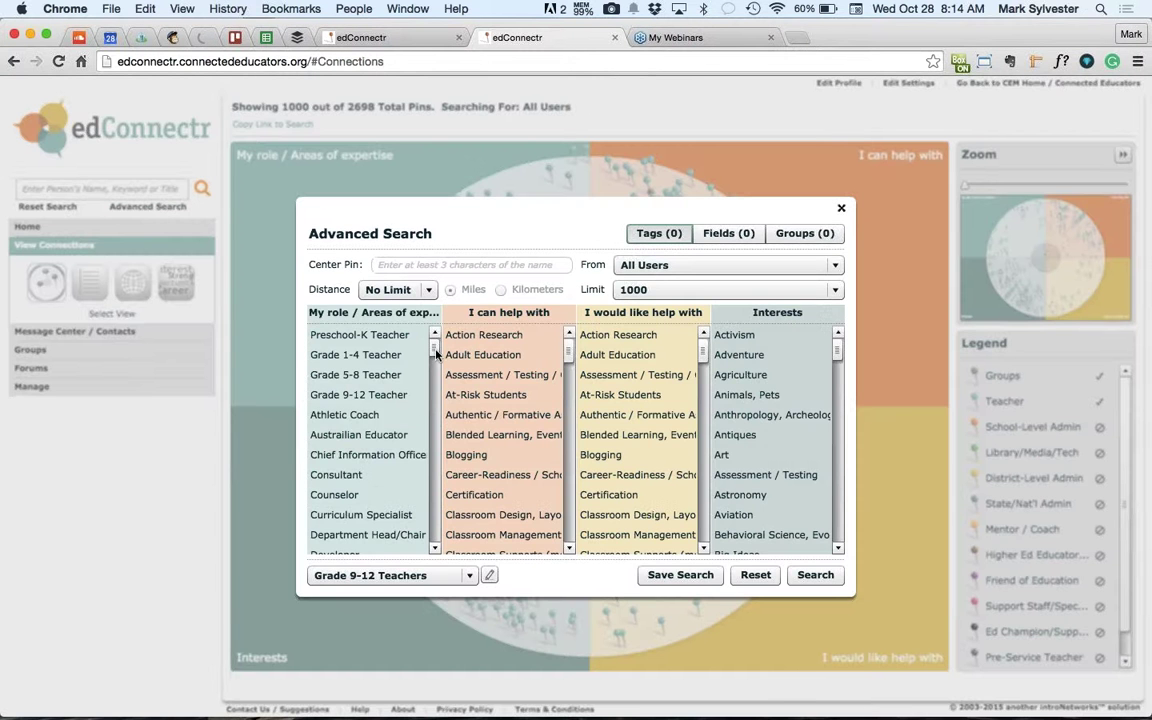
{"action": "left_click_drag", "start_coordinate": [436, 353], "coordinate": [436, 440]}
{"action": "left_click_drag", "start_coordinate": [568, 352], "coordinate": [568, 460]}
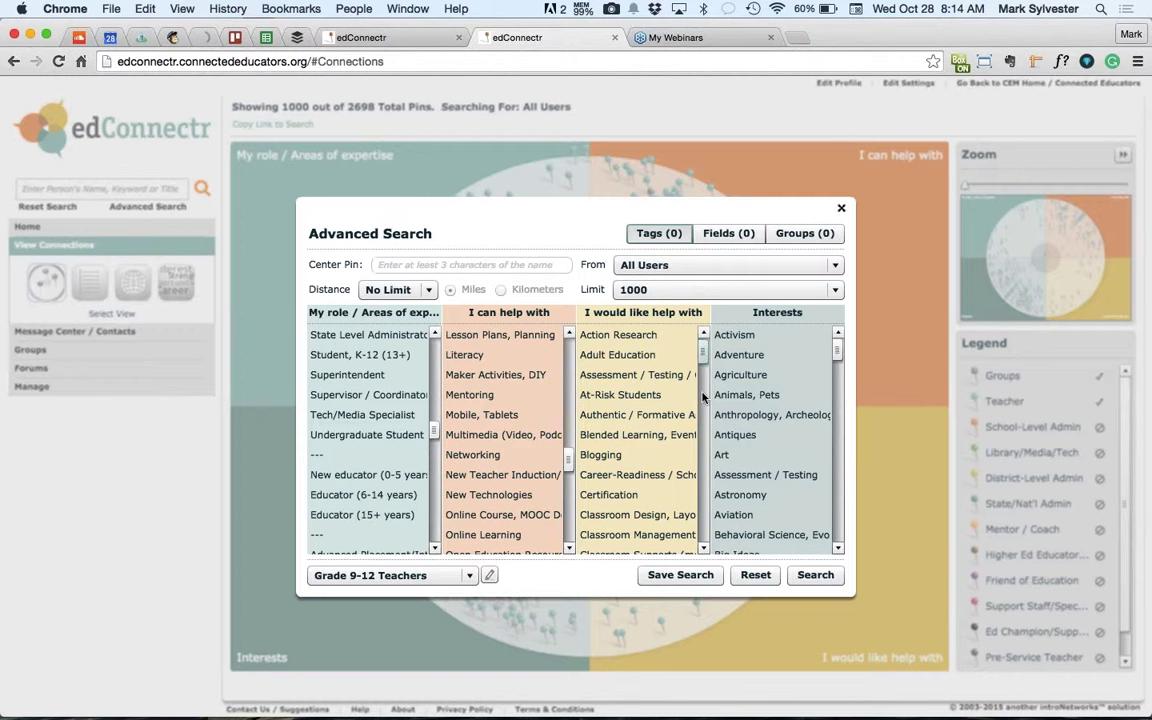
{"action": "scroll", "coordinate": [703, 397], "scroll_direction": "down", "scroll_amount": 10}
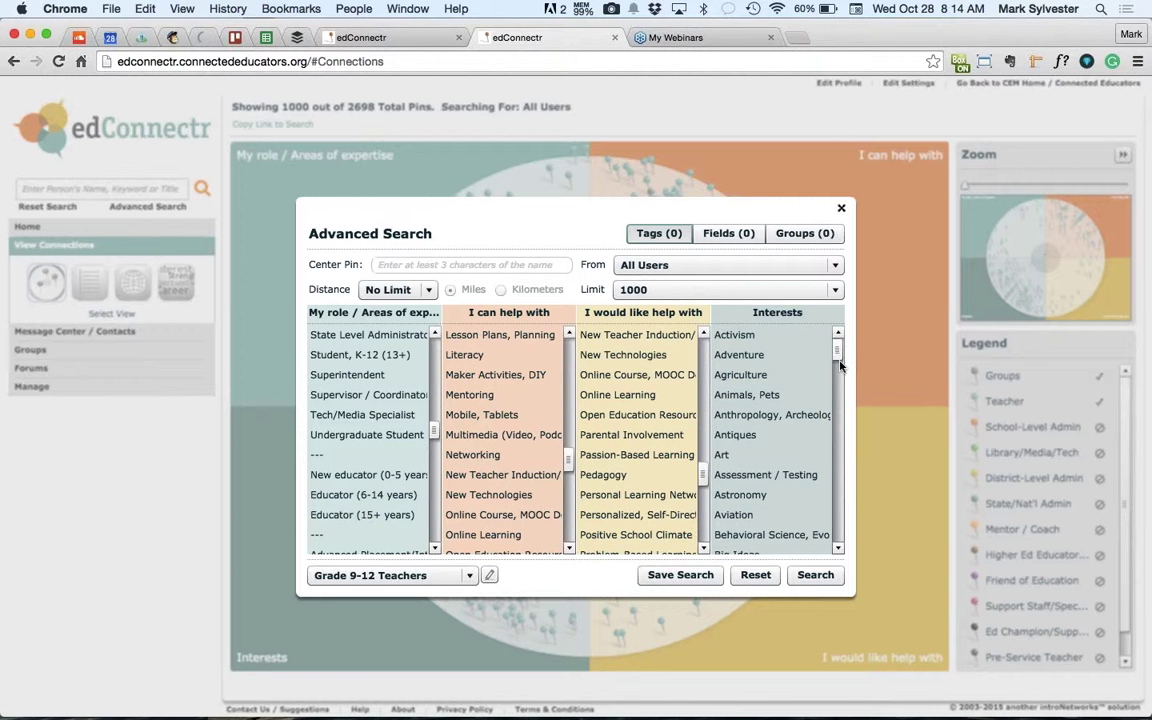
{"action": "scroll", "coordinate": [754, 363], "scroll_direction": "down", "scroll_amount": 20}
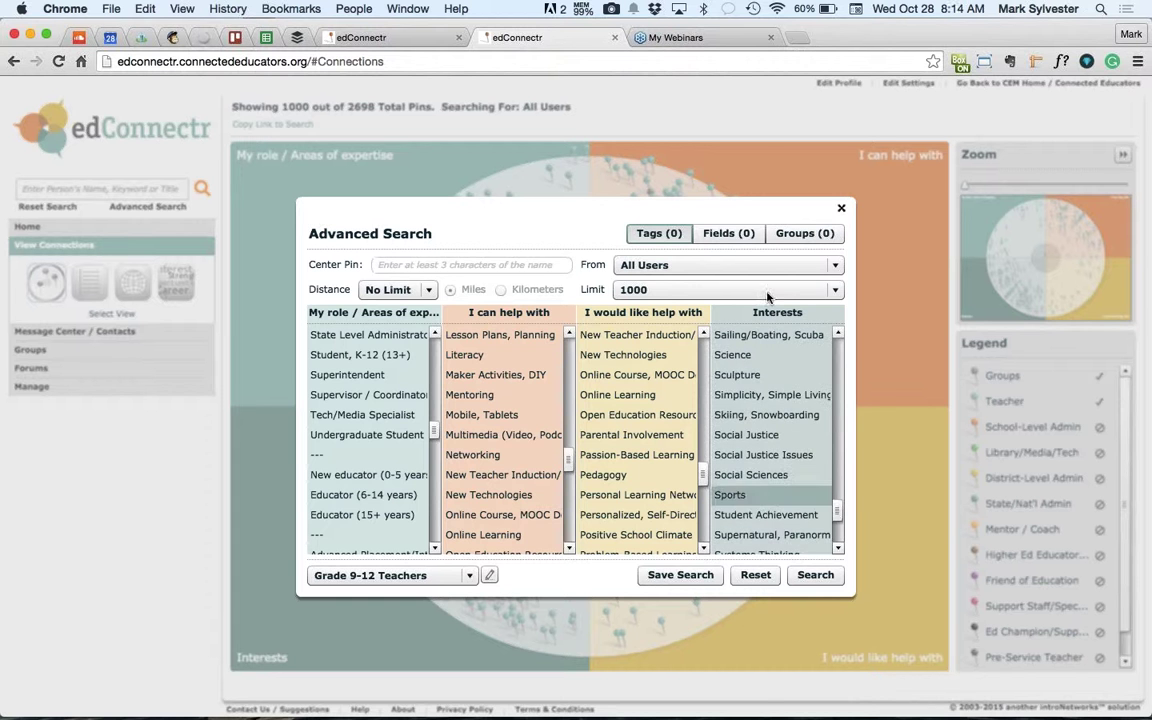
Add a field criterion to the Advanced Search, review the available profile fields, and select "My favorite connected tool is..."
{"action": "left_click", "coordinate": [742, 234]}
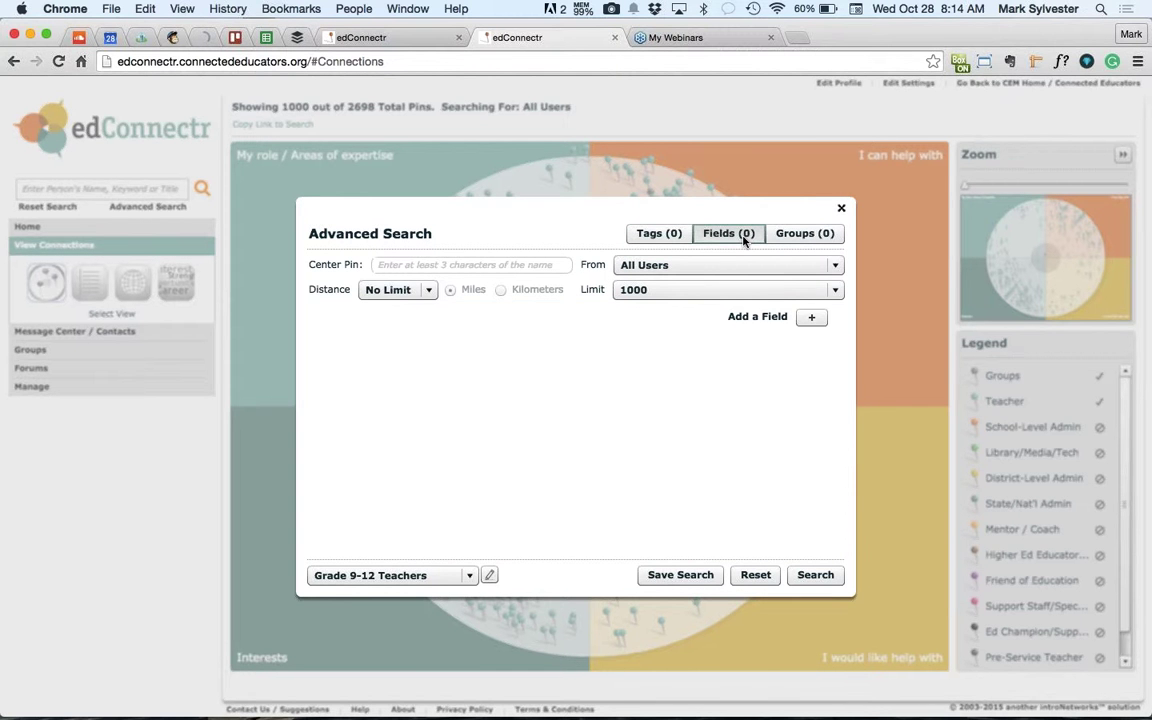
{"action": "left_click", "coordinate": [813, 318]}
{"action": "left_click", "coordinate": [548, 316]}
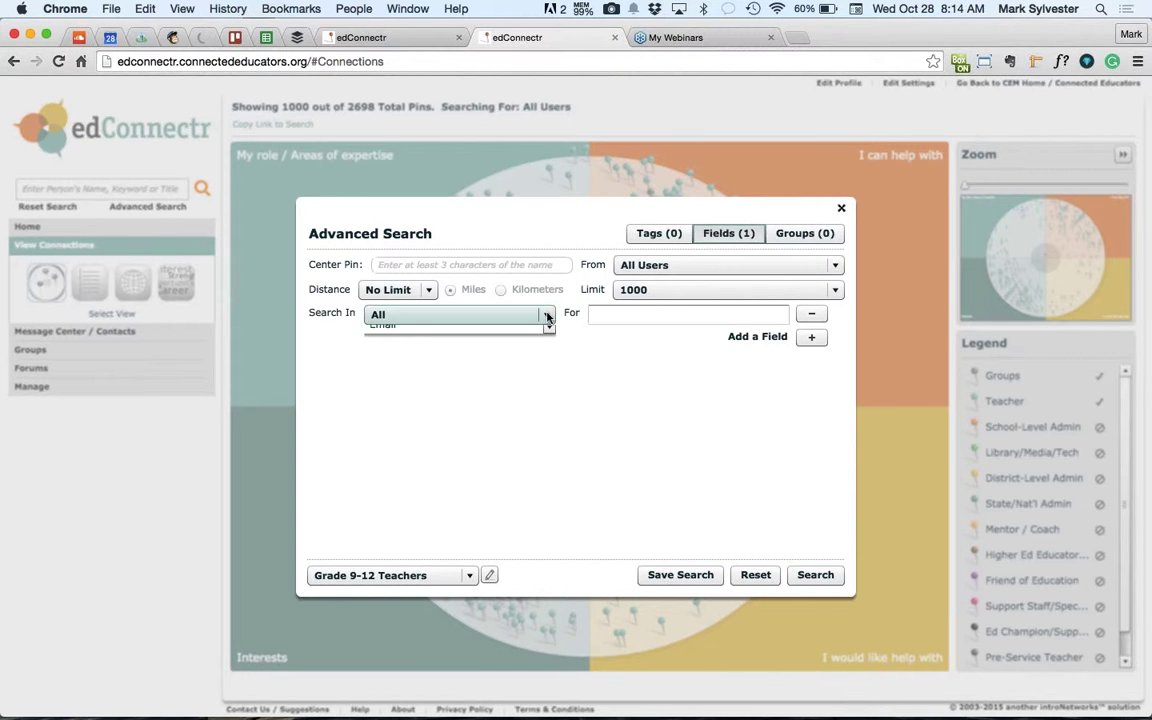
{"action": "left_click", "coordinate": [549, 411]}
{"action": "left_click", "coordinate": [549, 411]}
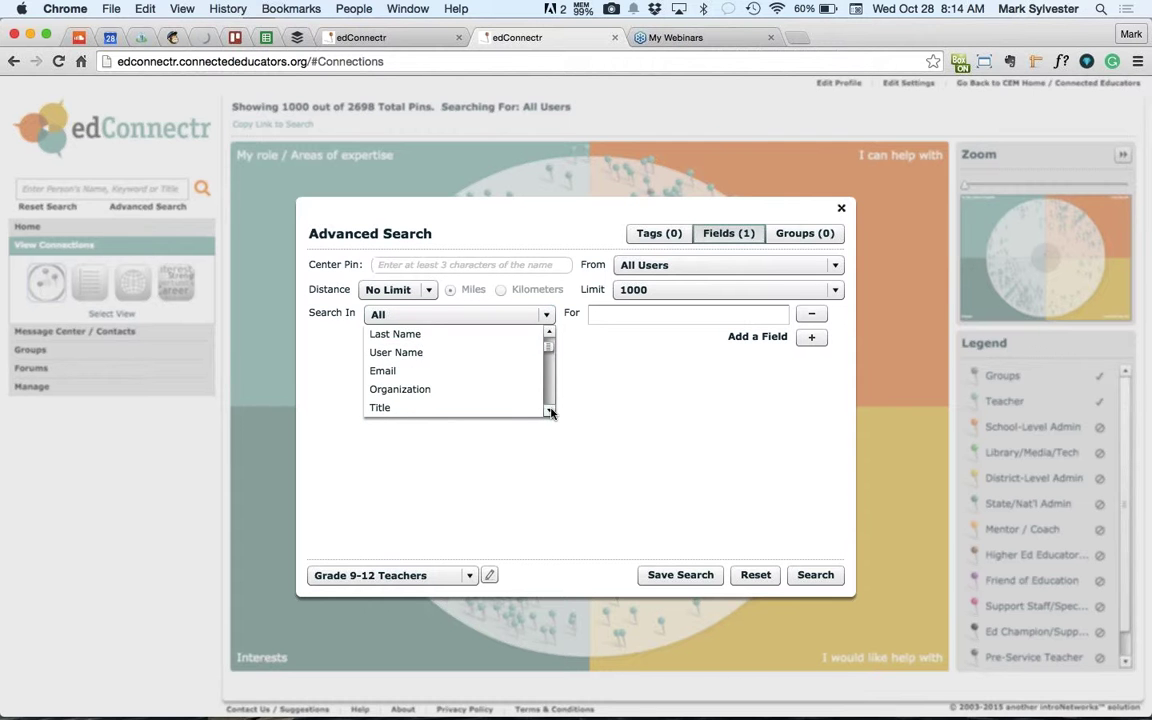
{"action": "left_click", "coordinate": [549, 411]}
{"action": "left_click", "coordinate": [549, 411]}
{"action": "left_click", "coordinate": [549, 411]}
{"action": "left_click", "coordinate": [549, 411]}
{"action": "left_click", "coordinate": [549, 411]}
{"action": "left_click", "coordinate": [549, 411]}
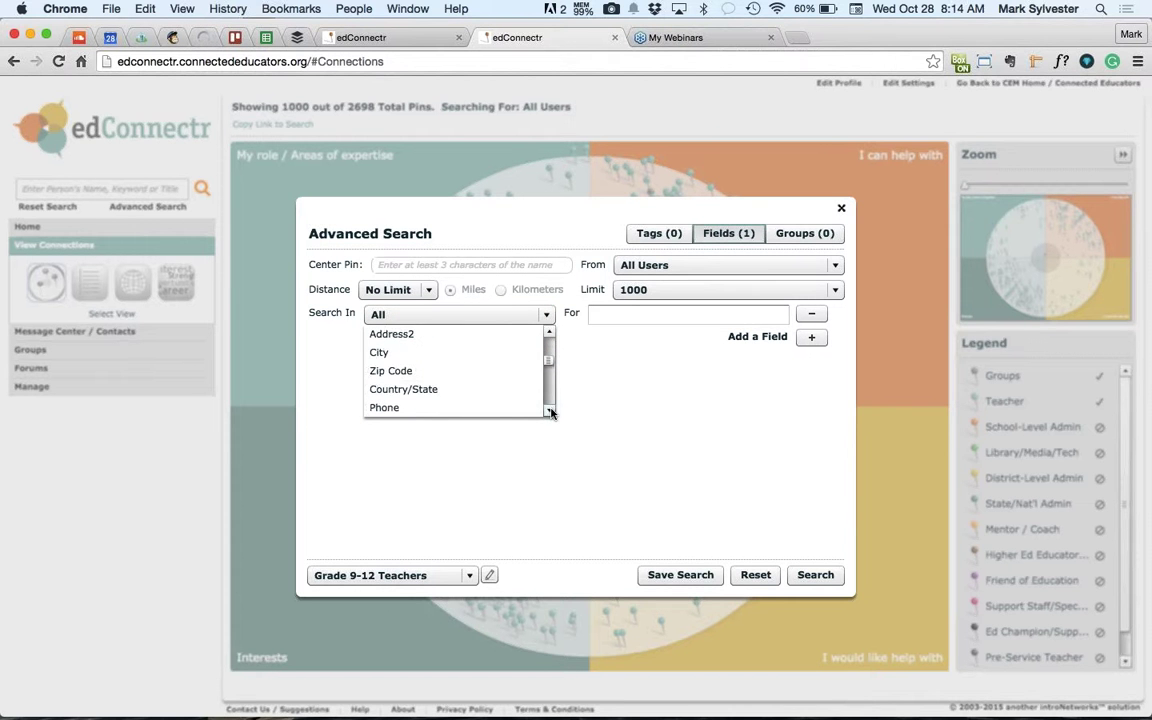
{"action": "left_click", "coordinate": [549, 411]}
{"action": "left_click", "coordinate": [549, 411]}
{"action": "left_click", "coordinate": [549, 411]}
{"action": "left_click", "coordinate": [549, 411]}
{"action": "left_click", "coordinate": [549, 411]}
{"action": "left_click", "coordinate": [549, 411]}
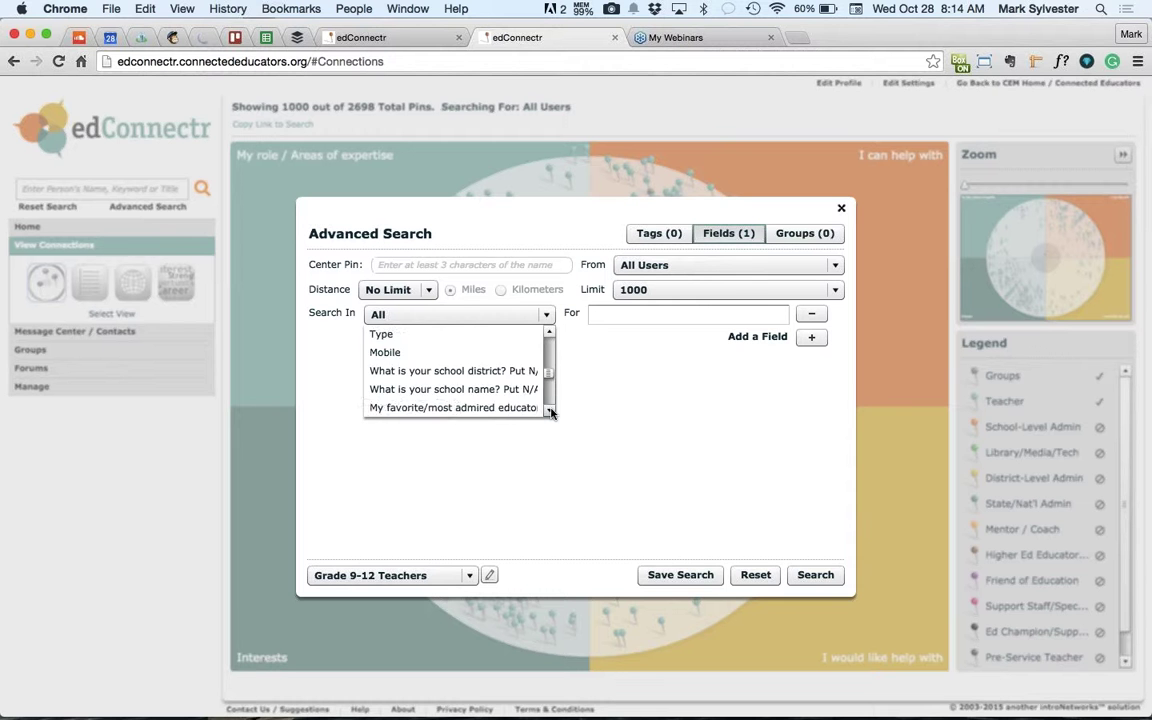
{"action": "left_click", "coordinate": [549, 411]}
{"action": "left_click", "coordinate": [549, 411]}
{"action": "left_click", "coordinate": [549, 411]}
{"action": "left_click", "coordinate": [549, 411]}
{"action": "left_click", "coordinate": [549, 411]}
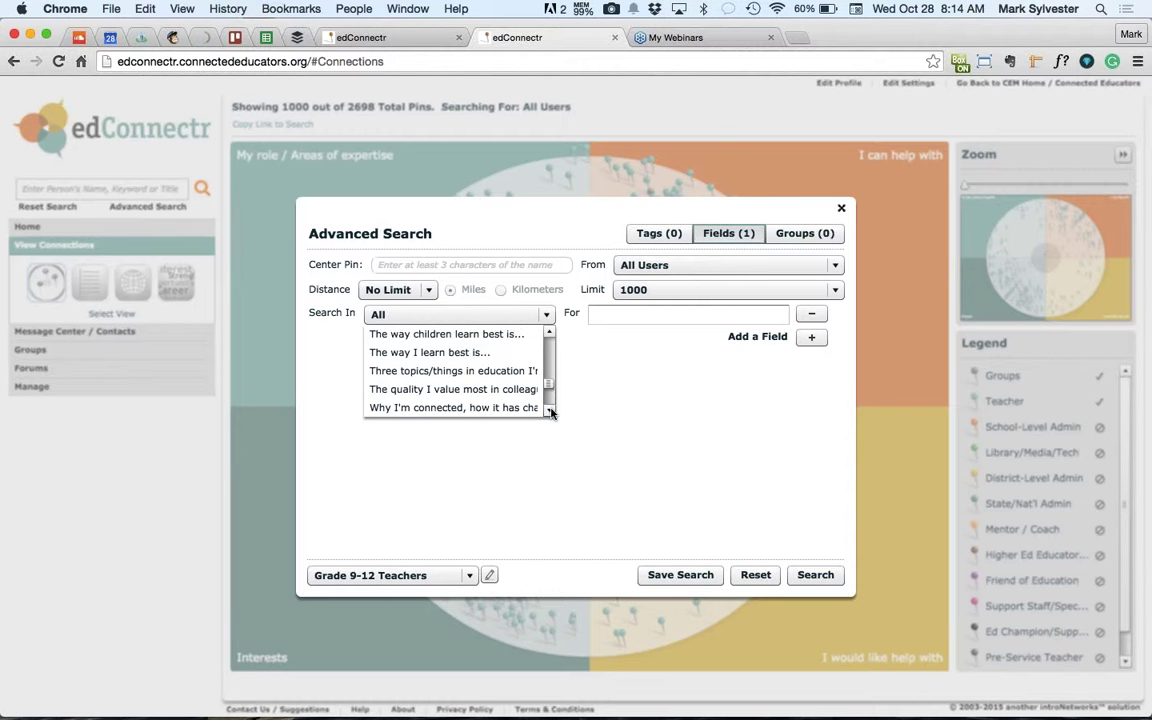
{"action": "left_click", "coordinate": [549, 411]}
{"action": "left_click", "coordinate": [549, 411]}
{"action": "left_click", "coordinate": [549, 411]}
{"action": "left_click", "coordinate": [549, 411]}
{"action": "left_click", "coordinate": [549, 411]}
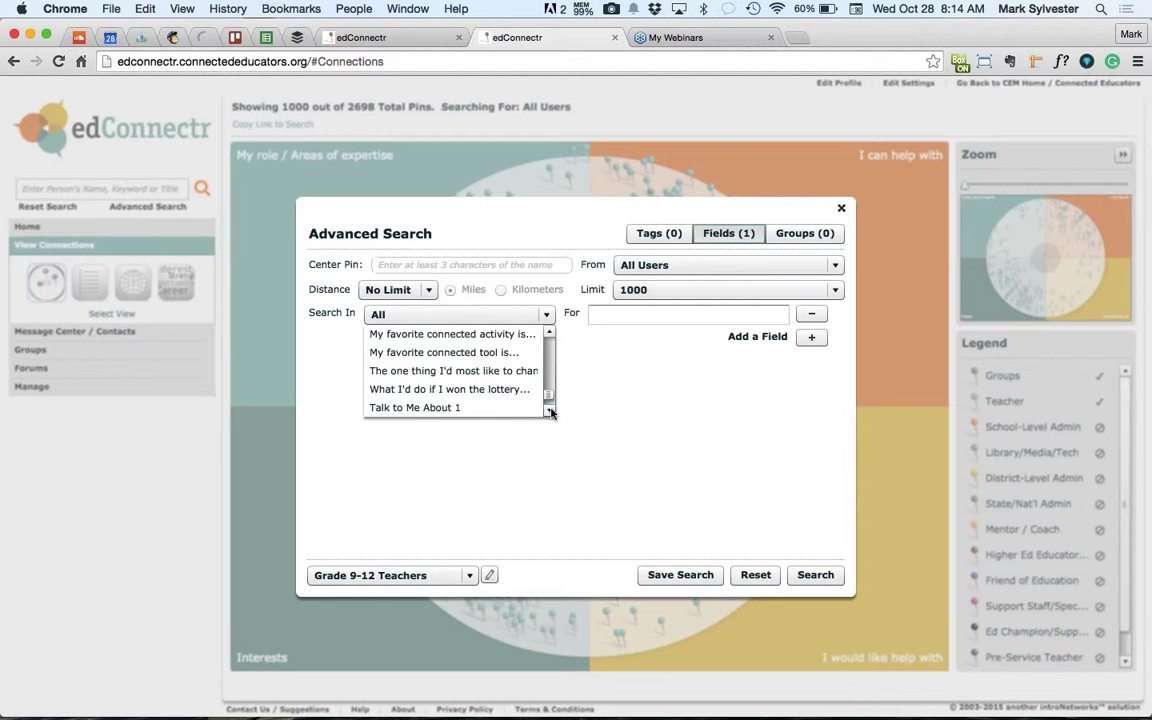
{"action": "left_click", "coordinate": [505, 356]}
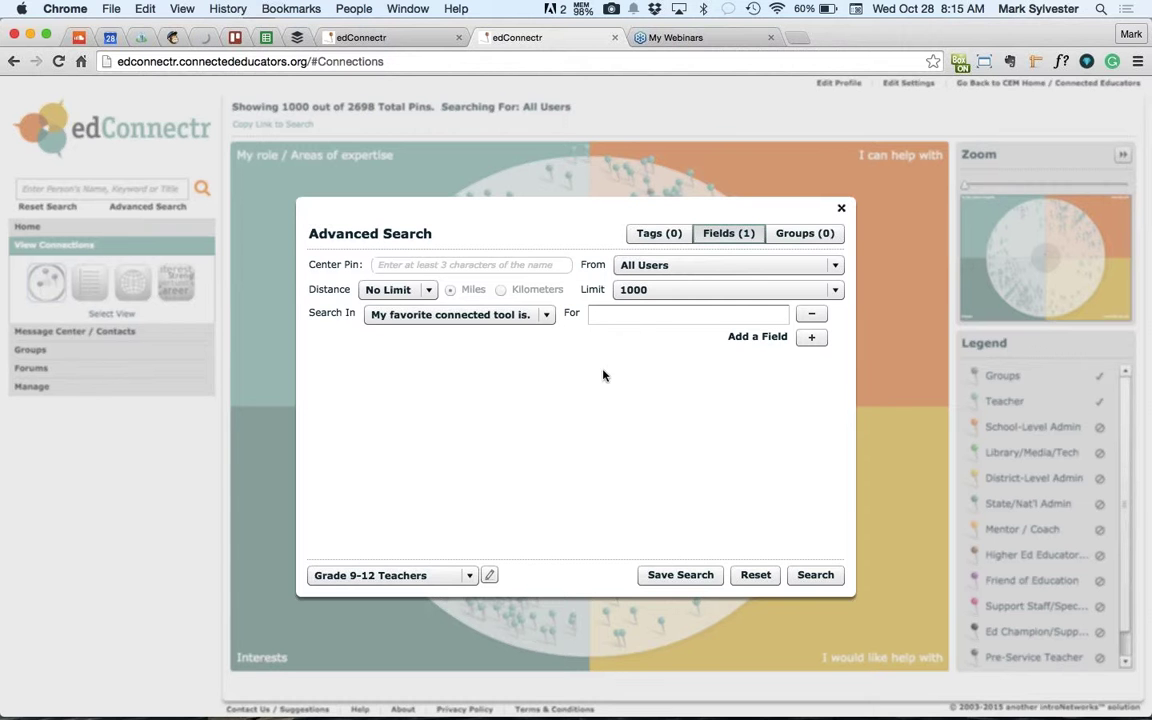
Search all users for "twitter" in the favorite connected tool field
{"action": "left_click", "coordinate": [618, 315]}
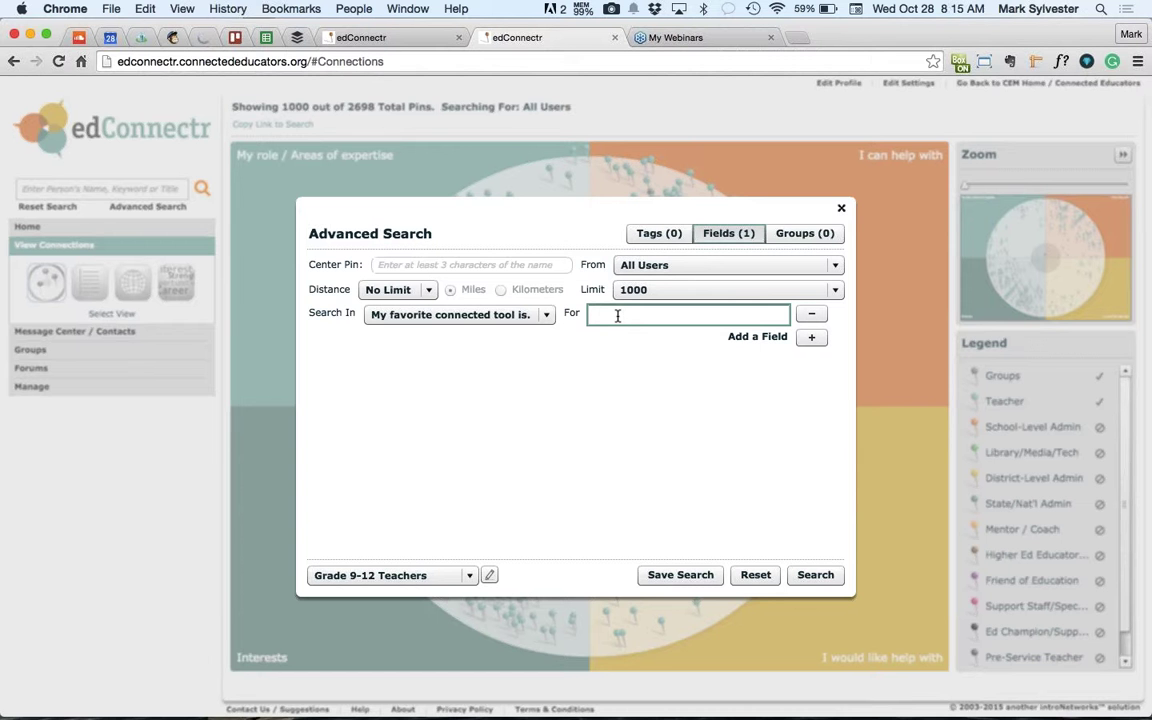
{"action": "type", "text": "twitter"}
{"action": "left_click", "coordinate": [812, 577]}
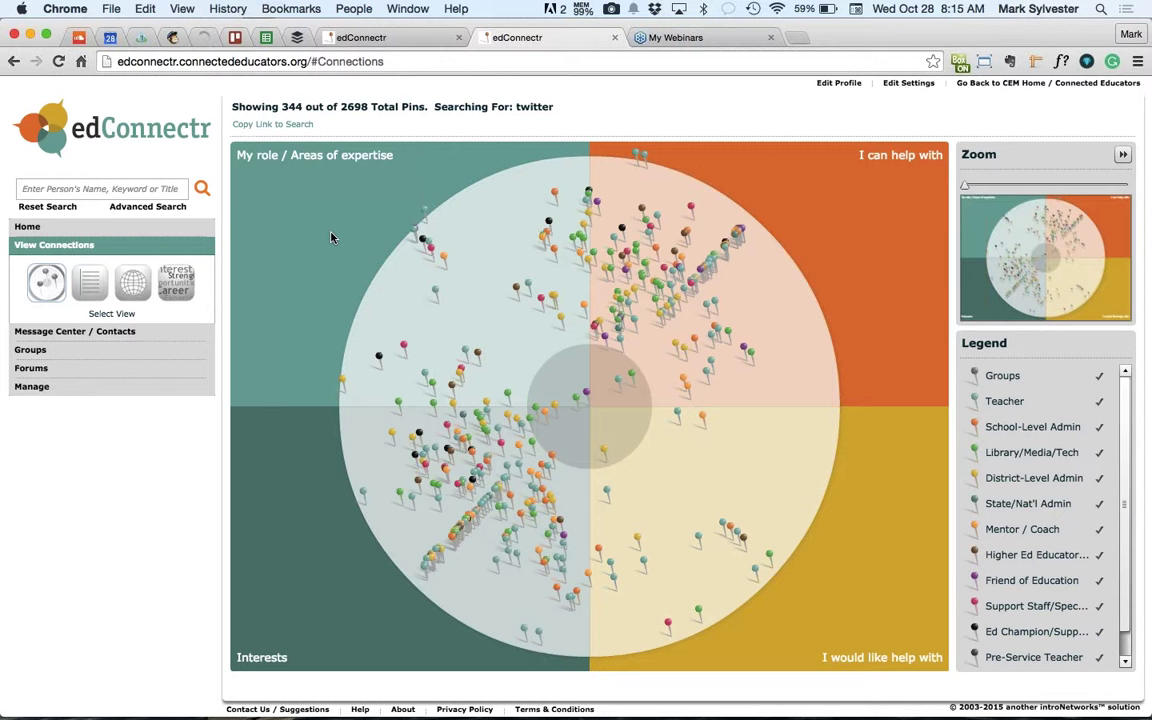
Reset the search, and run a general keyword search for "twitter" across the community
{"action": "left_click", "coordinate": [99, 190]}
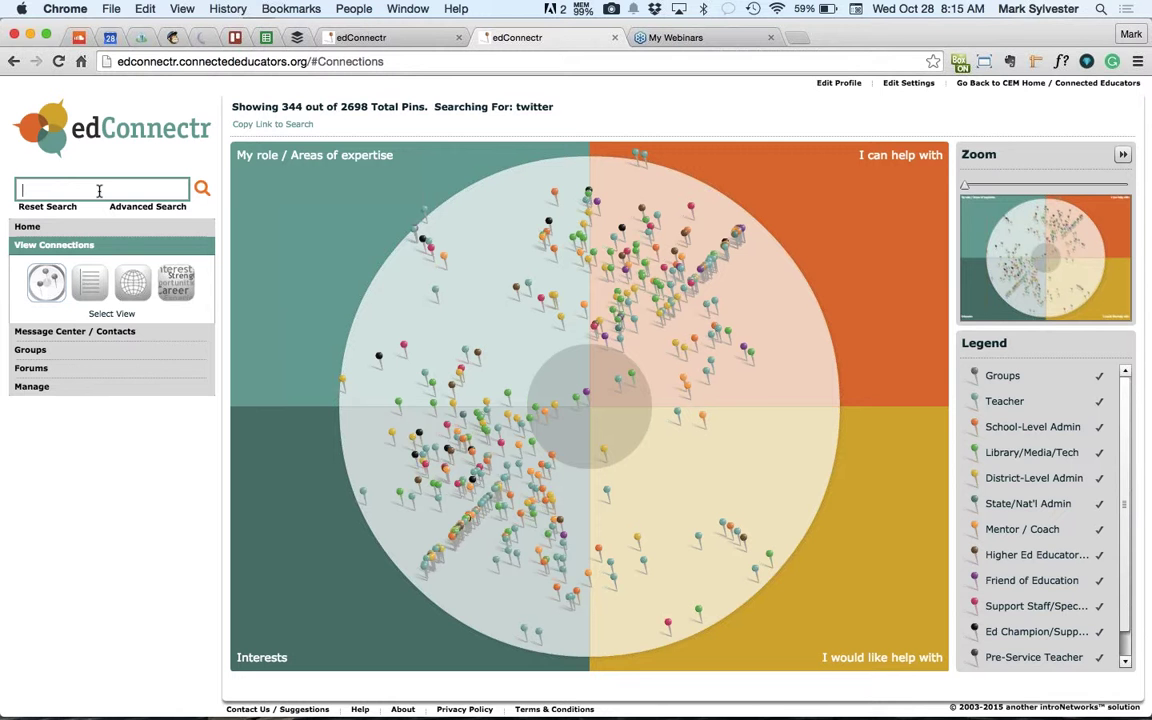
{"action": "left_click", "coordinate": [68, 207]}
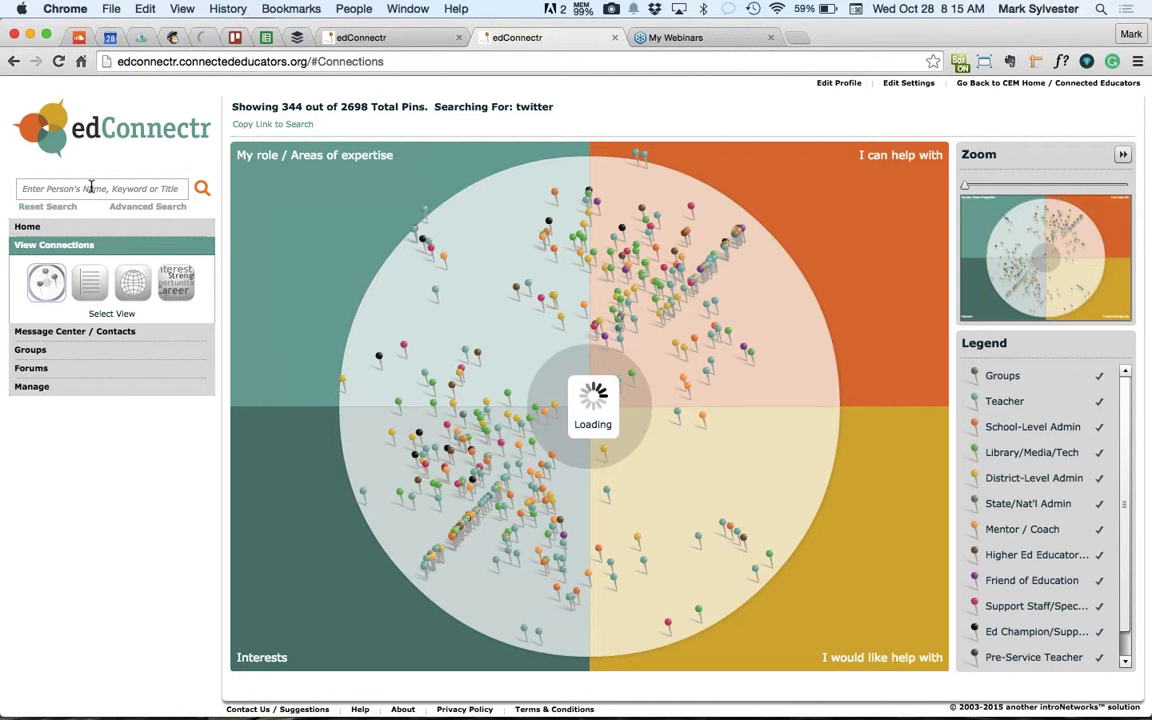
{"action": "left_click", "coordinate": [91, 187]}
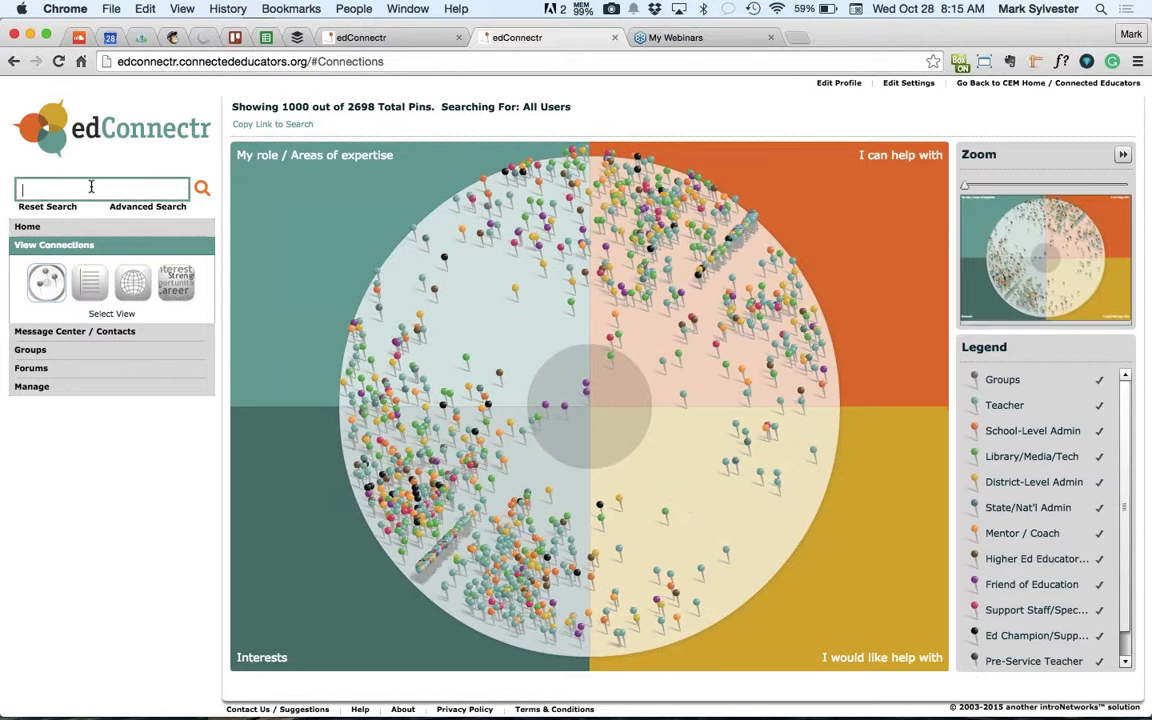
{"action": "type", "text": "twitter"}
{"action": "key", "text": "Return"}
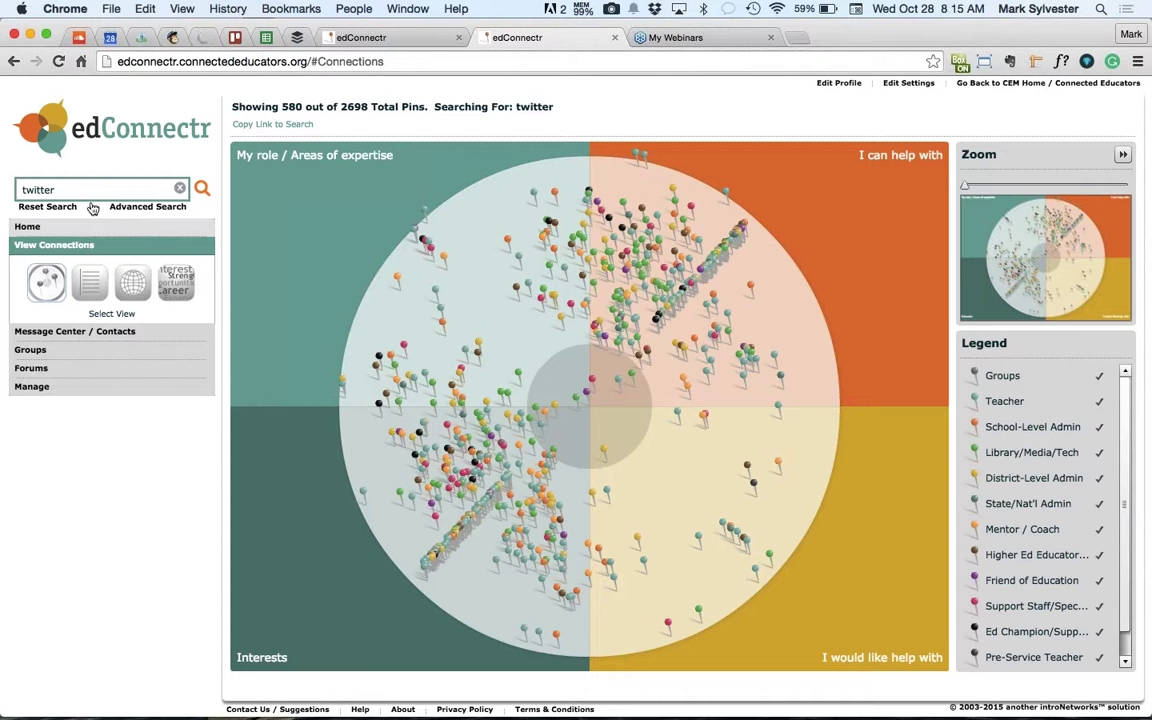
Return to the community's home dashboard and clear the keyword search text
{"action": "left_click", "coordinate": [103, 227]}
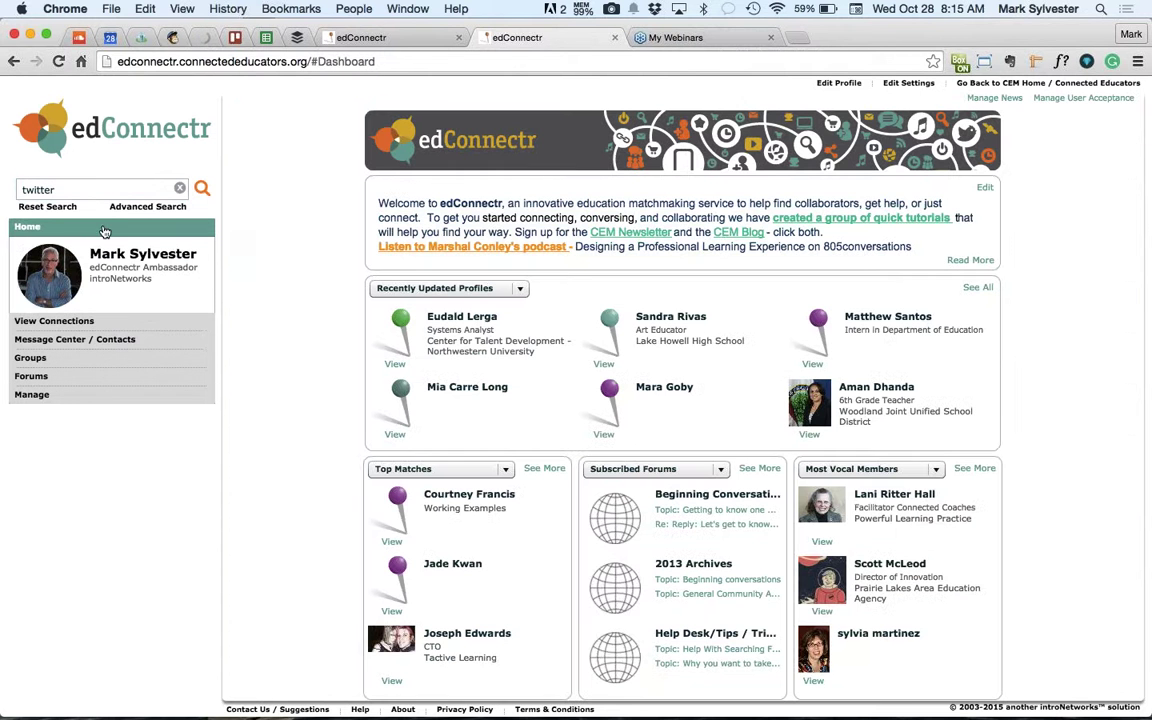
{"action": "left_click", "coordinate": [180, 188]}
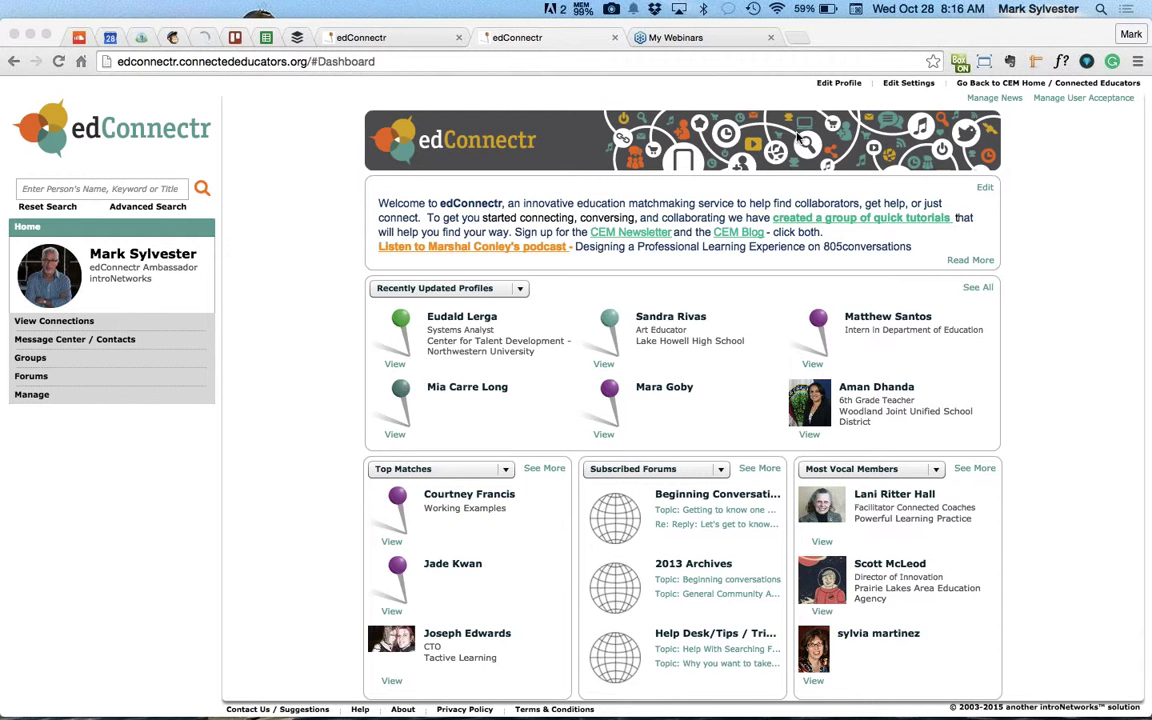
Open the intronetworks YouTube channel in a new browser tab and look through its playlists, tutorials and recent activities
{"action": "left_click", "coordinate": [799, 40]}
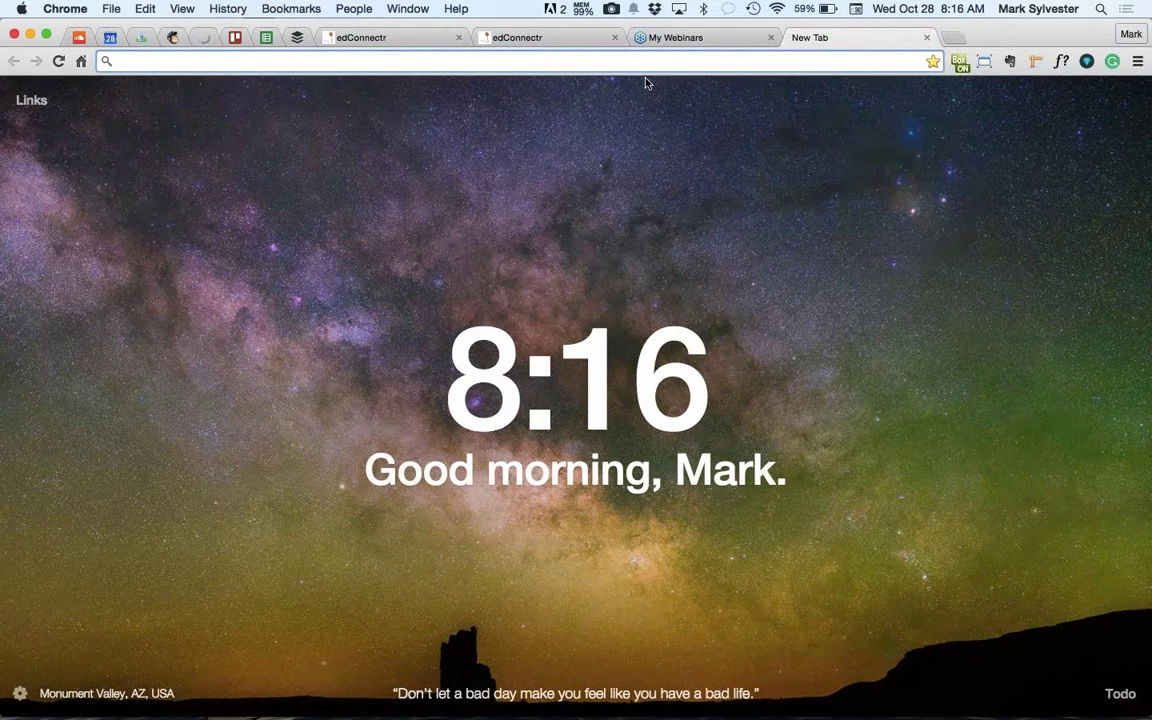
{"action": "type", "text": "you"}
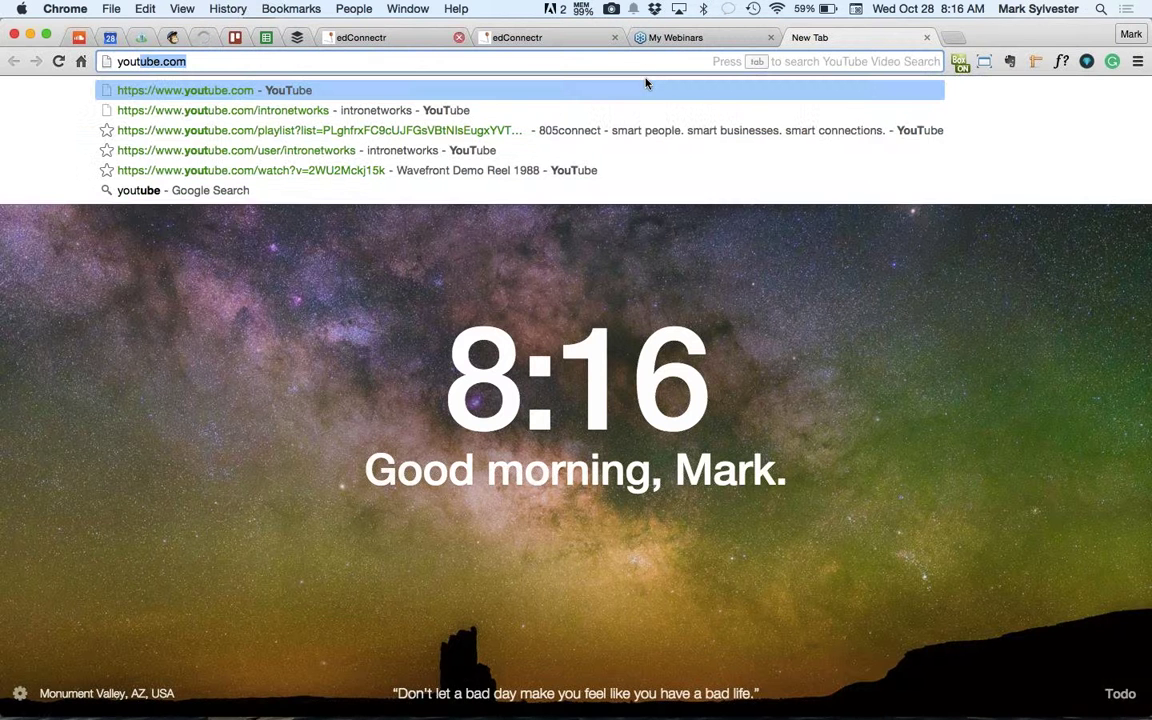
{"action": "left_click", "coordinate": [289, 115]}
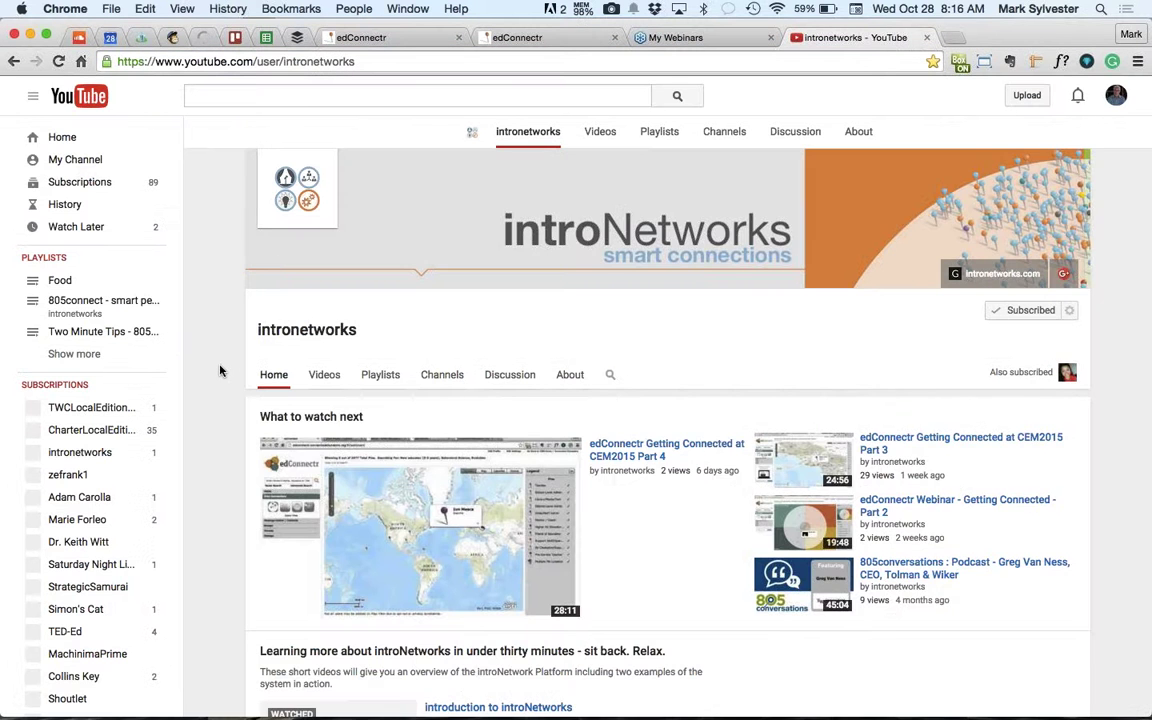
{"action": "scroll", "coordinate": [221, 371], "scroll_direction": "down", "scroll_amount": 10}
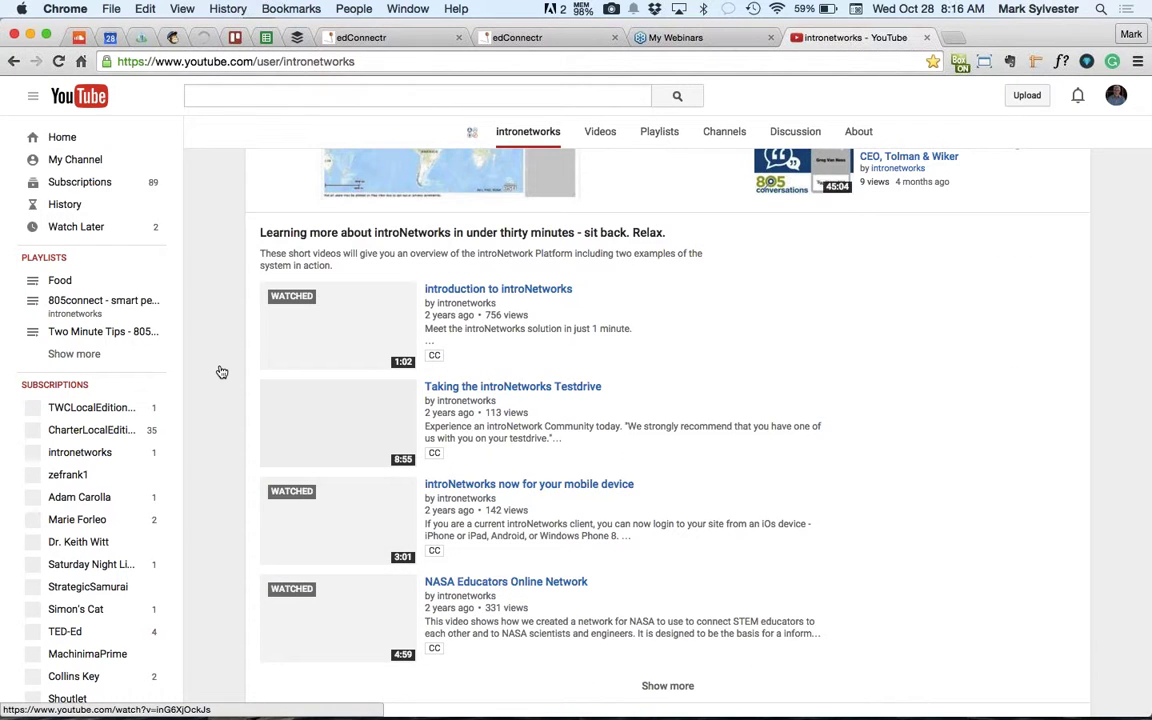
{"action": "scroll", "coordinate": [221, 370], "scroll_direction": "down", "scroll_amount": 10}
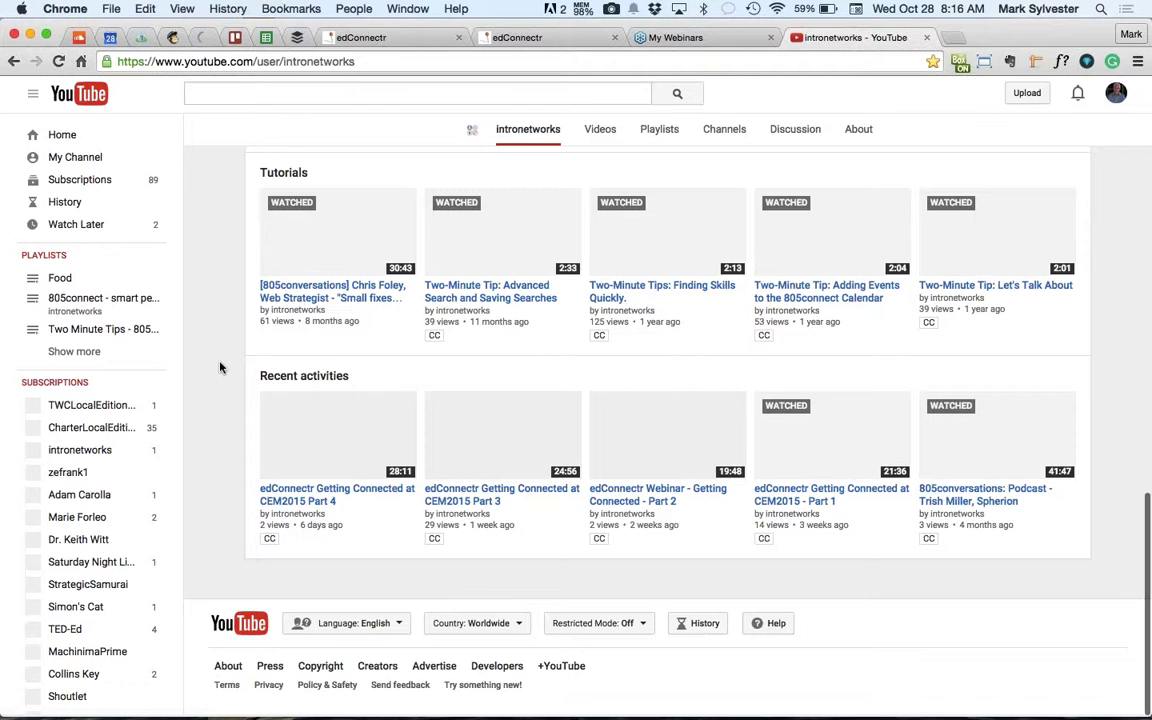
{"action": "scroll", "coordinate": [221, 368], "scroll_direction": "up", "scroll_amount": 3}
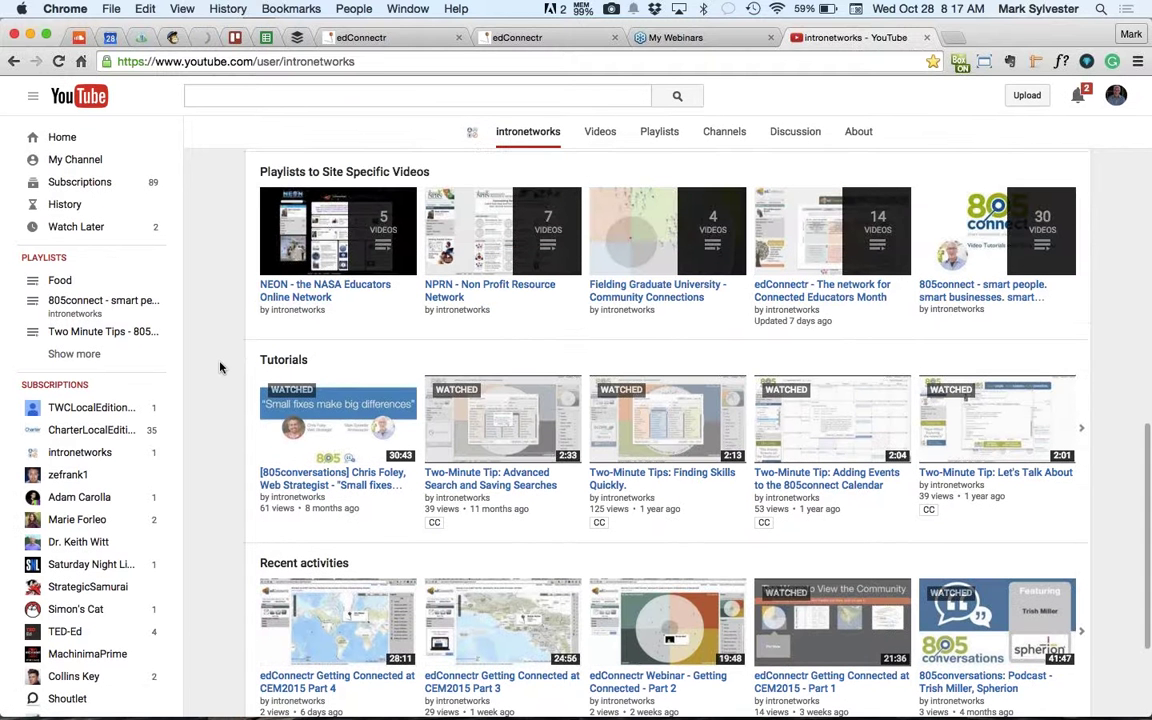
{"action": "scroll", "coordinate": [221, 368], "scroll_direction": "down", "scroll_amount": 3}
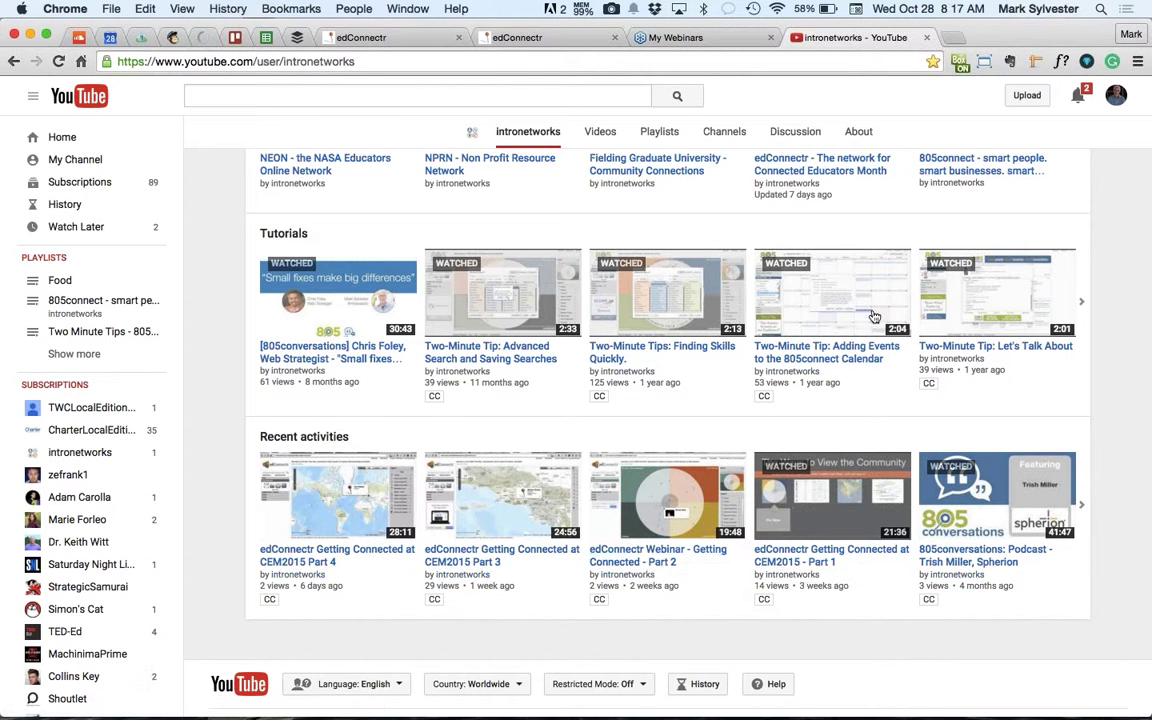
Open the video "Two-Minute Tip: Adding Events to the 805connect Calendar", pause it, and return to the channel page
{"action": "left_click", "coordinate": [788, 285]}
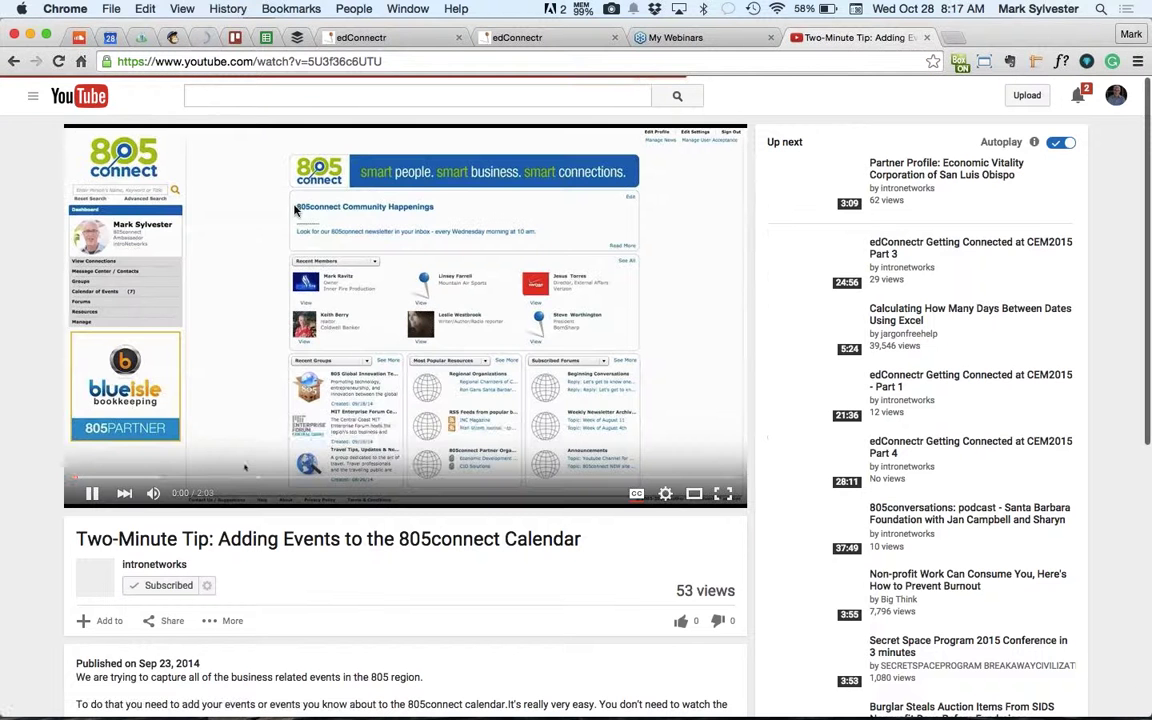
{"action": "left_click", "coordinate": [14, 62]}
{"action": "left_click", "coordinate": [14, 62]}
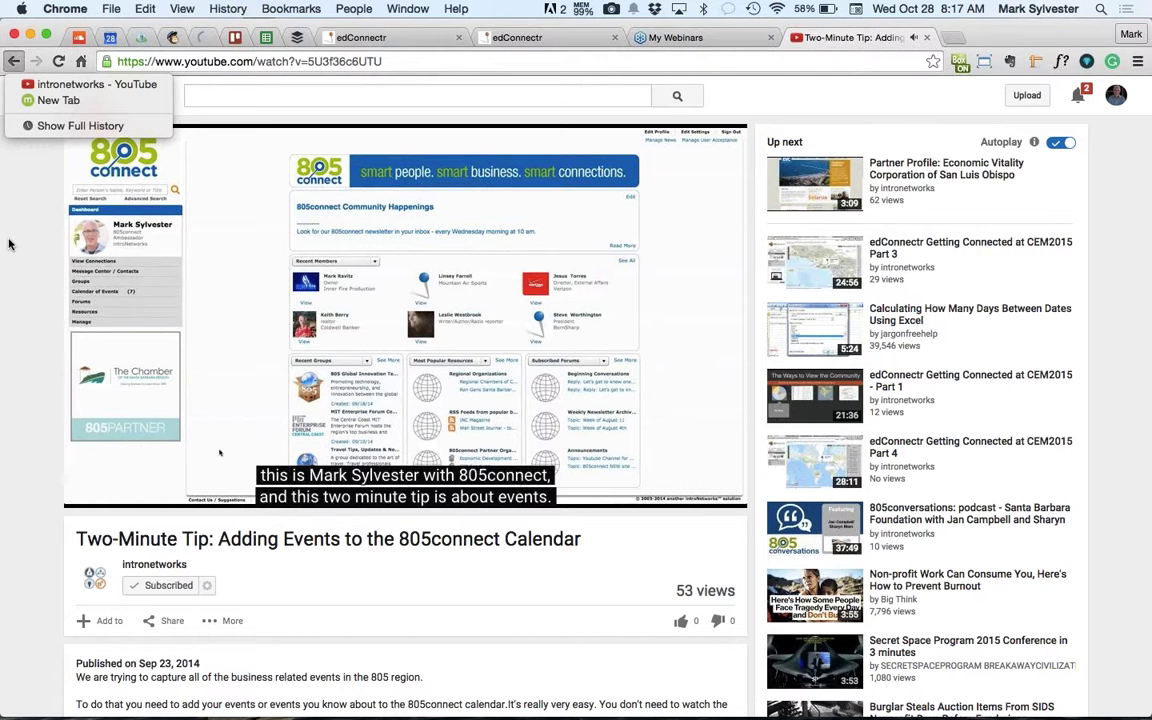
{"action": "left_click", "coordinate": [14, 62]}
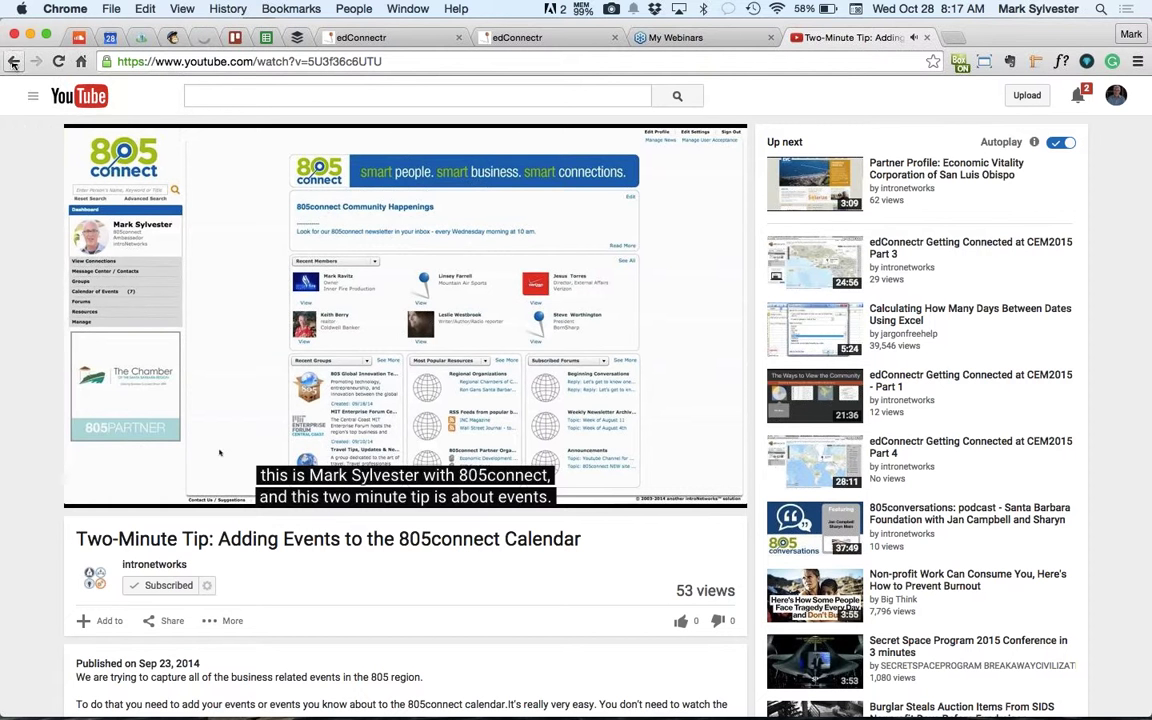
{"action": "left_click", "coordinate": [92, 494]}
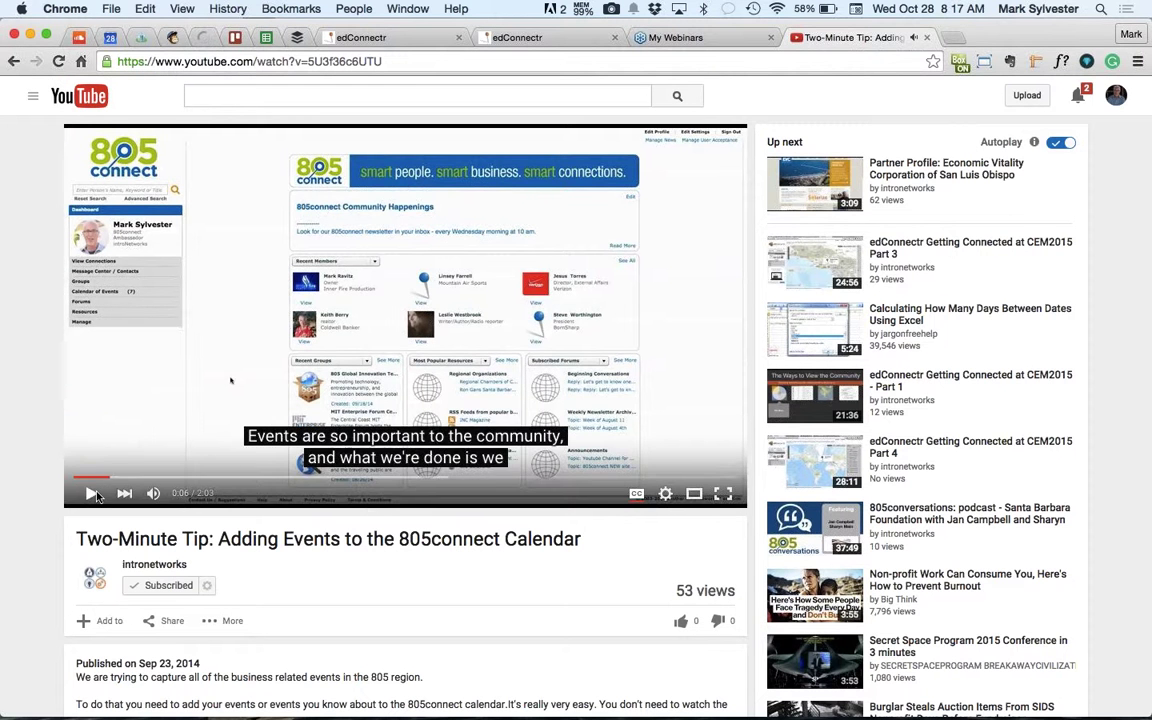
{"action": "left_click", "coordinate": [14, 61]}
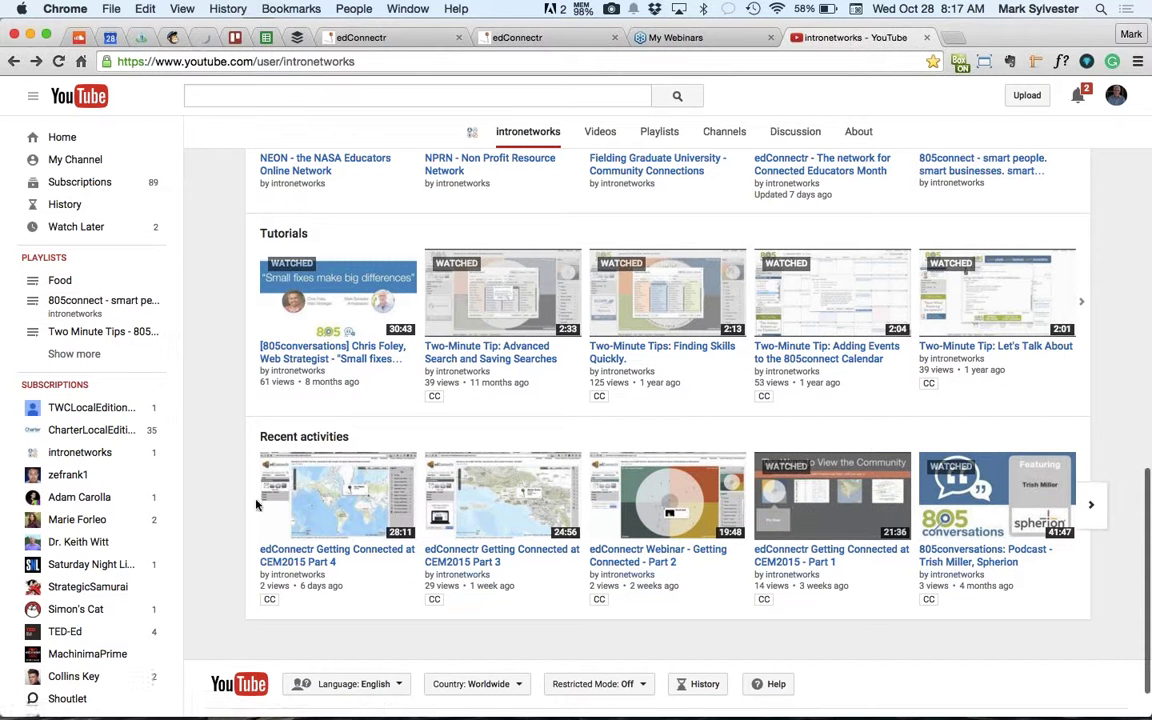
Open the video "edConnectr Getting Connected at CEM2015 Part 4", pause it, and look over its description and comments
{"action": "left_click", "coordinate": [305, 556]}
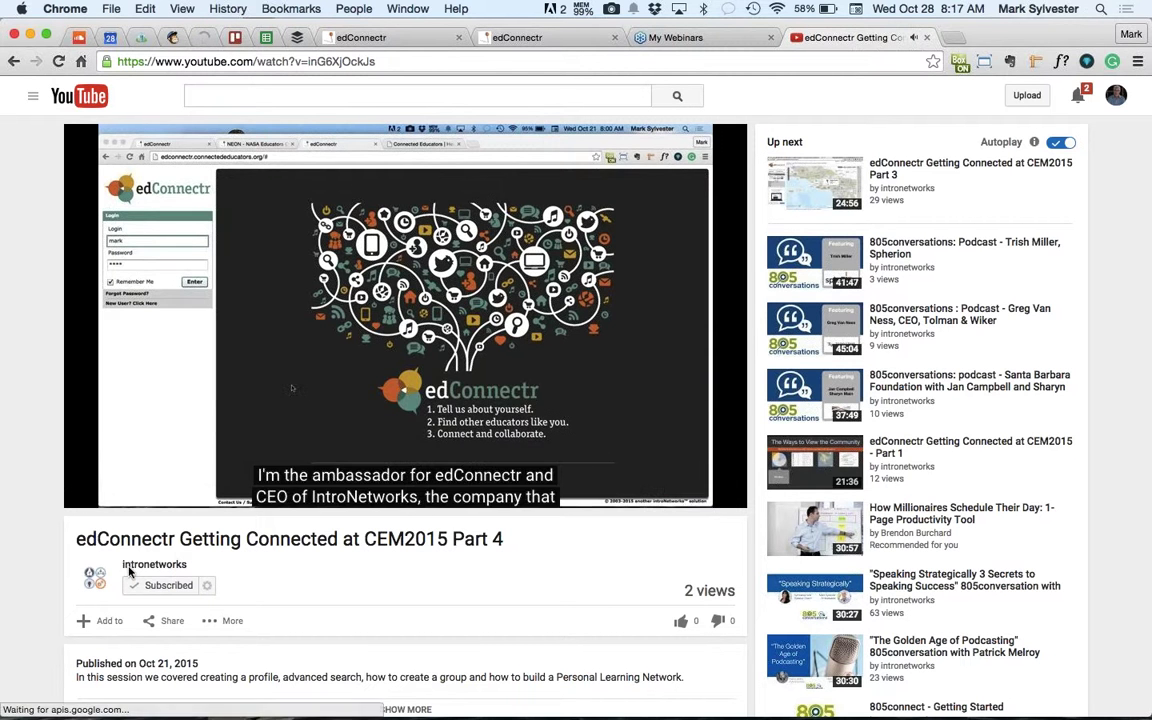
{"action": "mouse_move", "coordinate": [98, 497]}
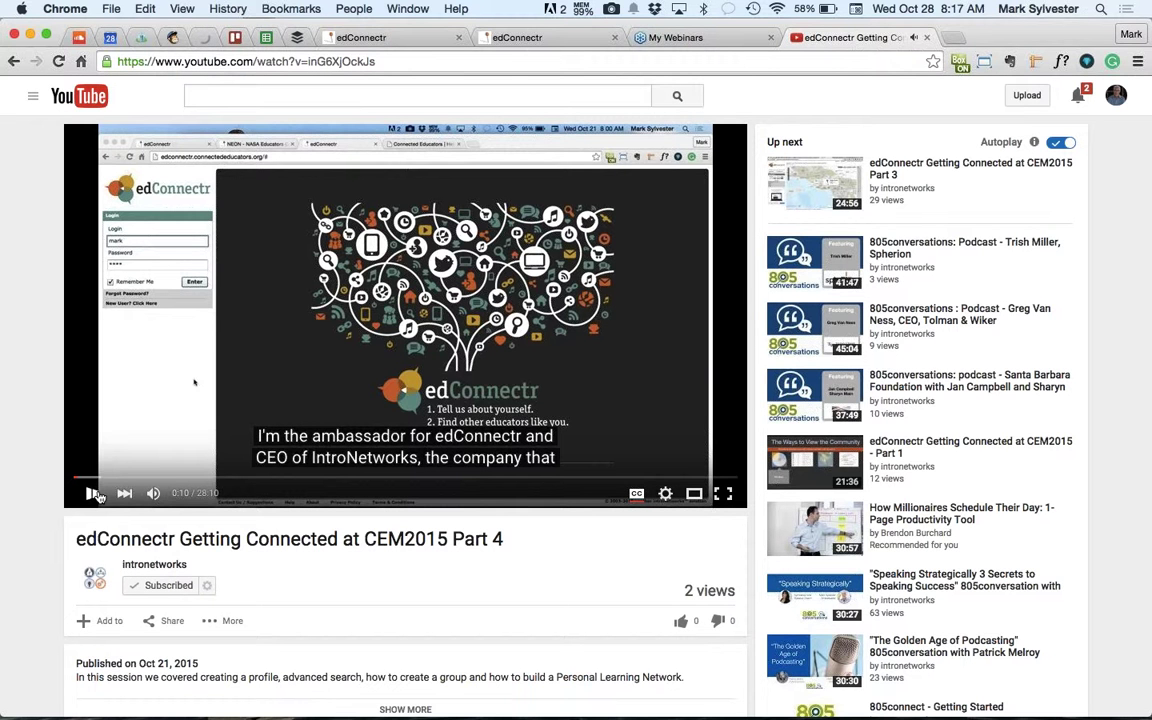
{"action": "left_click", "coordinate": [93, 493]}
{"action": "scroll", "coordinate": [27, 249], "scroll_direction": "down", "scroll_amount": 5}
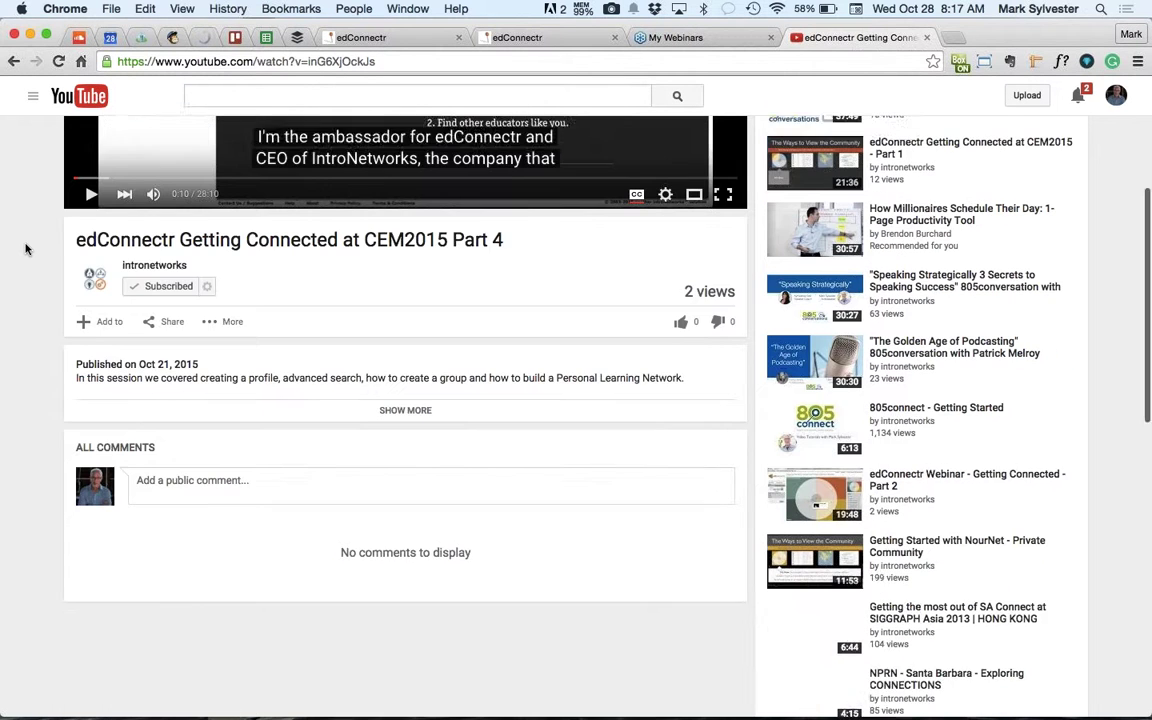
{"action": "scroll", "coordinate": [27, 249], "scroll_direction": "up", "scroll_amount": 5}
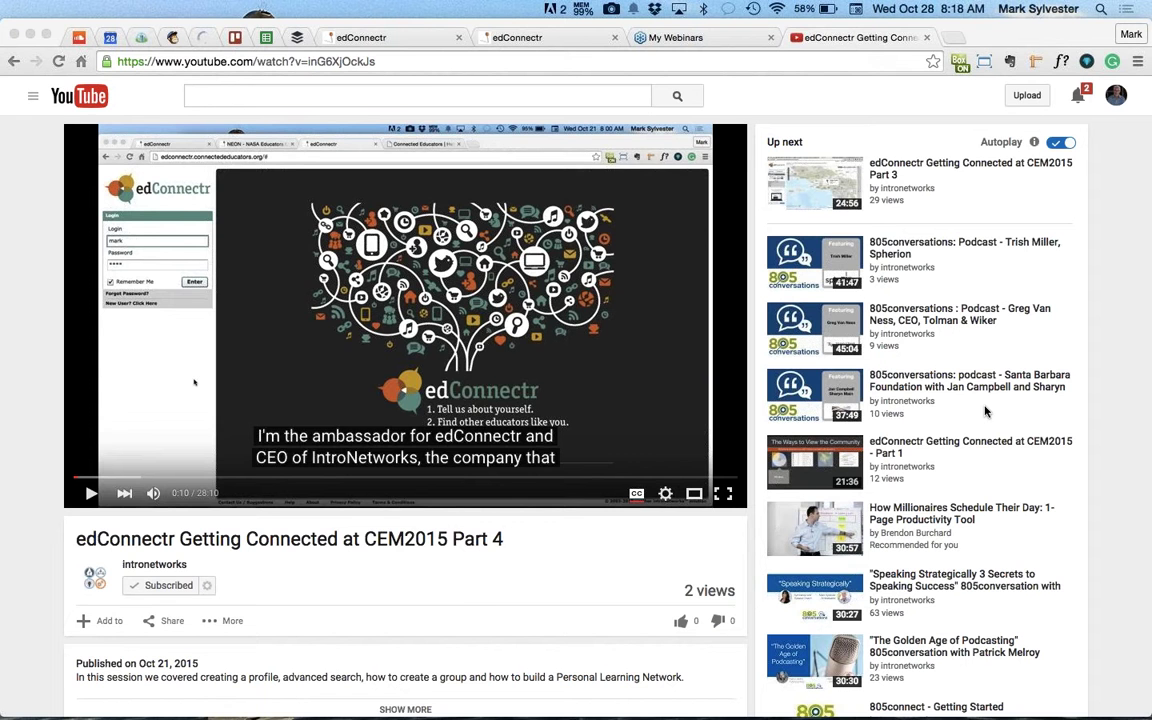
Switch from YouTube back to the live edConnectr community, passing by the project builder
{"action": "left_click", "coordinate": [368, 38]}
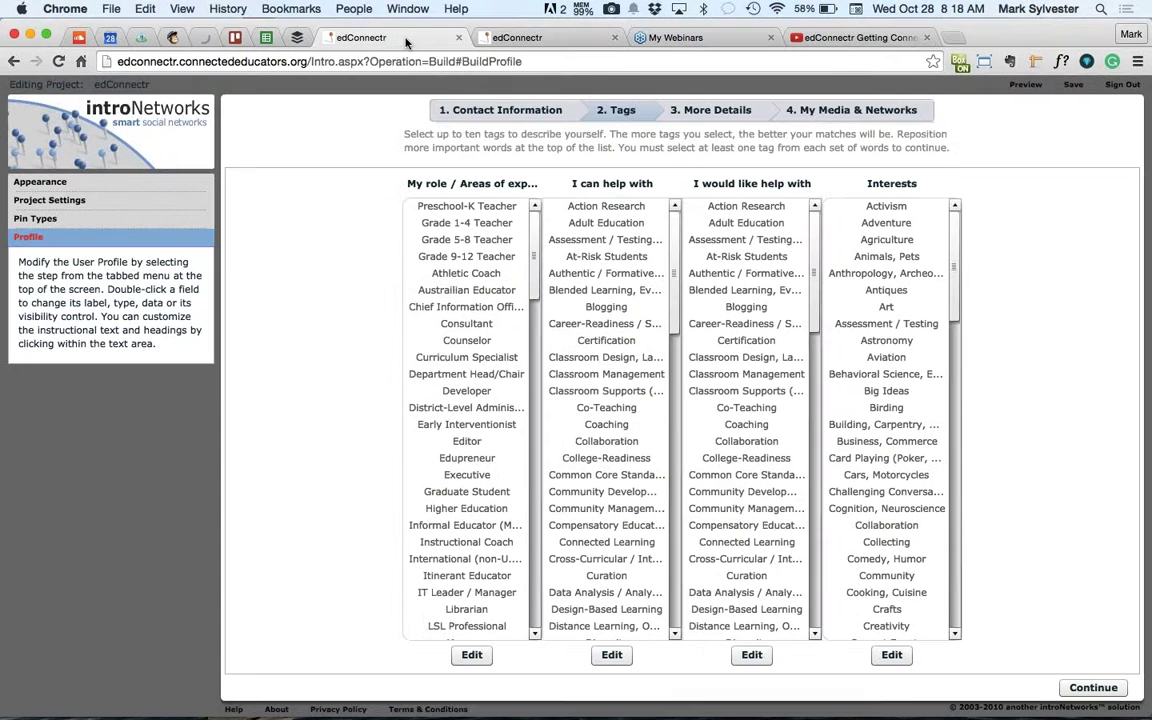
{"action": "left_click", "coordinate": [530, 38]}
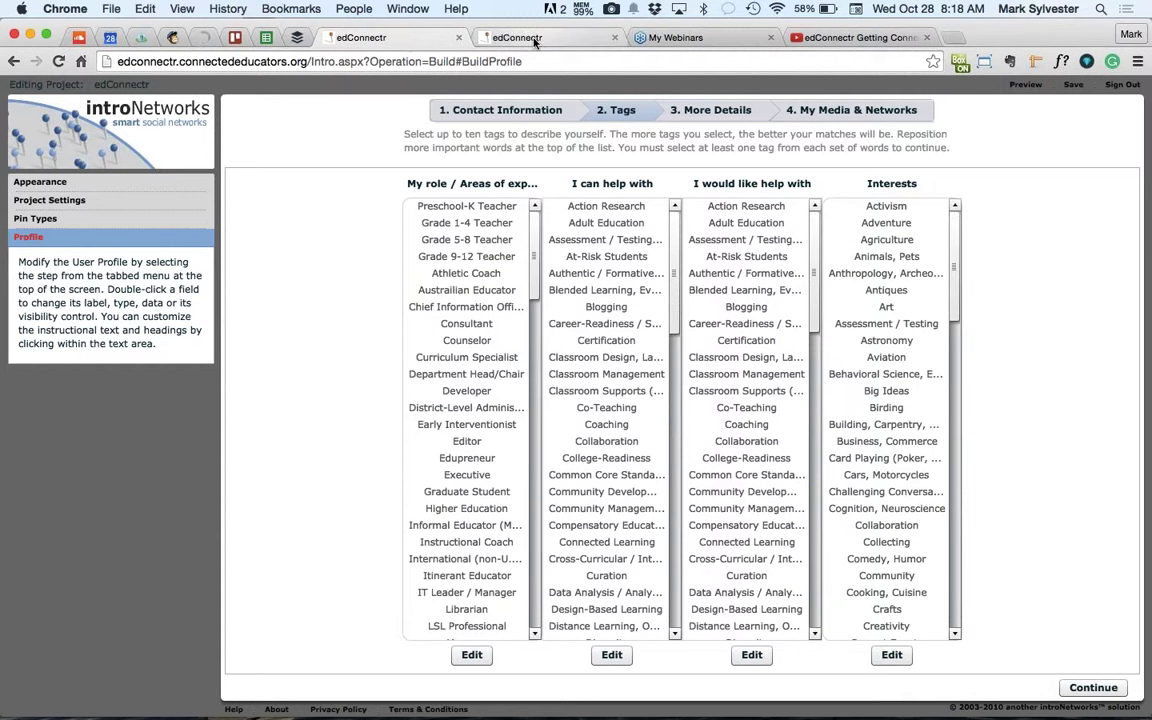